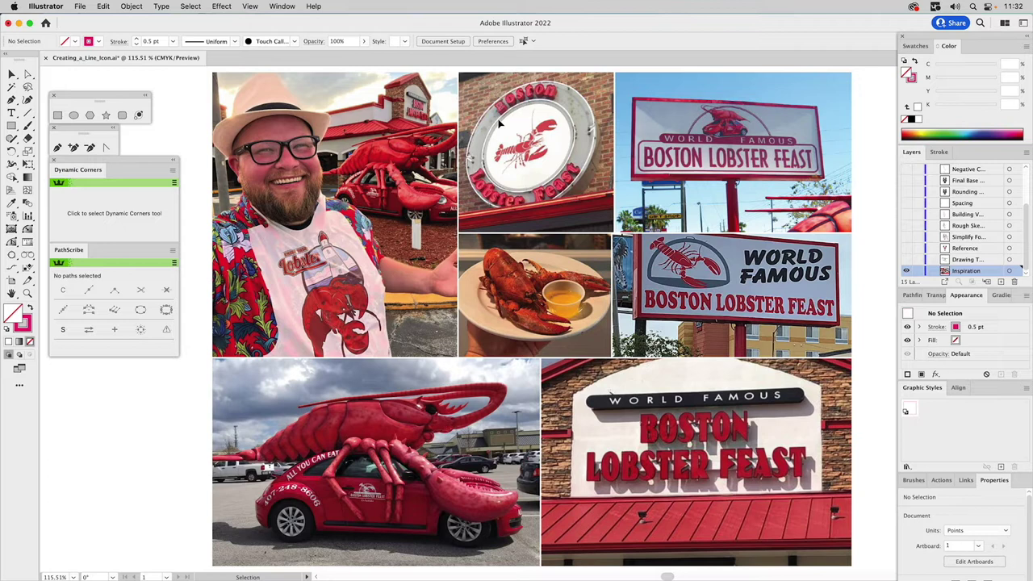
# Step: Hide the Inspiration collage layer and make the Drawing Tools pencils layer active
pyautogui.click(907, 270)
pyautogui.click(965, 260)
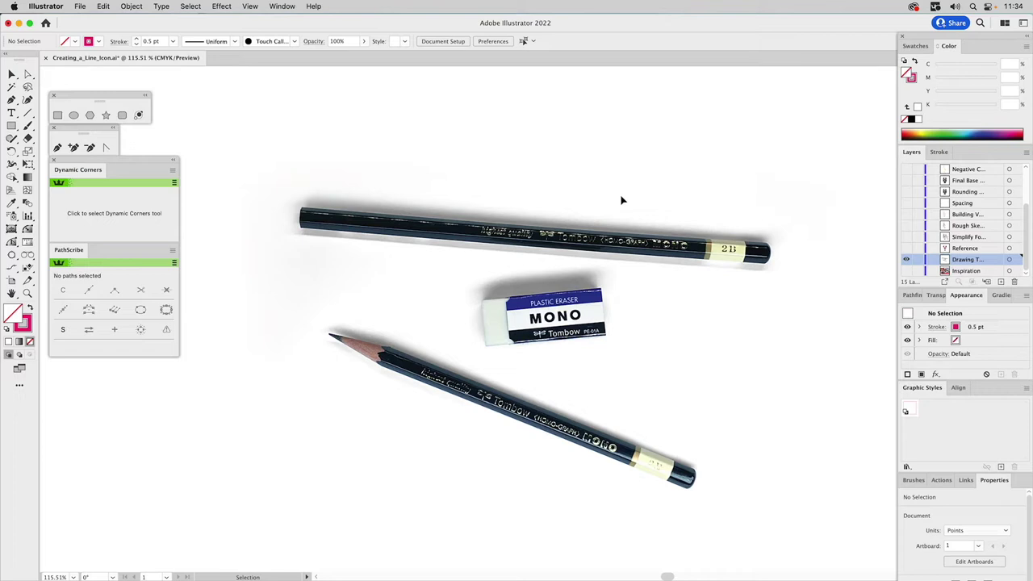
# Step: Show the Reference lobster photo layer, make it active, and turn on the Rough Sketch layer
pyautogui.click(906, 257)
pyautogui.click(905, 248)
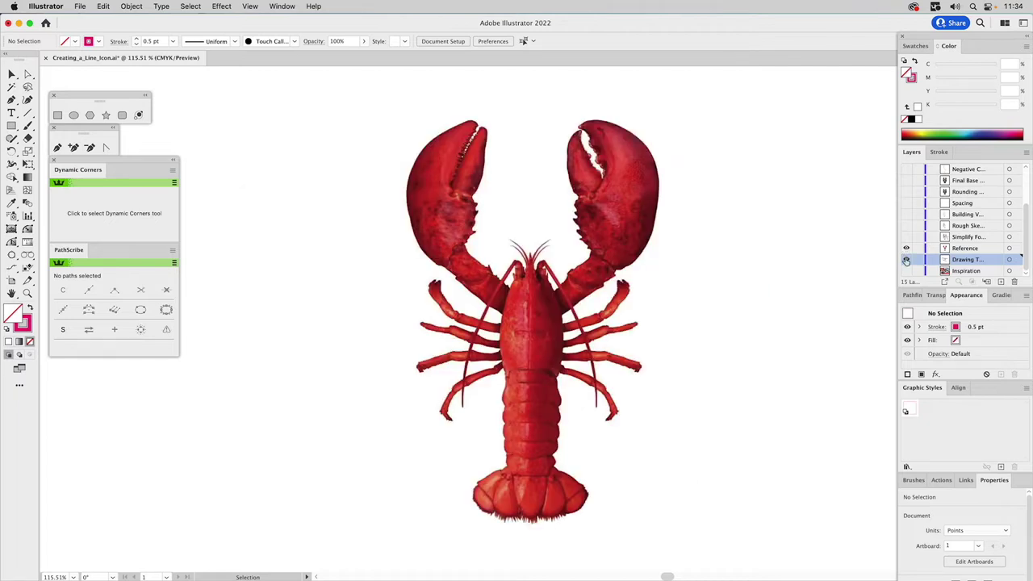
pyautogui.click(958, 250)
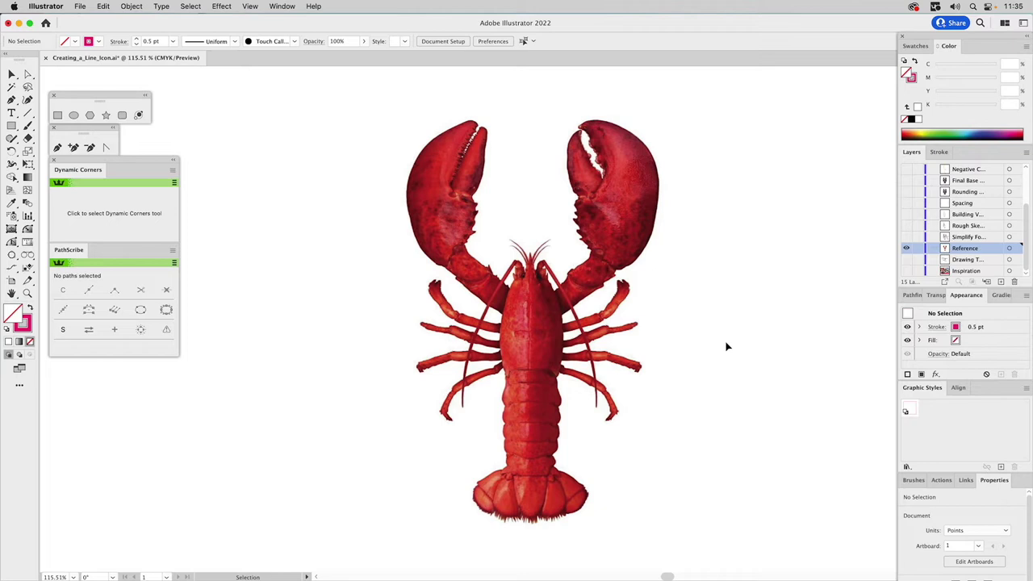
pyautogui.click(905, 239)
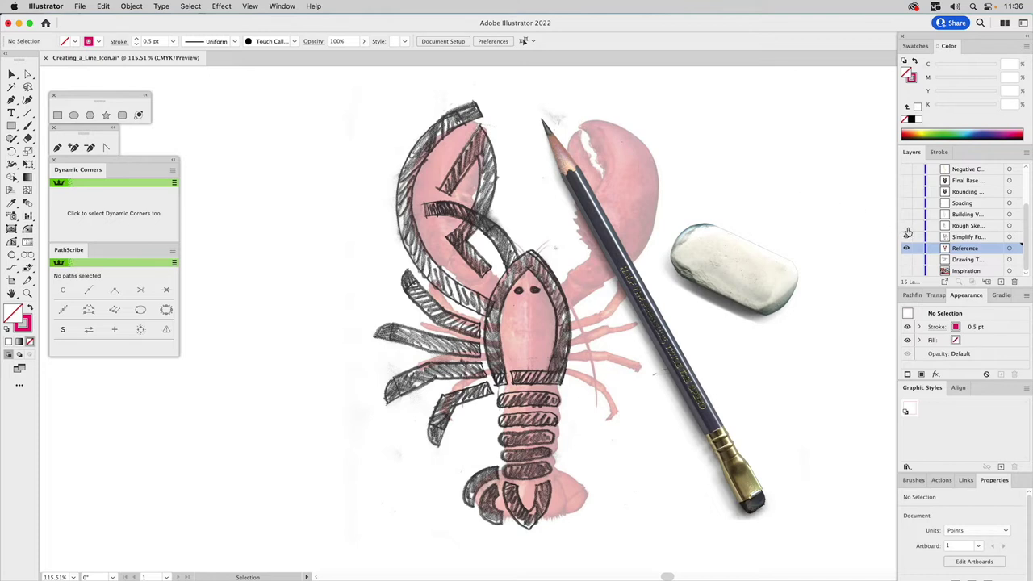
# Step: Hide the Reference lobster photo layer, leaving only the hatched sketch visible
pyautogui.click(905, 247)
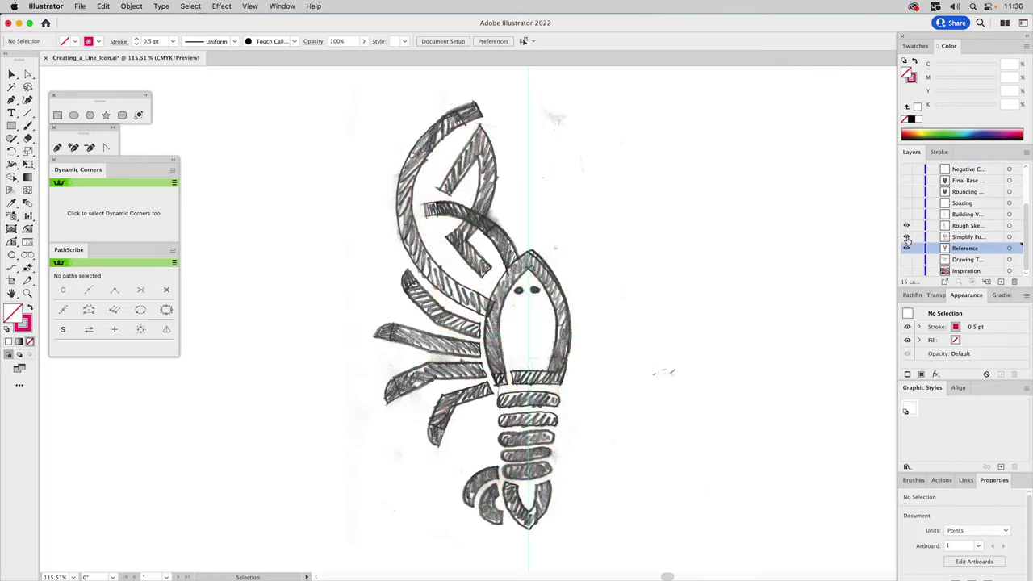
# Step: Make Rough Sketch the active layer and show the magenta Building Vectors construction lines
pyautogui.click(966, 227)
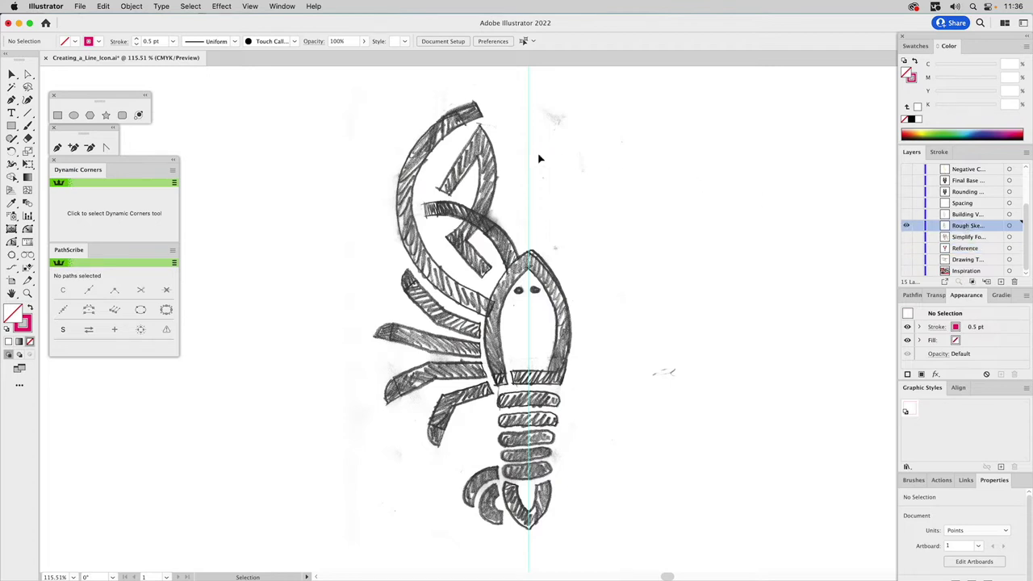
pyautogui.click(906, 215)
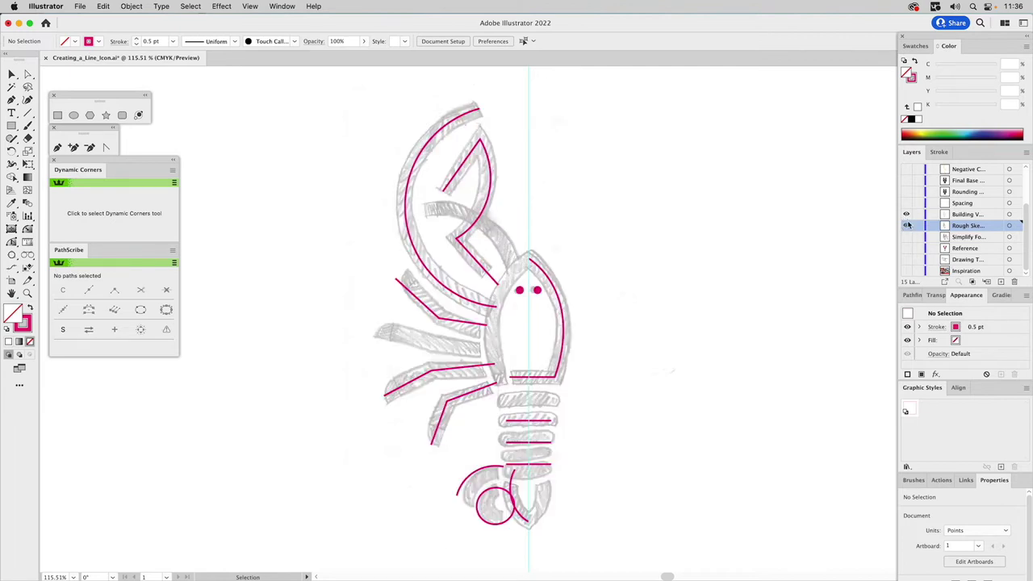
pyautogui.click(403, 289)
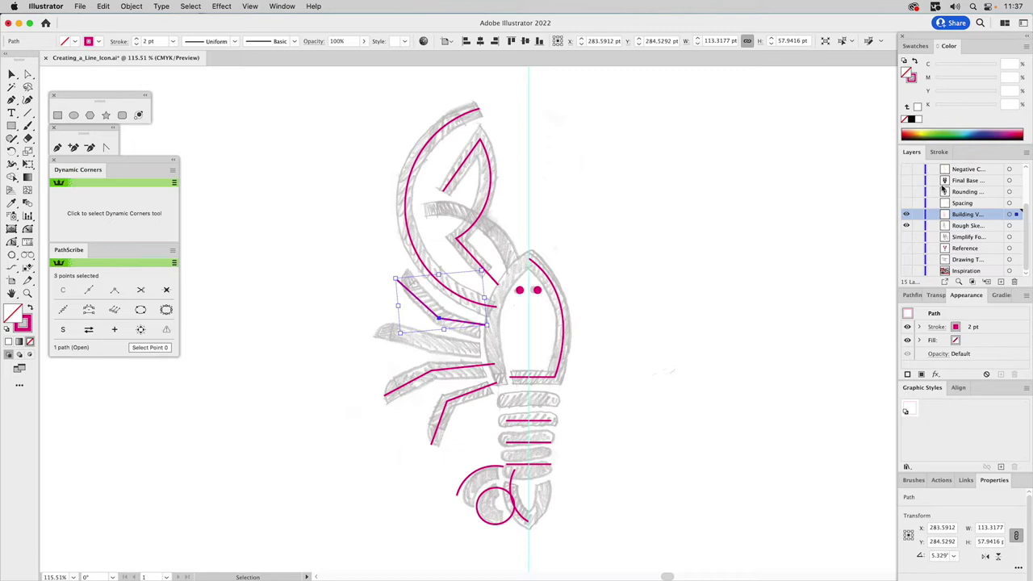
# Step: Check the leg line's stroke, then draw a curved Pen line along the middle left leg
pyautogui.click(940, 153)
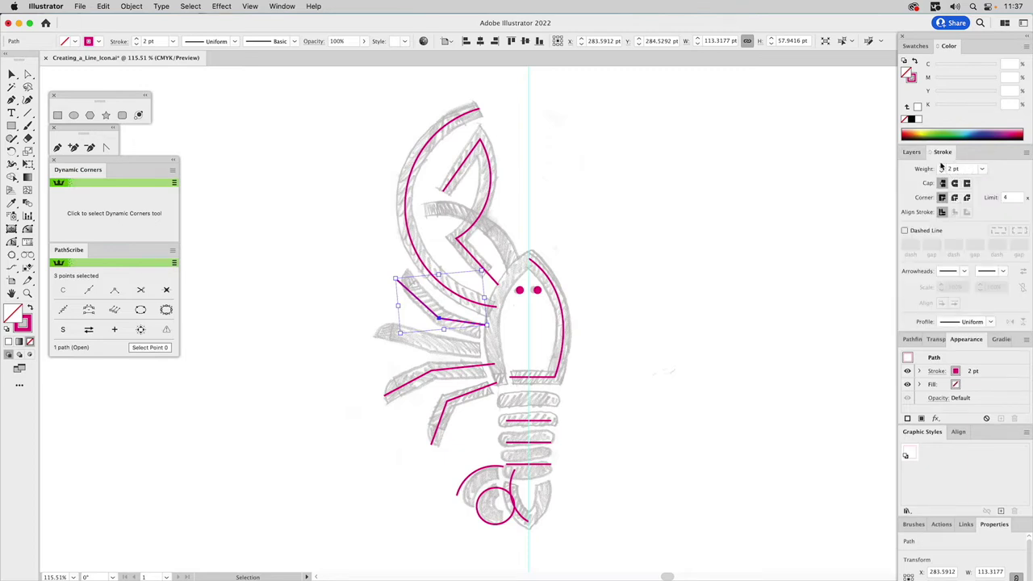
pyautogui.click(911, 152)
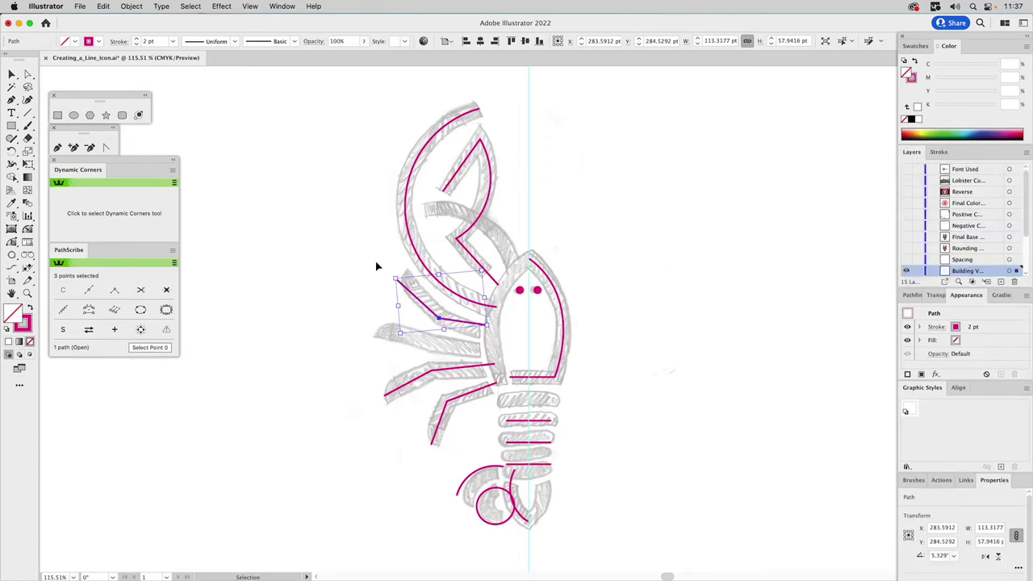
pyautogui.click(56, 148)
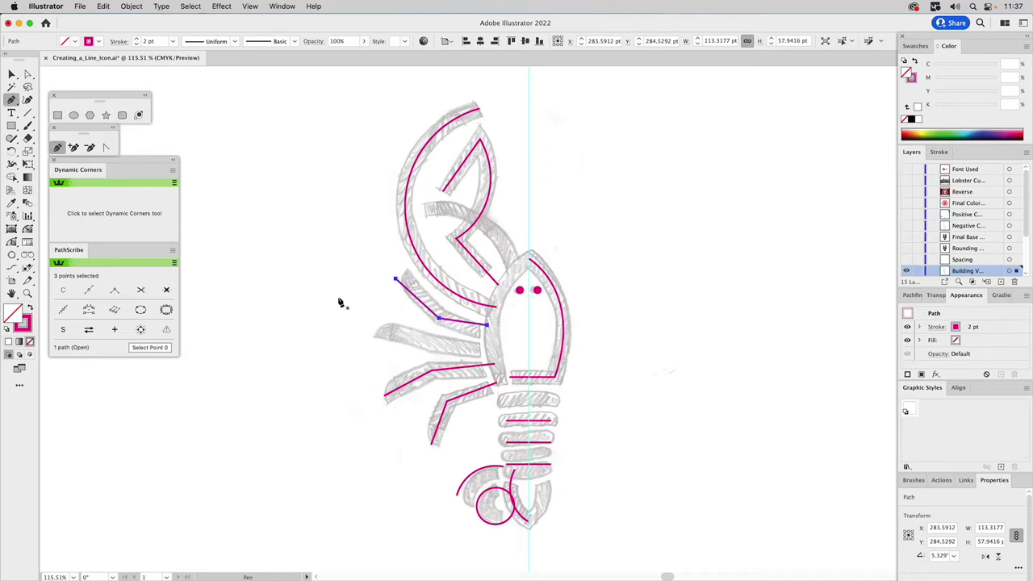
pyautogui.press('super+h')
pyautogui.click(375, 332)
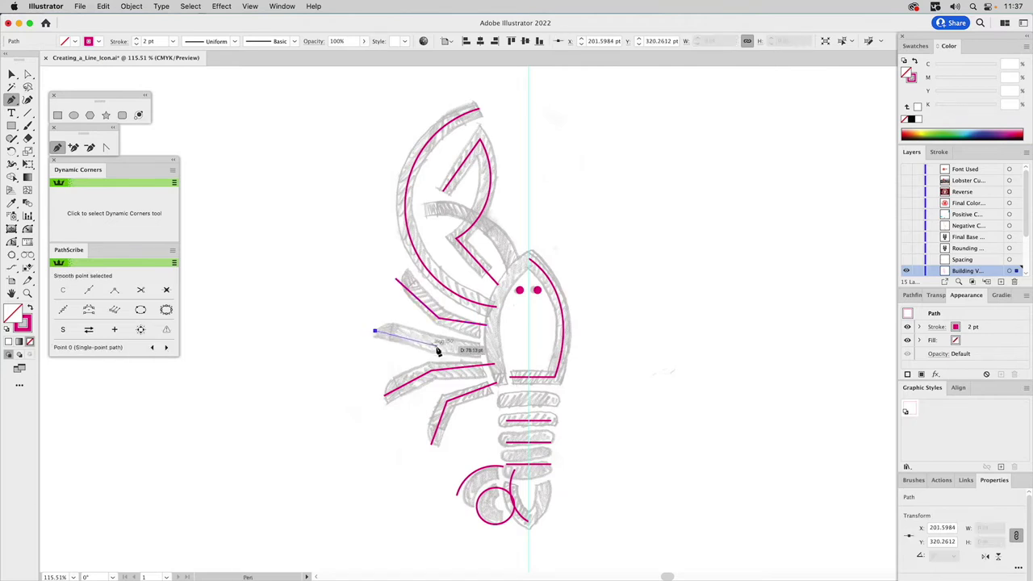
pyautogui.click(433, 346)
pyautogui.moveTo(434, 349); pyautogui.dragTo(496, 327)
pyautogui.keyDown('super'); pyautogui.click(561, 218); pyautogui.keyUp('super')
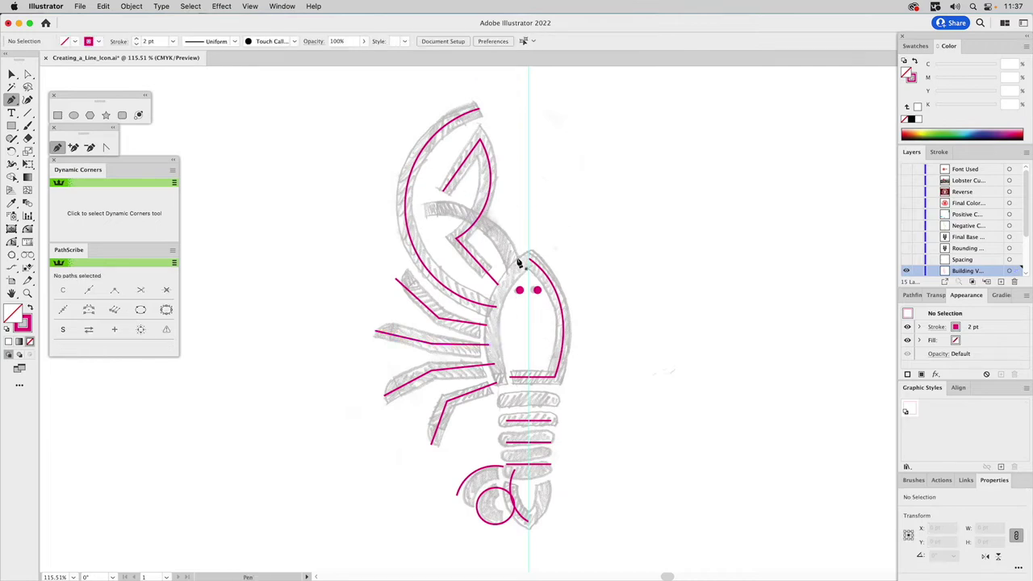
# Step: Demonstrate bending a line with the Anchor Point tool, then undo the demonstration curve
pyautogui.click(220, 192)
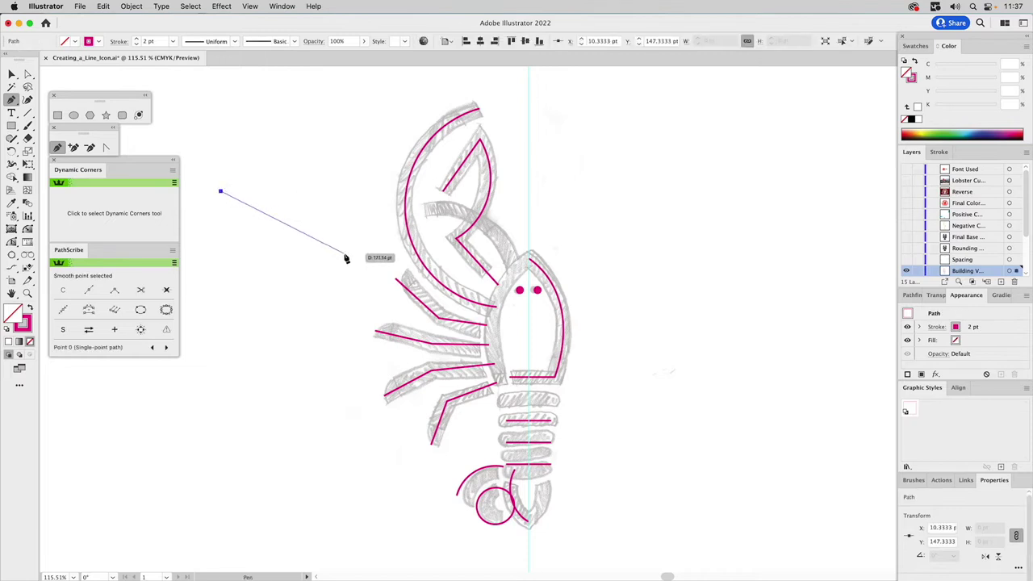
pyautogui.moveTo(339, 255)
pyautogui.mouseDown()
pyautogui.moveTo(353, 270)
pyautogui.moveTo(351, 260)
pyautogui.mouseUp()
pyautogui.press('a')
pyautogui.click(106, 147)
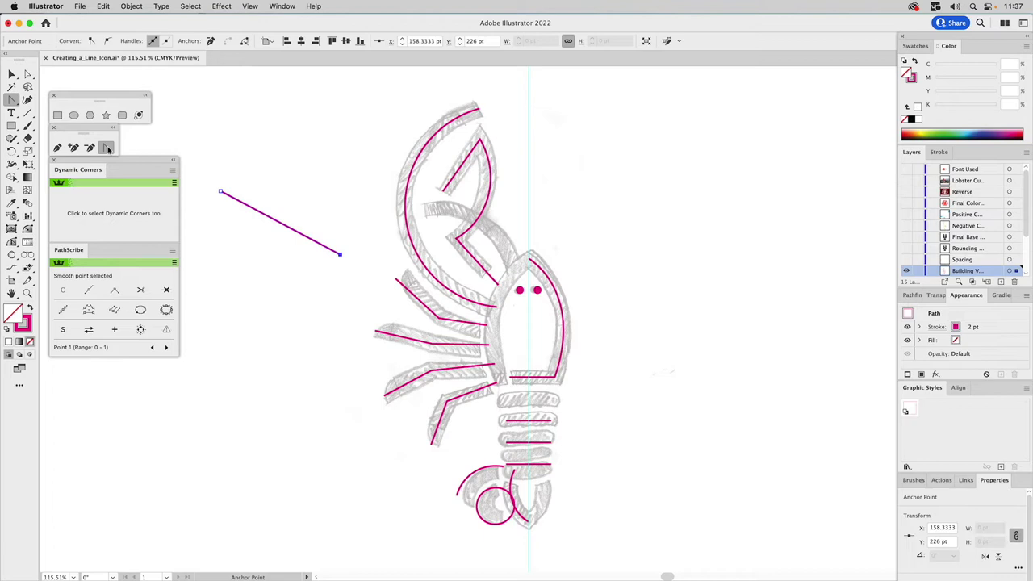
pyautogui.moveTo(288, 224); pyautogui.dragTo(304, 203)
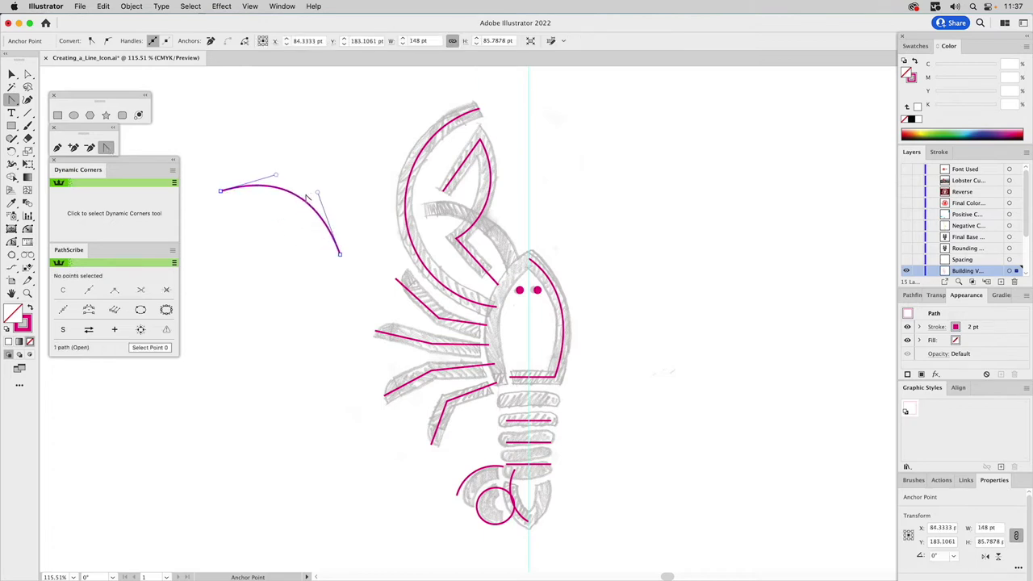
pyautogui.press('super+z')
pyautogui.press('super+z')
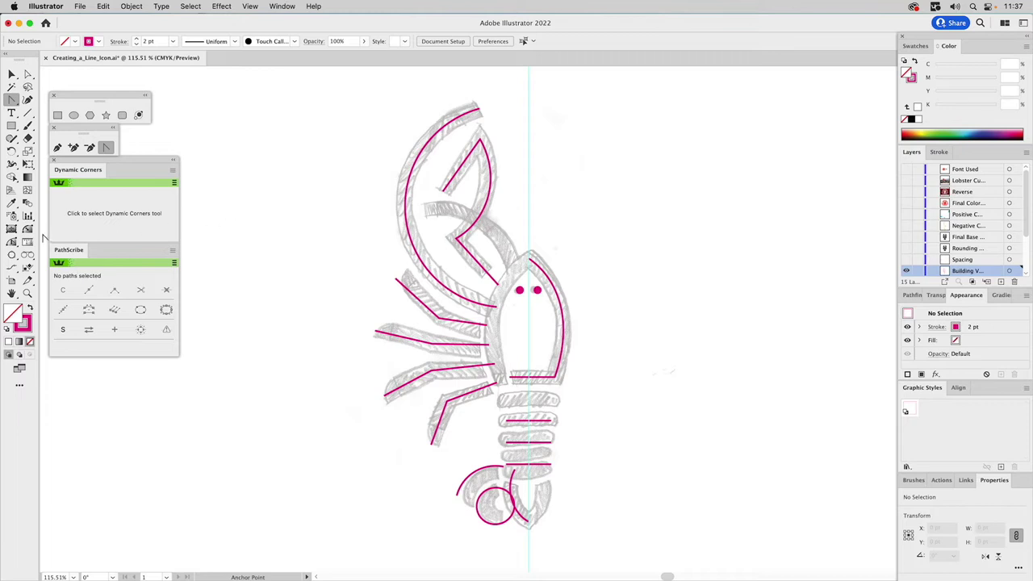
pyautogui.click(29, 230)
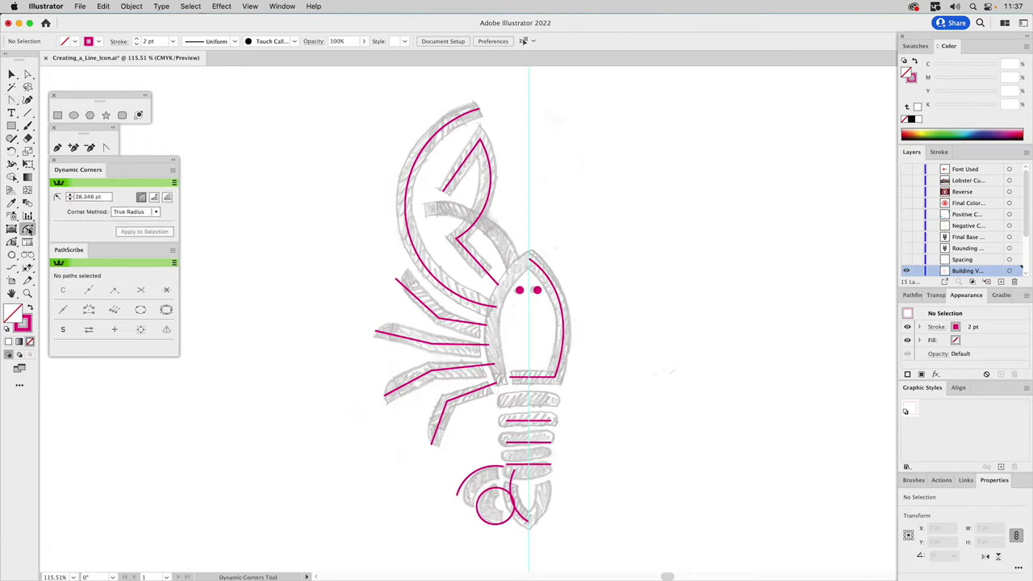
pyautogui.click(18, 255)
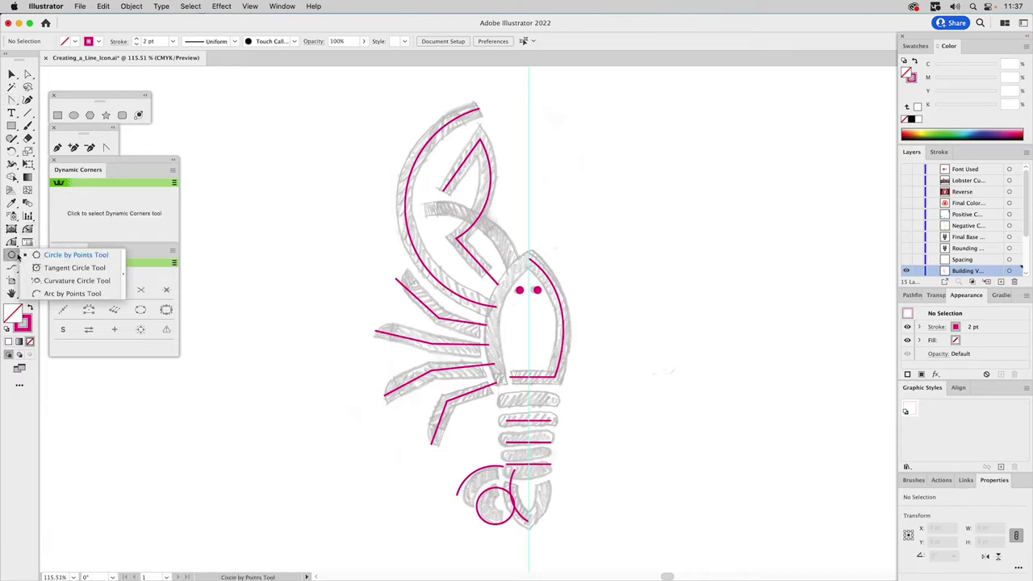
# Step: Draw a three-point Arc by Points from the left claw's arm to the head top
pyautogui.click(58, 294)
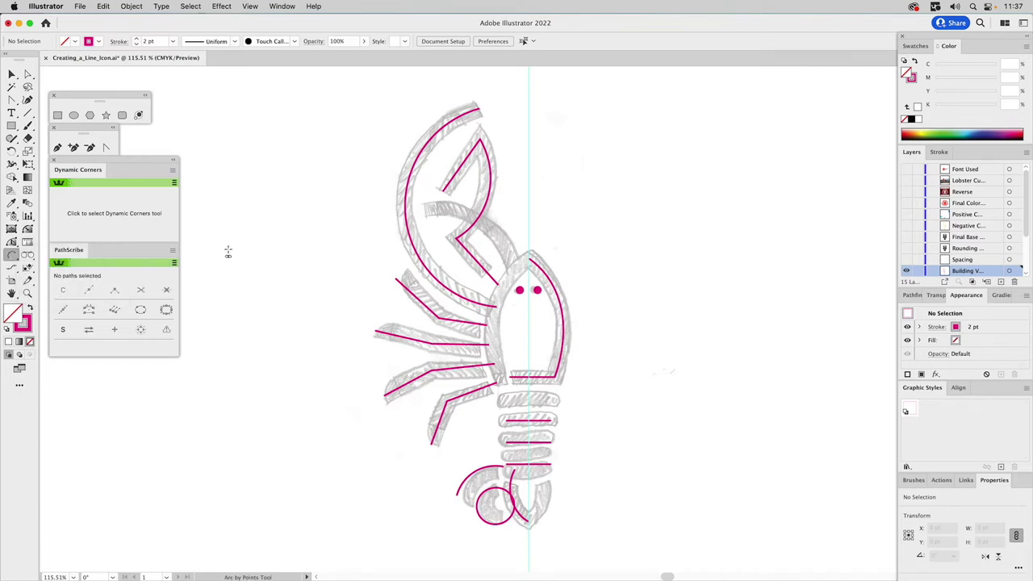
pyautogui.click(425, 212)
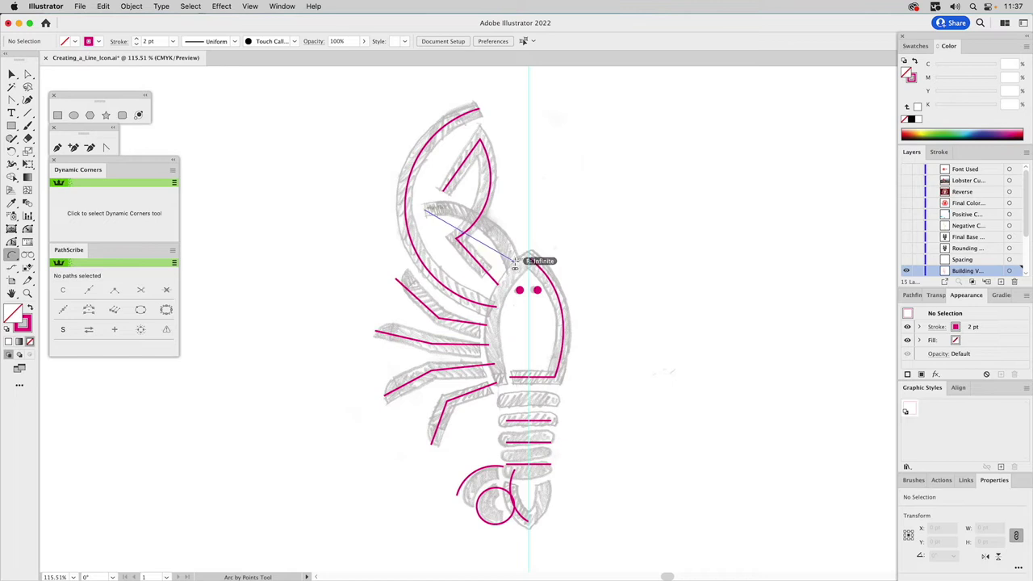
pyautogui.click(510, 258)
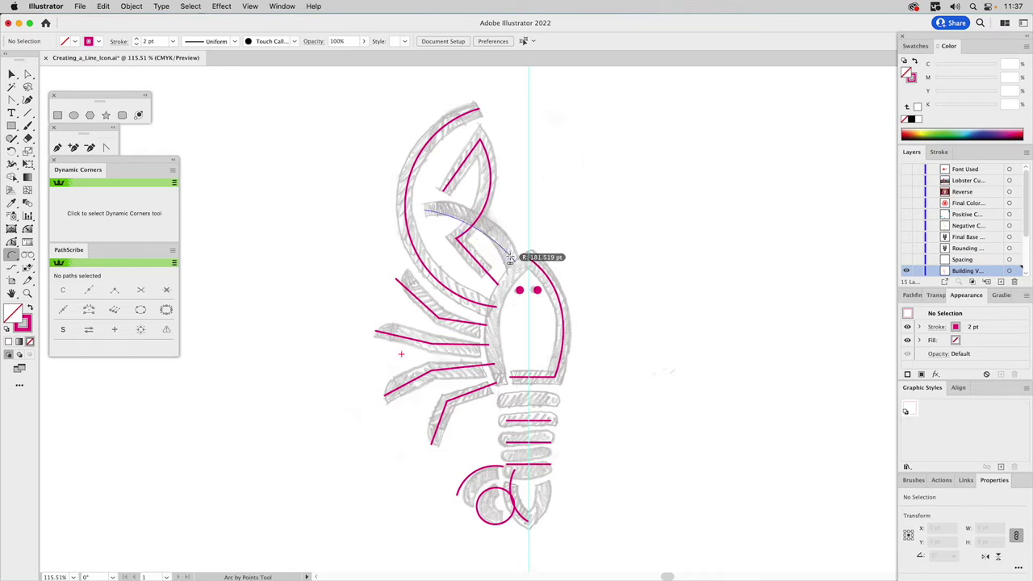
pyautogui.click(482, 223)
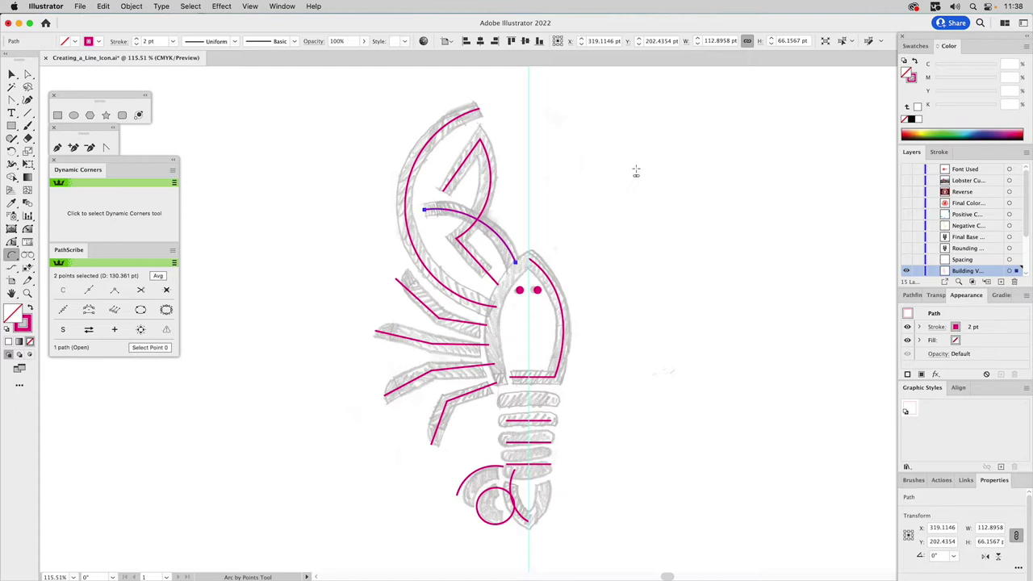
pyautogui.press('v')
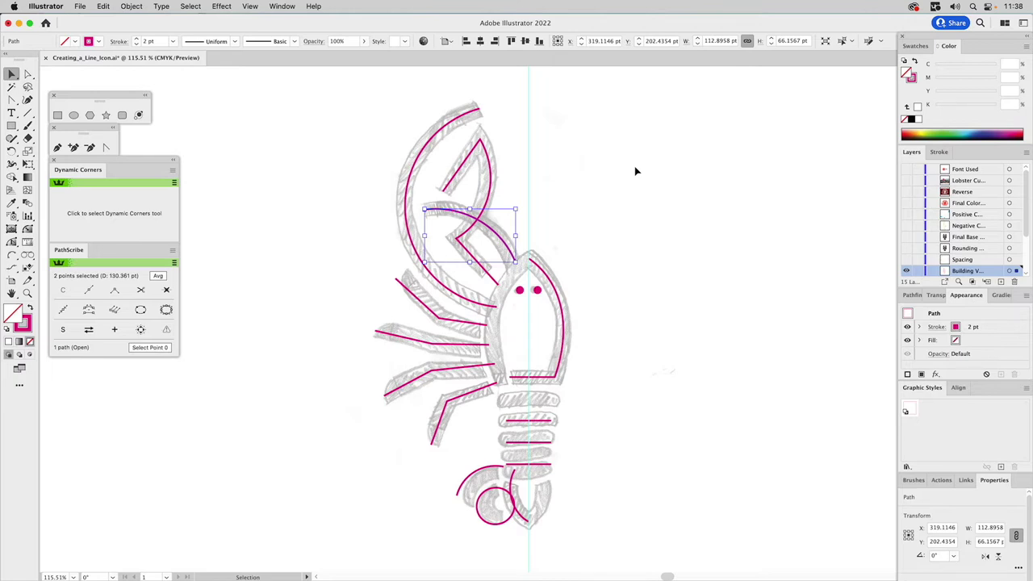
pyautogui.click(579, 170)
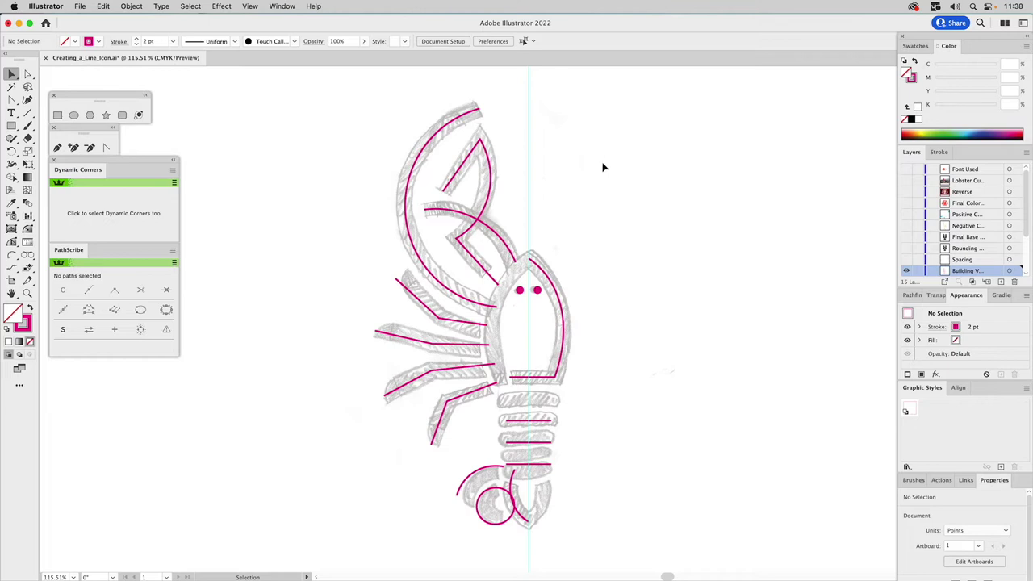
pyautogui.click(547, 274)
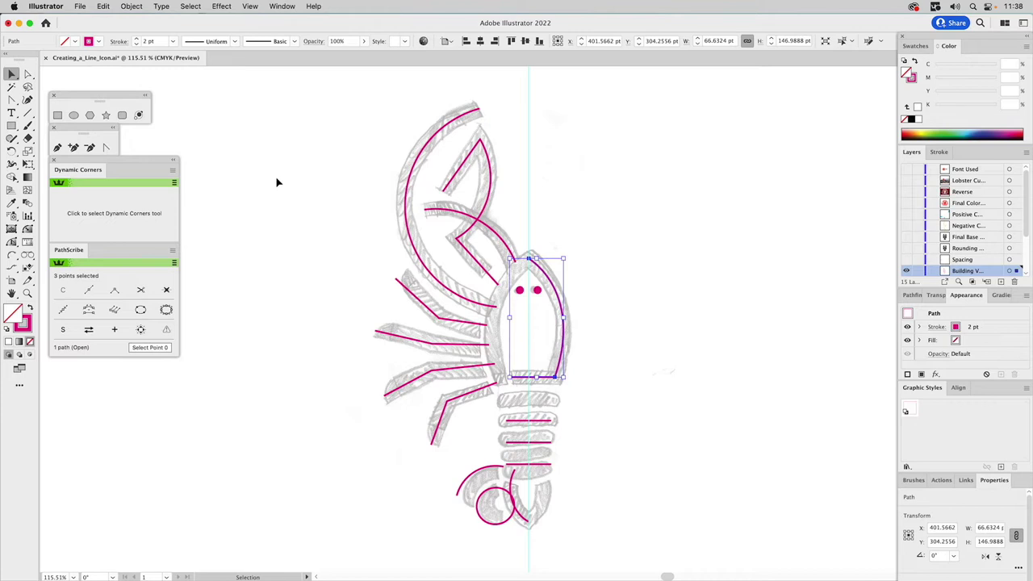
# Step: Reflect a copy of the head half across its top point to the left
pyautogui.click(13, 150)
pyautogui.moveTo(12, 151); pyautogui.dragTo(38, 166)
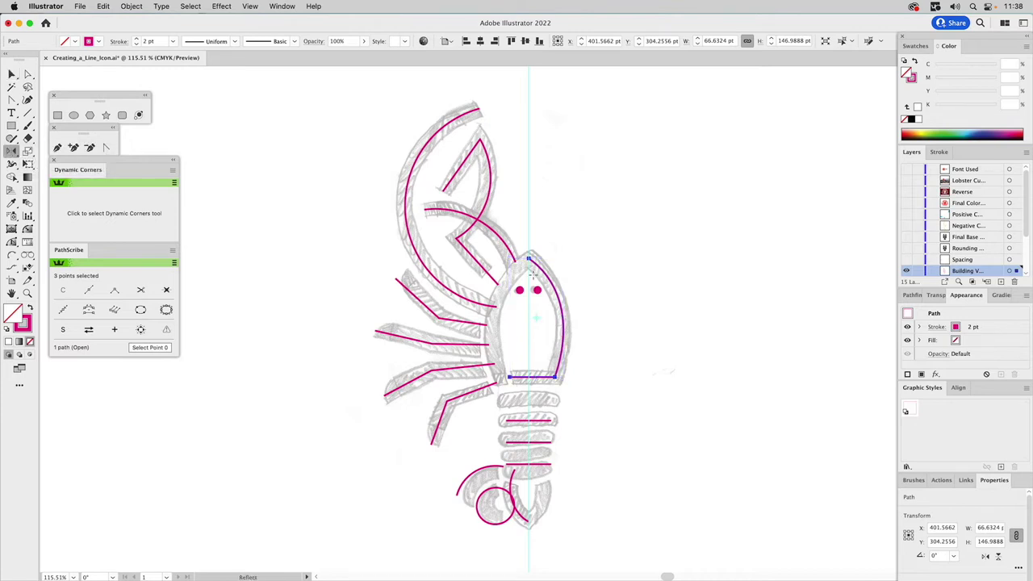
pyautogui.click(528, 258)
pyautogui.moveTo(564, 307)
pyautogui.mouseDown()
pyautogui.moveTo(533, 323)
pyautogui.moveTo(564, 301)
pyautogui.mouseUp()
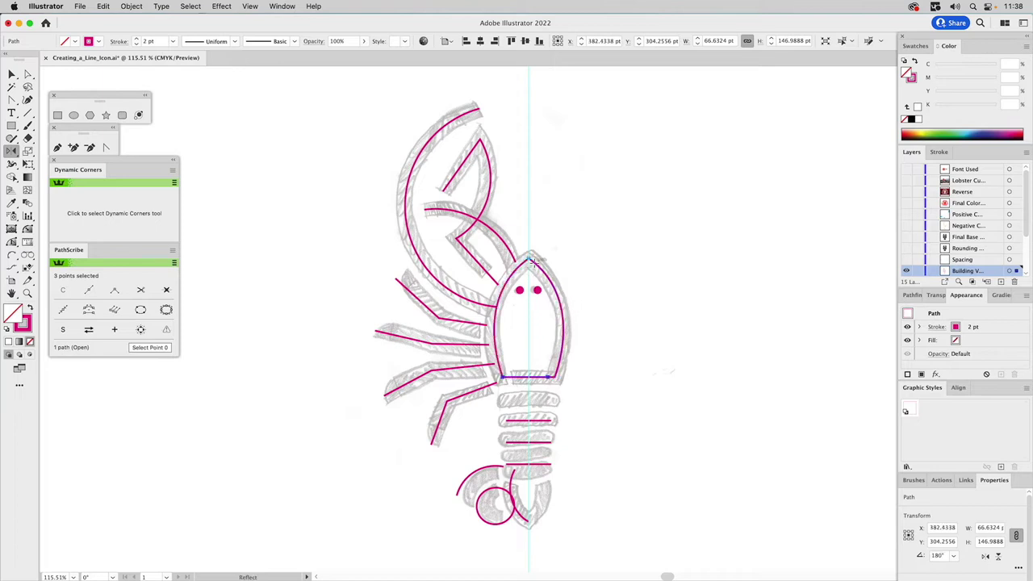
# Step: Remove the head outline's loose end anchor and join both halves at the top point
pyautogui.press('a')
pyautogui.click(550, 376)
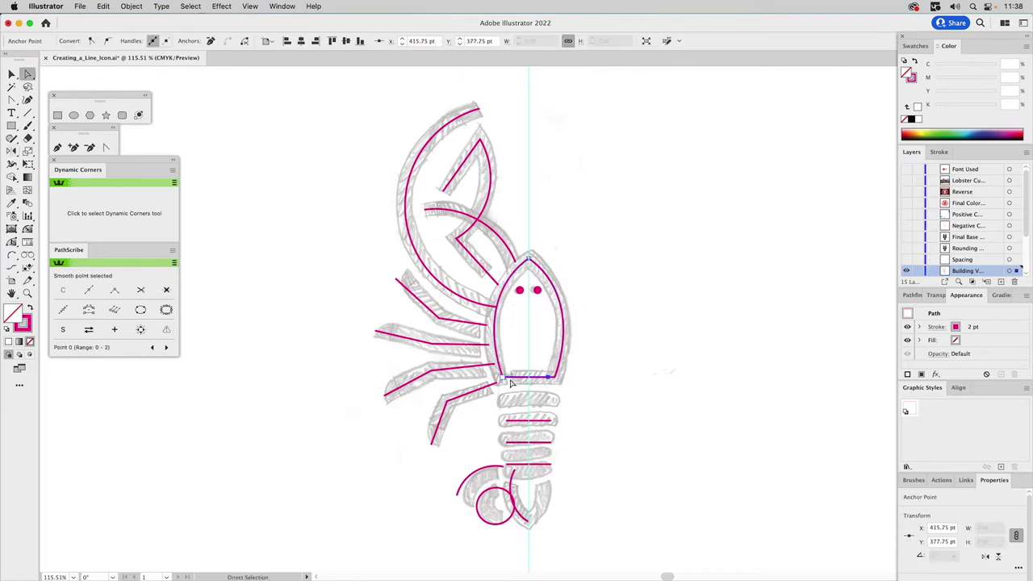
pyautogui.click(211, 41)
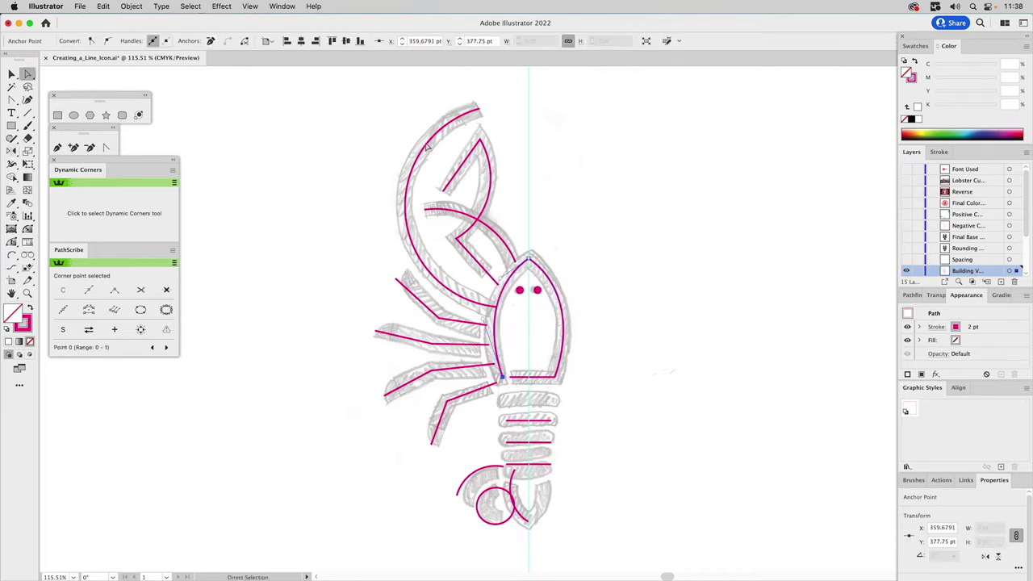
pyautogui.moveTo(540, 252); pyautogui.dragTo(523, 269)
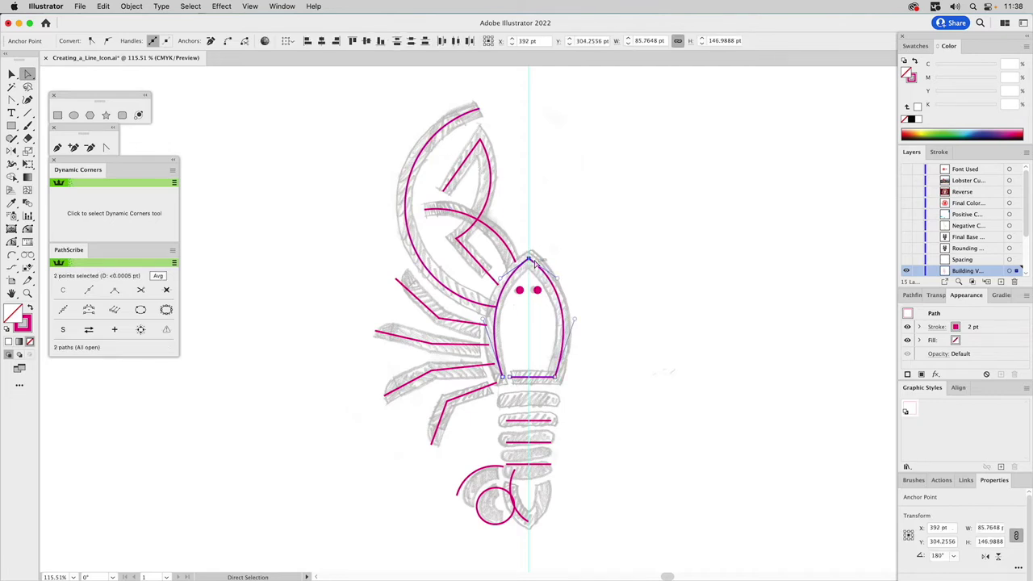
pyautogui.press('v')
pyautogui.click(549, 243)
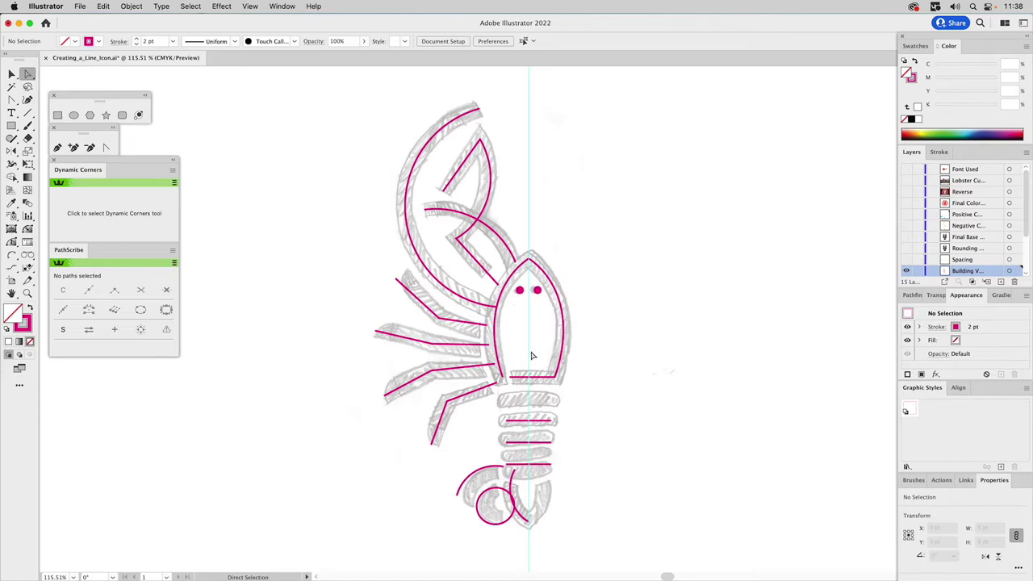
# Step: Select all left-half claw, leg and tail-curl paths, including the tail circle
pyautogui.moveTo(533, 356); pyautogui.dragTo(532, 331)
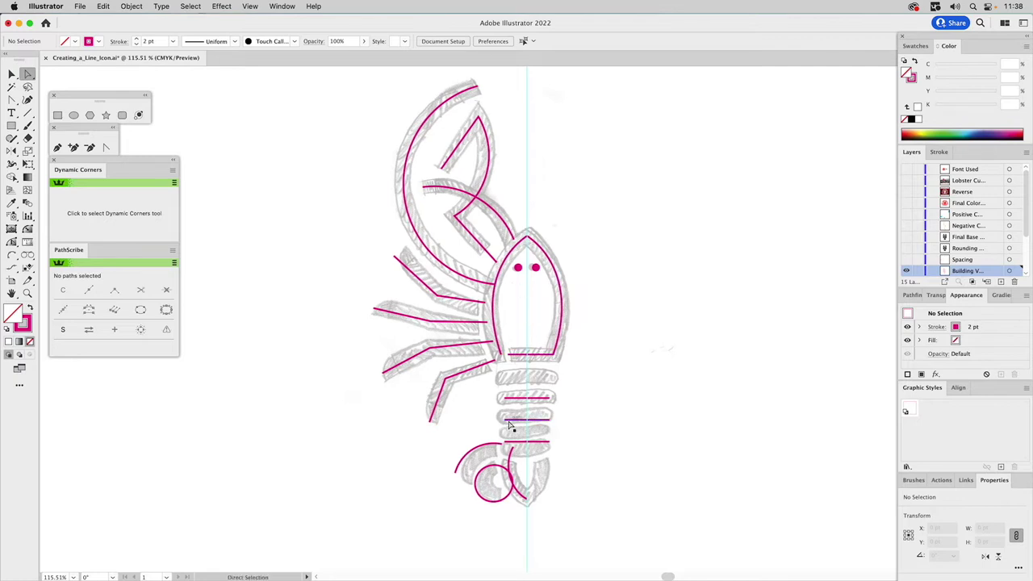
pyautogui.press('v')
pyautogui.moveTo(368, 108); pyautogui.dragTo(469, 403)
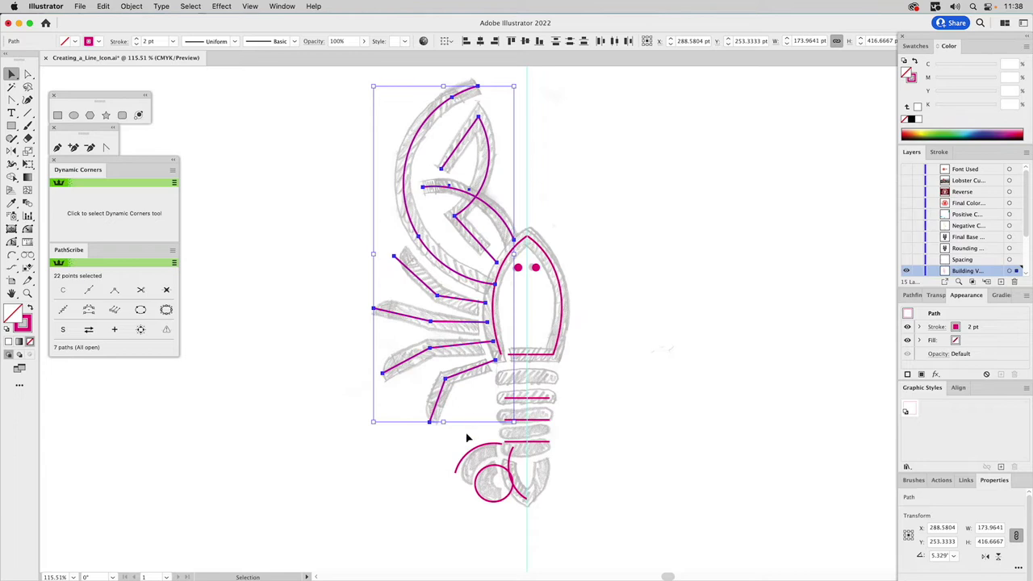
pyautogui.keyDown('shift'); pyautogui.click(490, 493); pyautogui.keyUp('shift')
pyautogui.keyDown('shift'); pyautogui.click(510, 462); pyautogui.keyUp('shift')
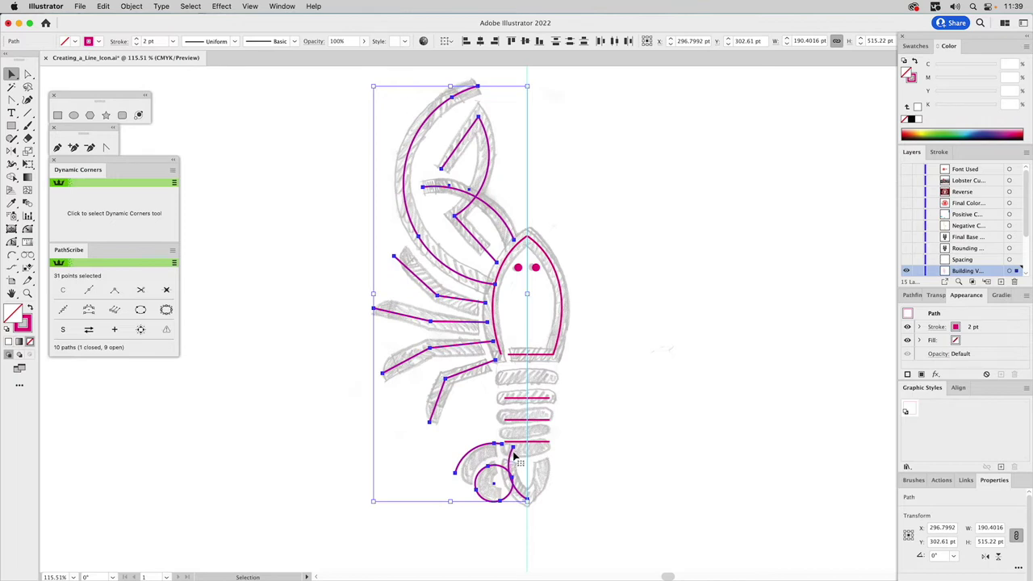
pyautogui.click(11, 151)
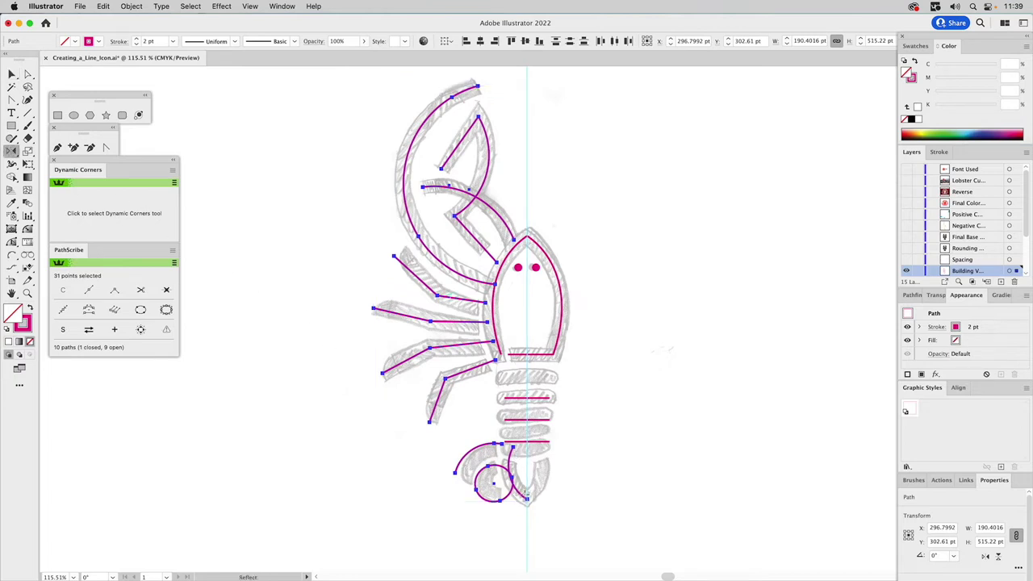
# Step: Reflect a copy of the left half across the centre guide and join the tail halves' bottom points
pyautogui.click(526, 497)
pyautogui.moveTo(532, 525); pyautogui.dragTo(532, 526)
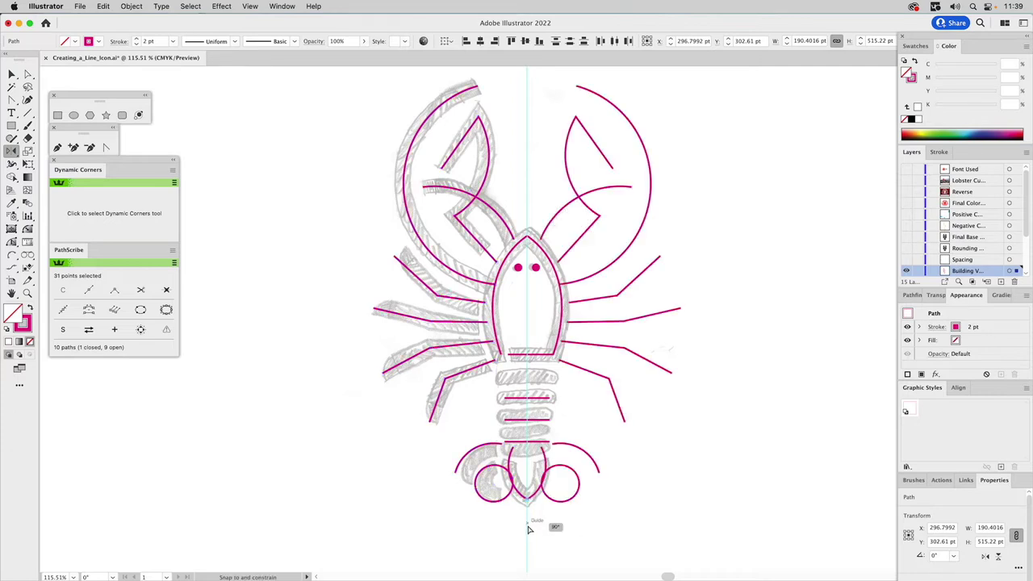
pyautogui.press('a')
pyautogui.click(574, 521)
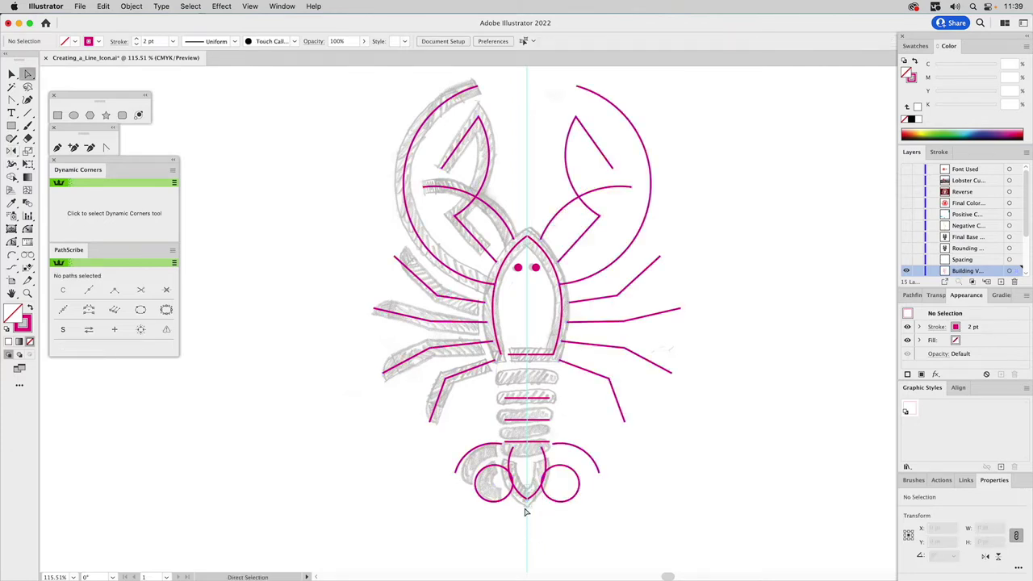
pyautogui.moveTo(525, 512); pyautogui.dragTo(533, 488)
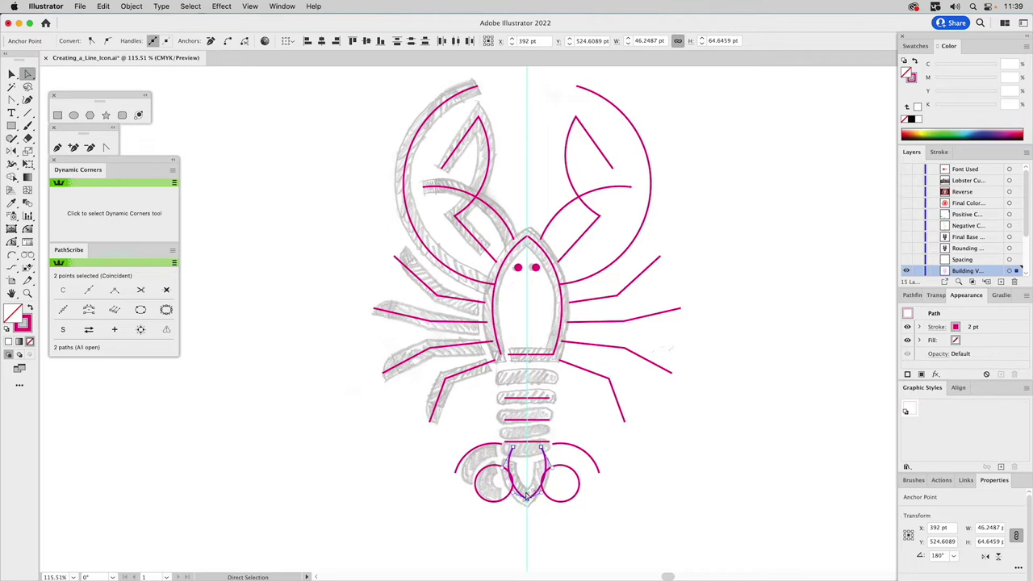
pyautogui.press('super')
pyautogui.click(550, 517)
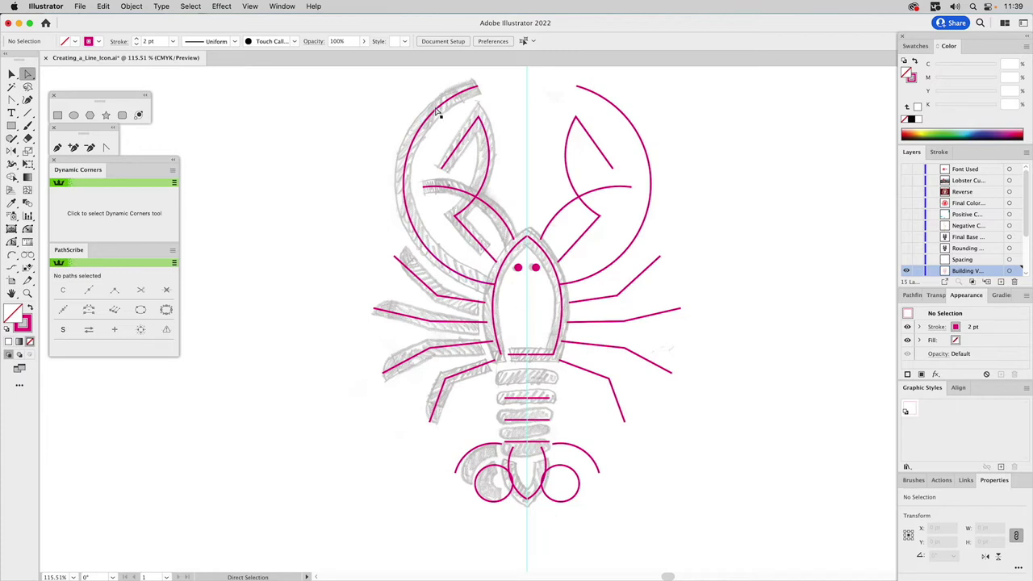
pyautogui.press('v')
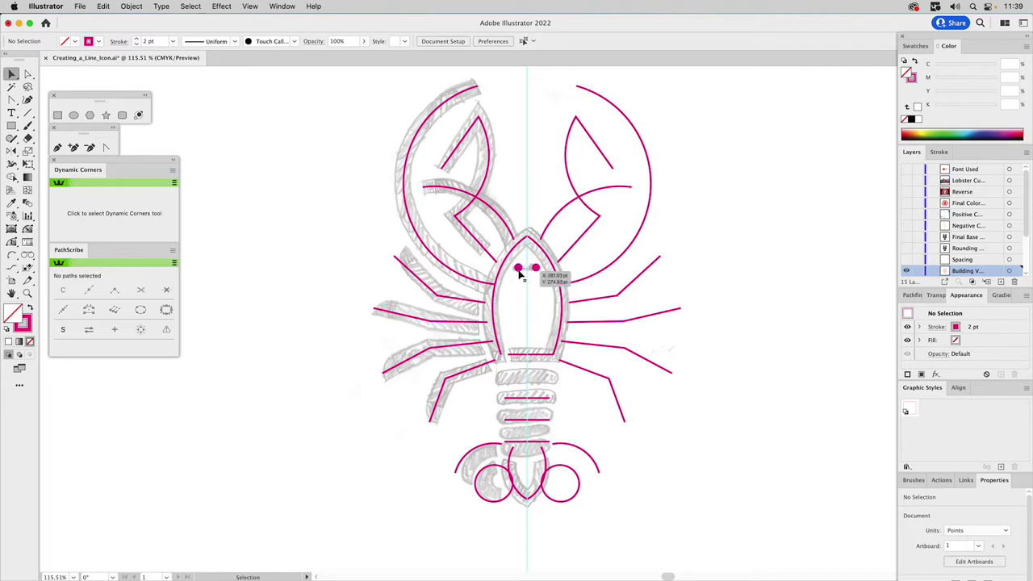
# Step: Set the stroke weight of all lobster paths except the eyes to 20 pt
pyautogui.moveTo(333, 99); pyautogui.dragTo(725, 525)
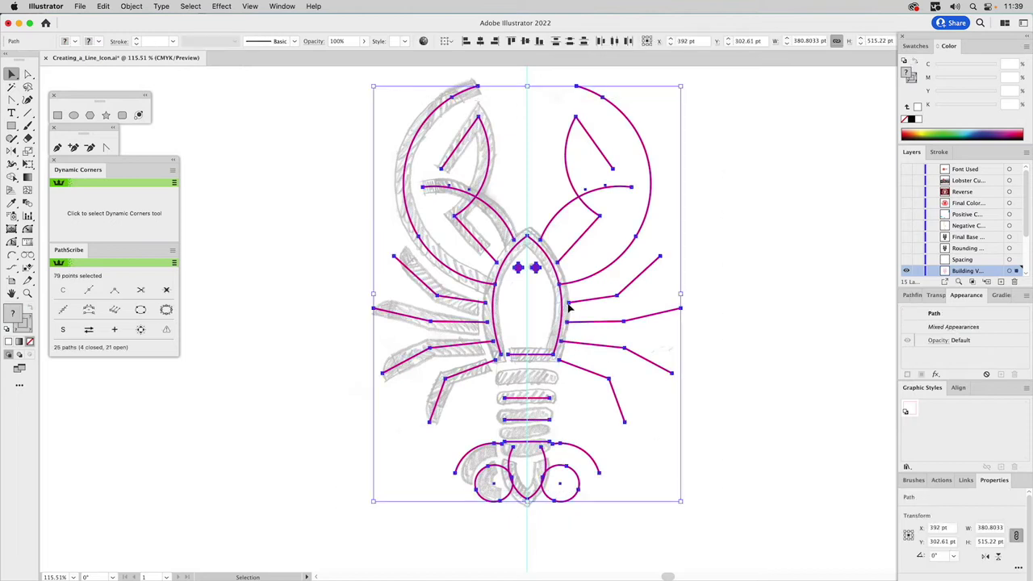
pyautogui.keyDown('shift'); pyautogui.click(536, 268); pyautogui.keyUp('shift')
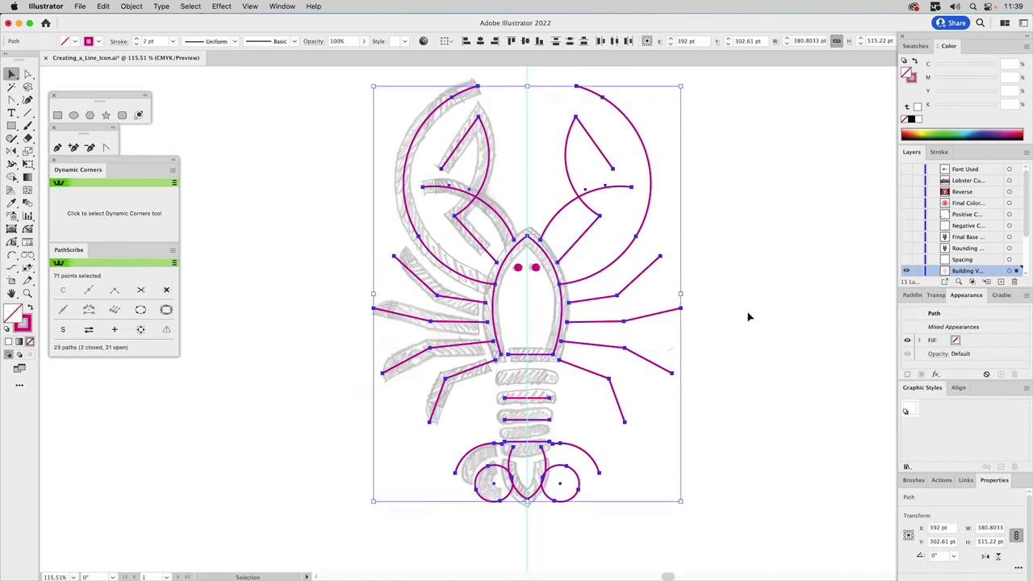
pyautogui.click(939, 154)
pyautogui.click(950, 169)
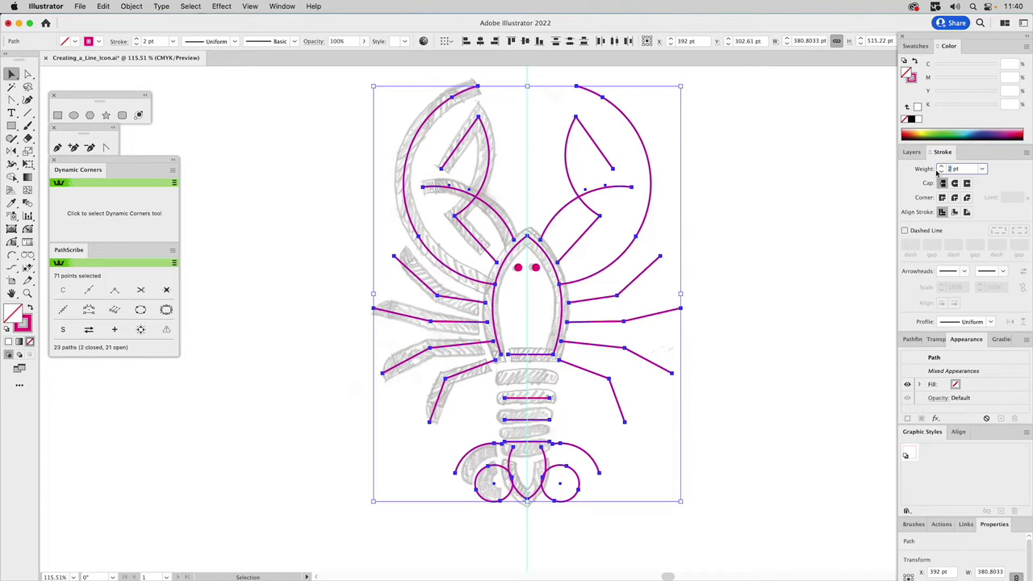
pyautogui.press('Return')
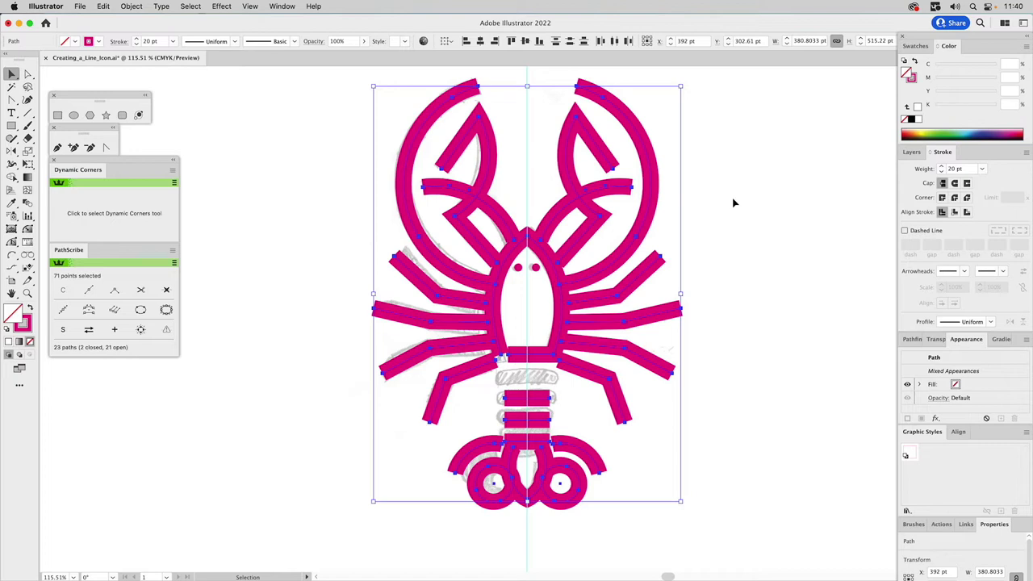
pyautogui.click(734, 259)
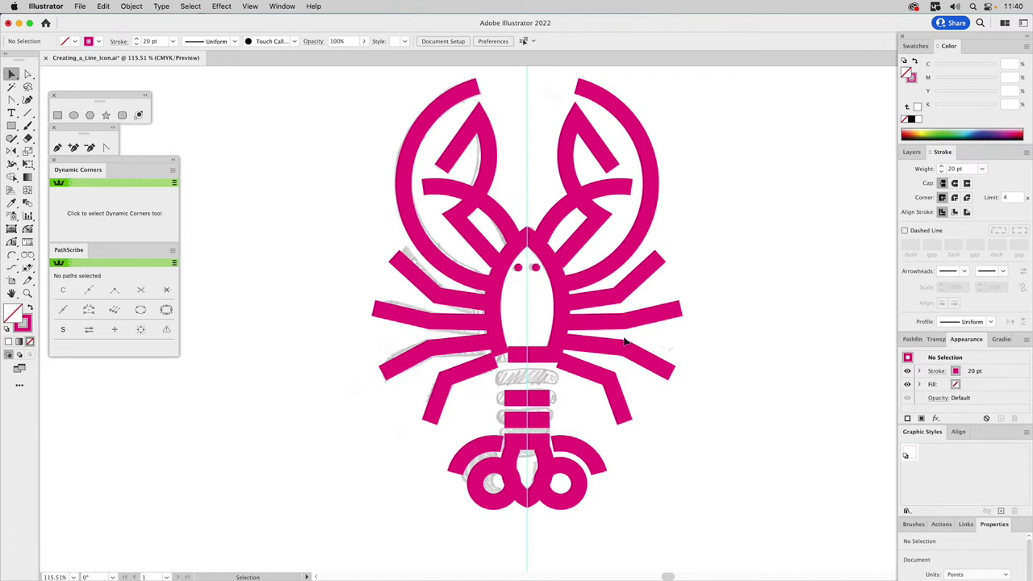
# Step: Give the three tail bars round caps
pyautogui.click(524, 418)
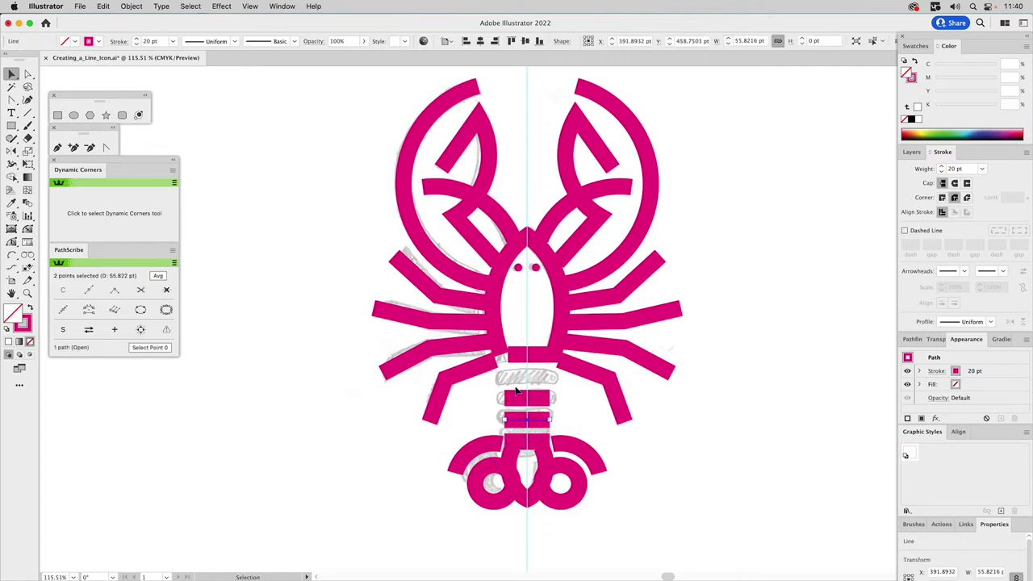
pyautogui.keyDown('shift'); pyautogui.click(514, 448); pyautogui.keyUp('shift')
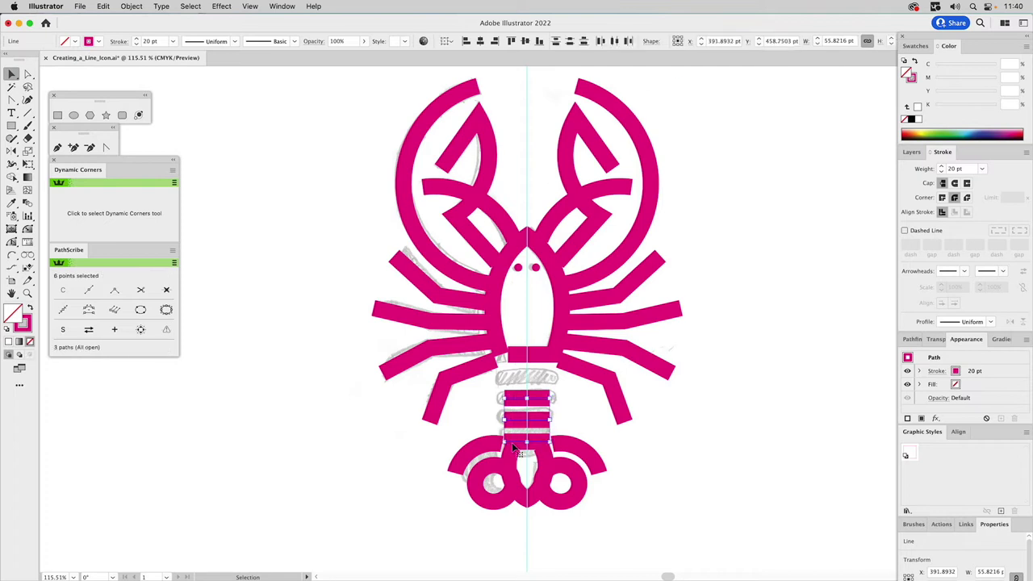
pyautogui.keyDown('shift'); pyautogui.click(511, 399); pyautogui.keyUp('shift')
pyautogui.click(954, 184)
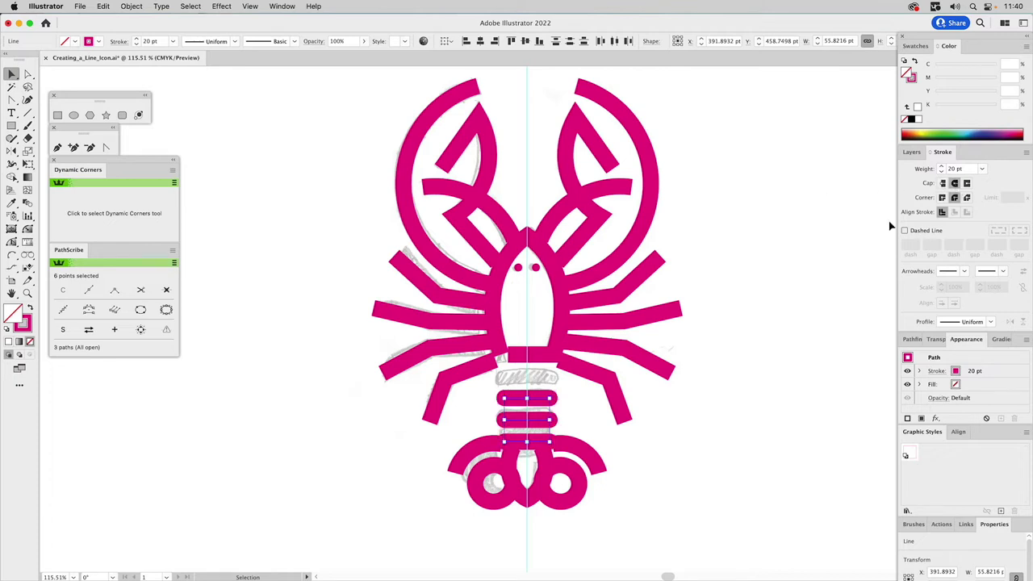
pyautogui.click(778, 333)
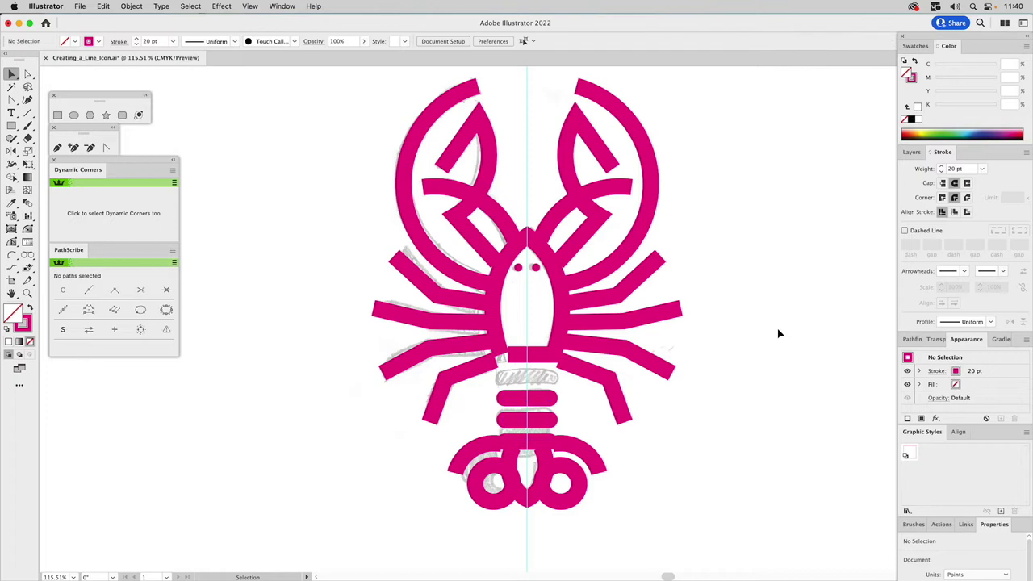
# Step: Show the Spacing layer and eyedropper the tail bar's 20 pt stroke onto its pink line
pyautogui.click(911, 152)
pyautogui.click(906, 259)
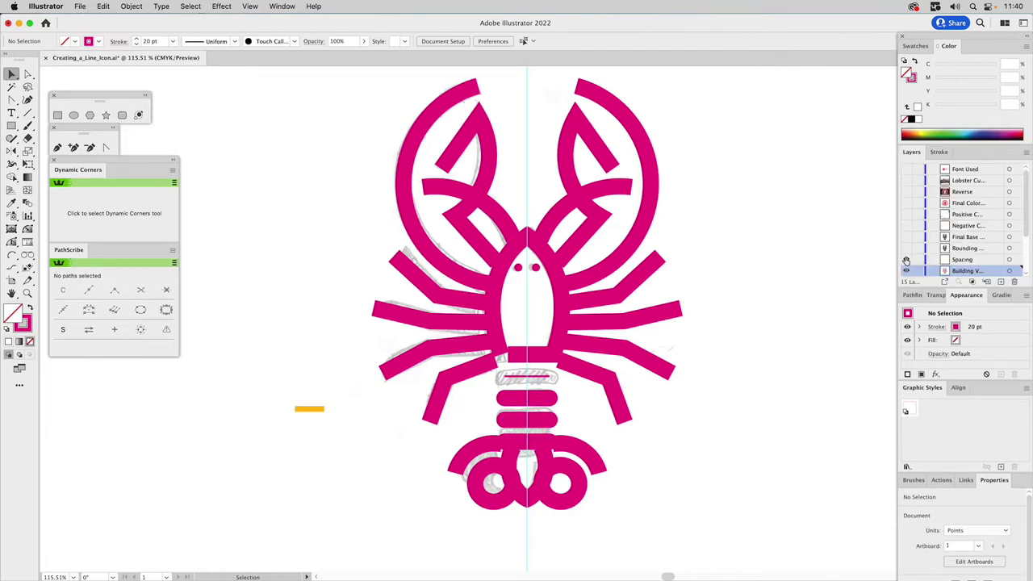
pyautogui.click(530, 376)
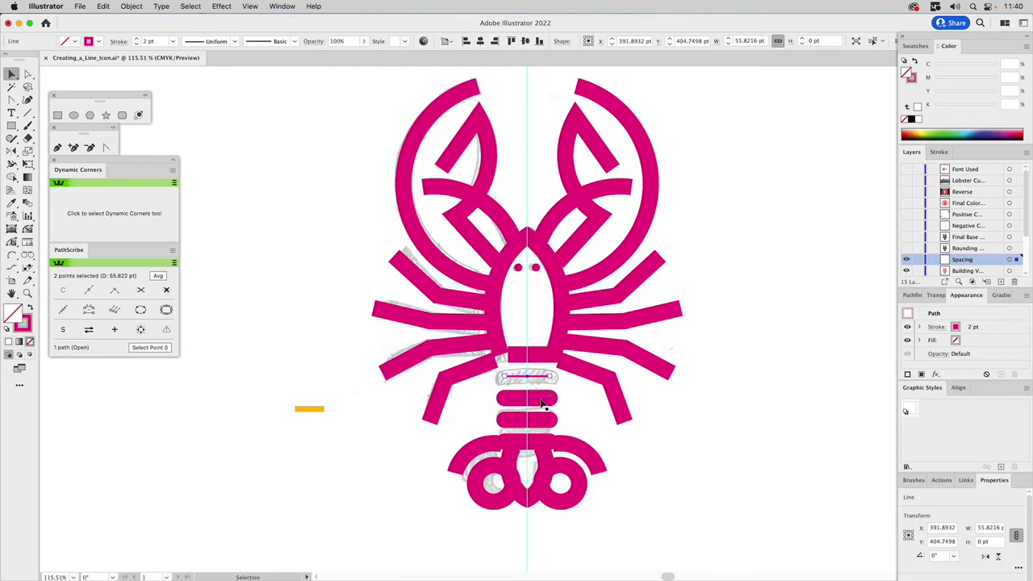
pyautogui.press('i')
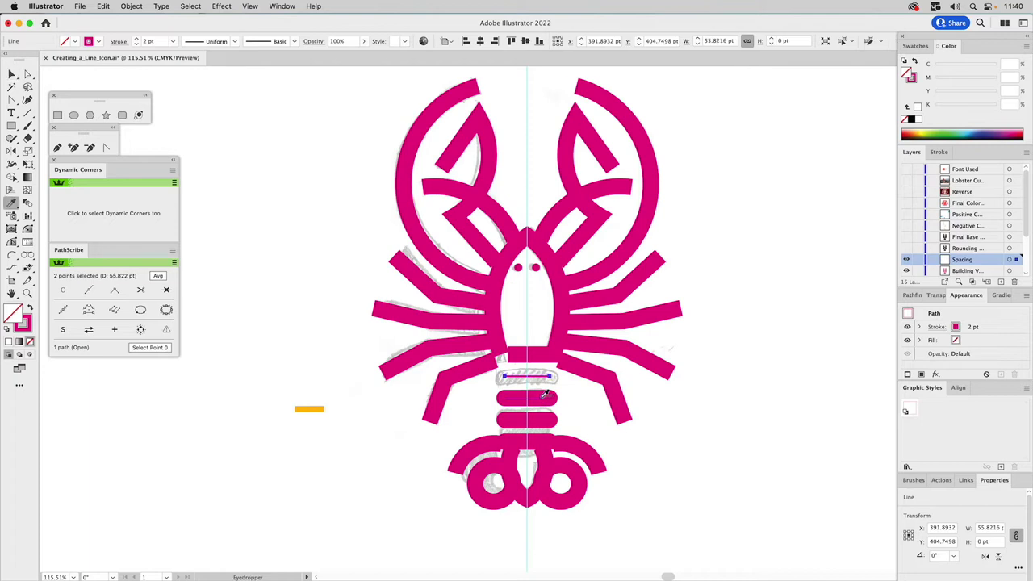
pyautogui.click(545, 393)
pyautogui.press('super+shift+a')
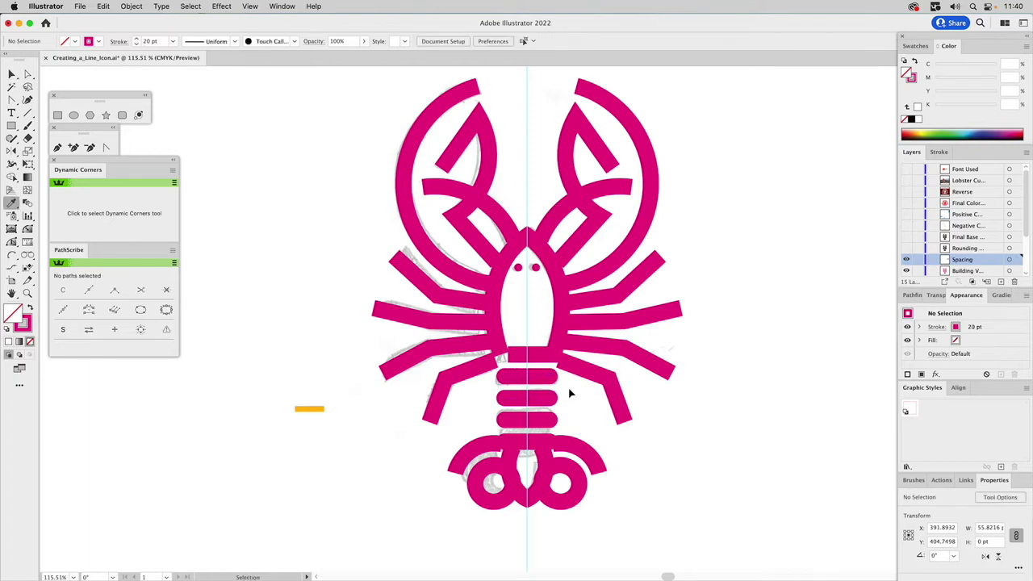
pyautogui.press('z')
pyautogui.moveTo(442, 413); pyautogui.dragTo(620, 479)
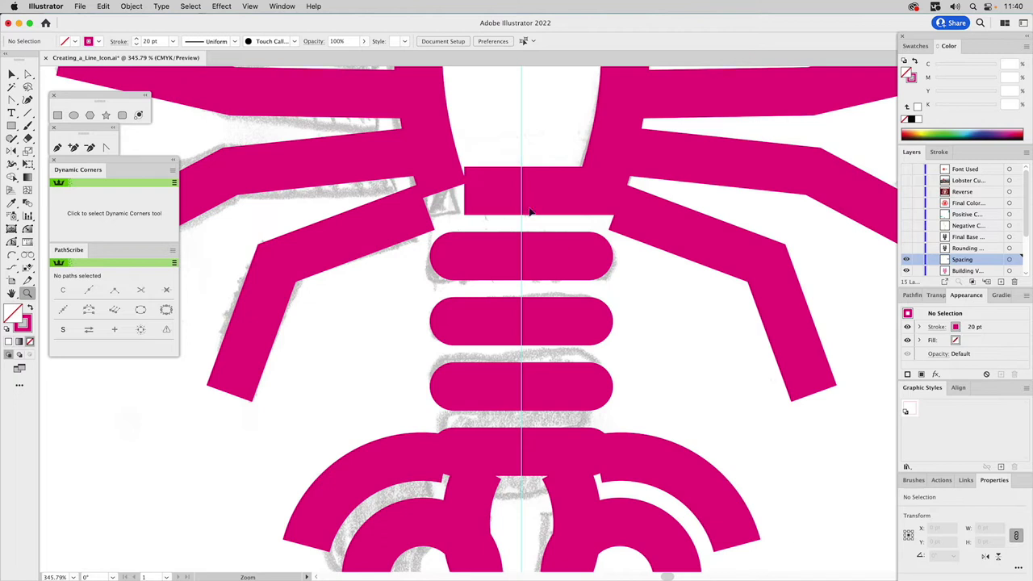
# Step: Move the orange spacing block into place between the tail bars
pyautogui.press('v')
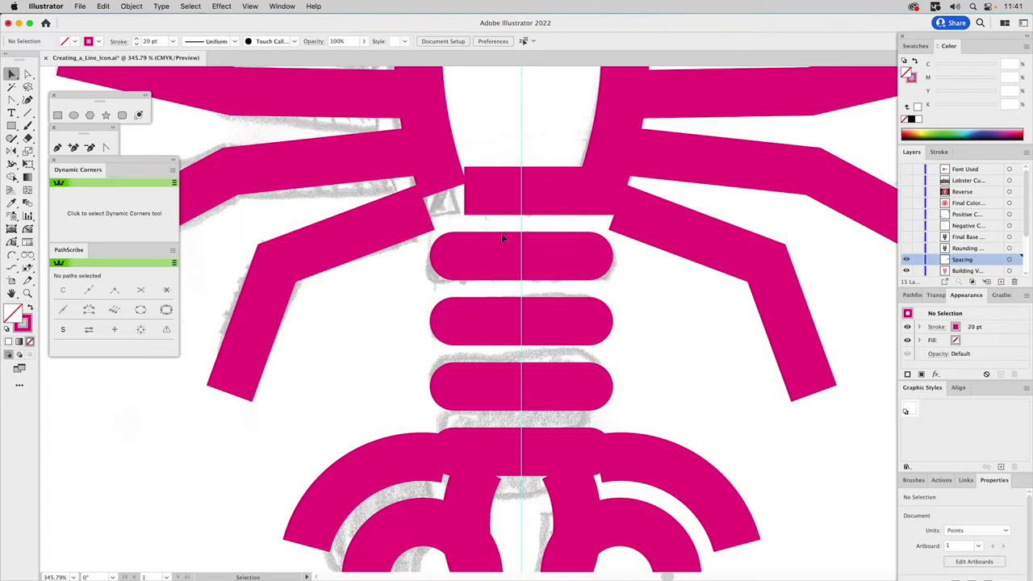
pyautogui.hscroll(-10, 380, 380)
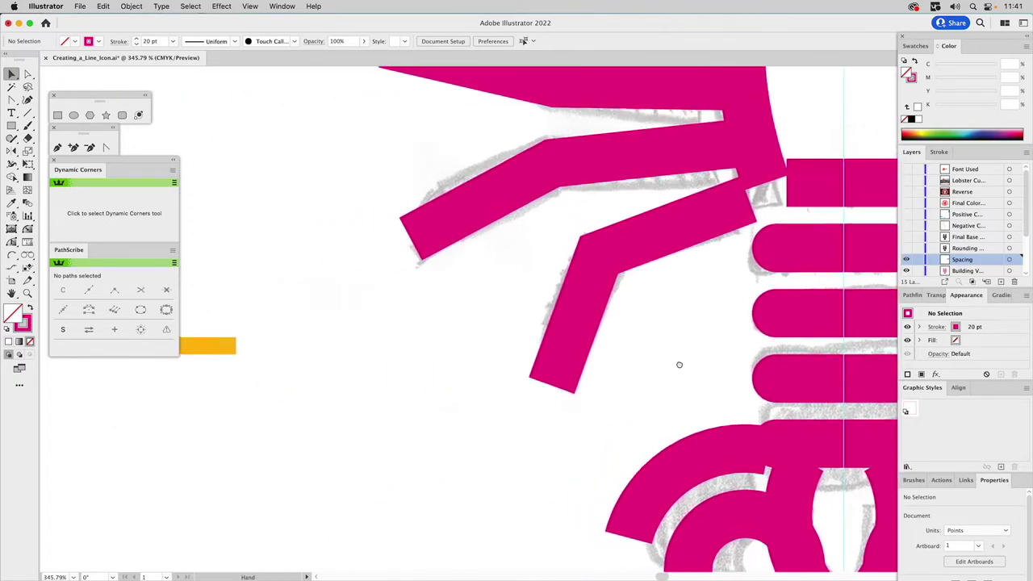
pyautogui.moveTo(196, 349); pyautogui.dragTo(842, 363)
pyautogui.hscroll(12, 843, 363)
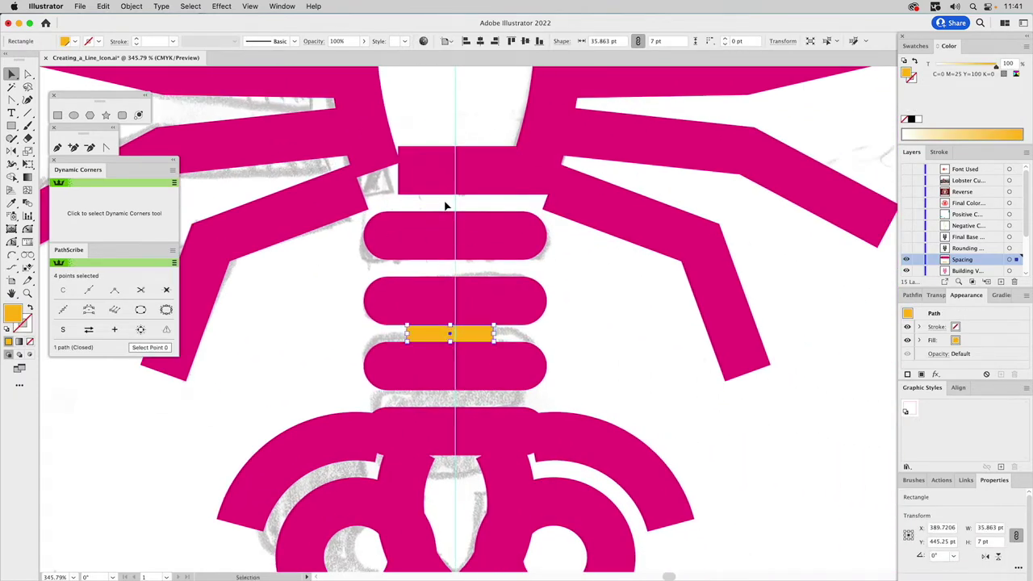
pyautogui.click(441, 301)
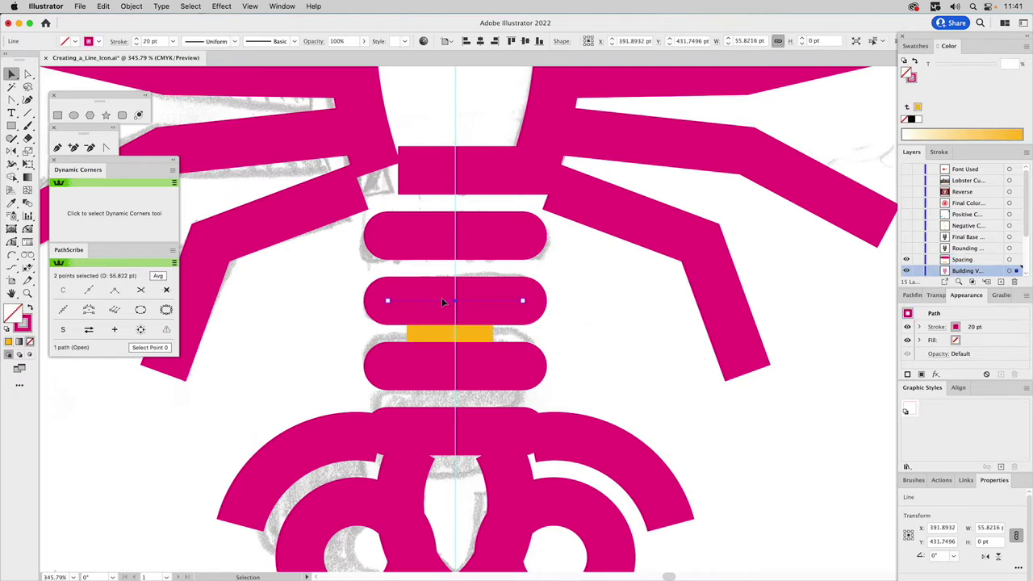
# Step: Shift the head outline's bottom-left anchor 7.51 pt right
pyautogui.click(28, 293)
pyautogui.keyDown('alt'); pyautogui.click(488, 304); pyautogui.keyUp('alt')
pyautogui.keyDown('alt'); pyautogui.click(508, 311); pyautogui.keyUp('alt')
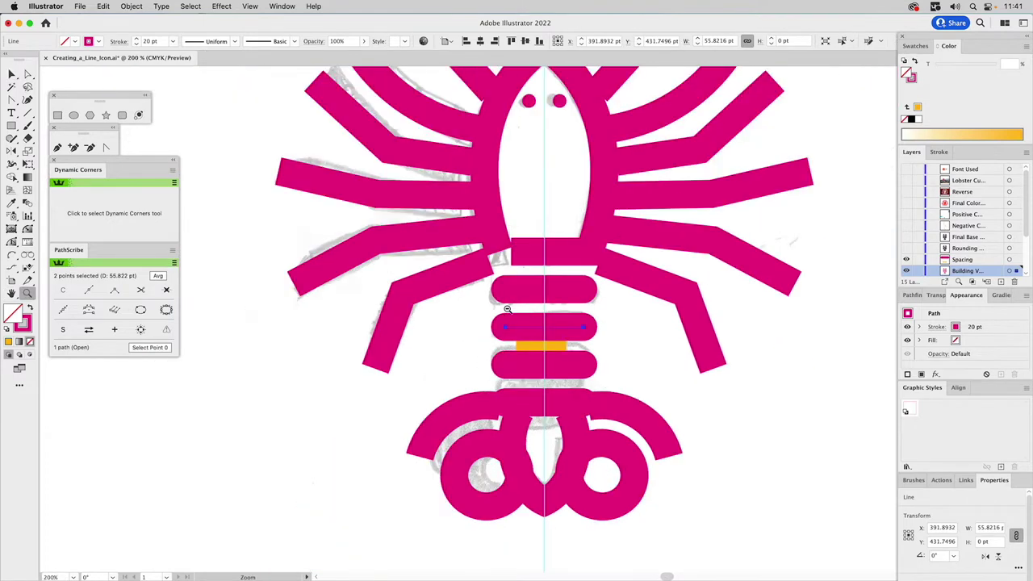
pyautogui.keyDown('alt'); pyautogui.click(514, 311); pyautogui.keyUp('alt')
pyautogui.moveTo(652, 283); pyautogui.dragTo(650, 429)
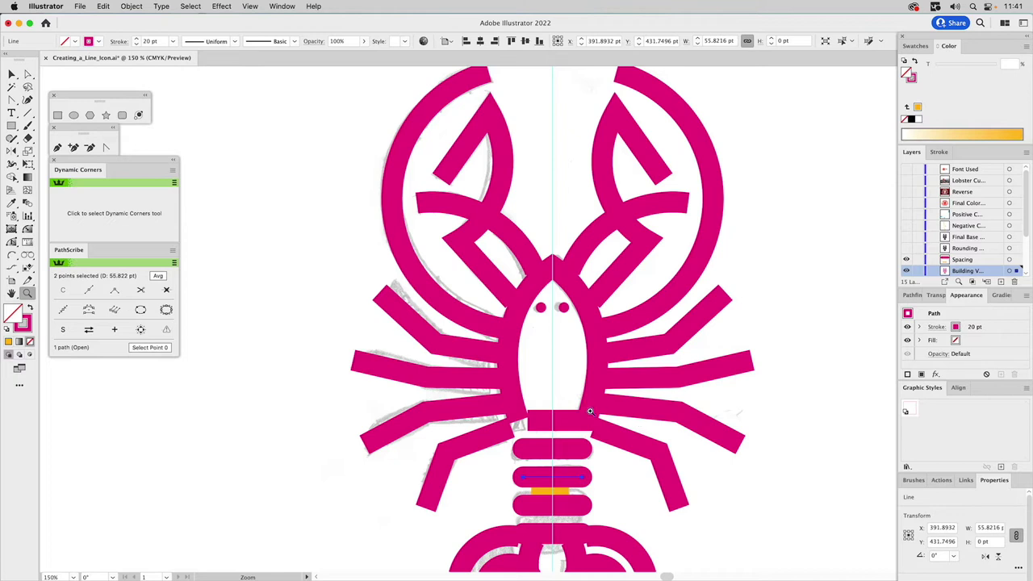
pyautogui.press('v')
pyautogui.click(542, 388)
pyautogui.press('a')
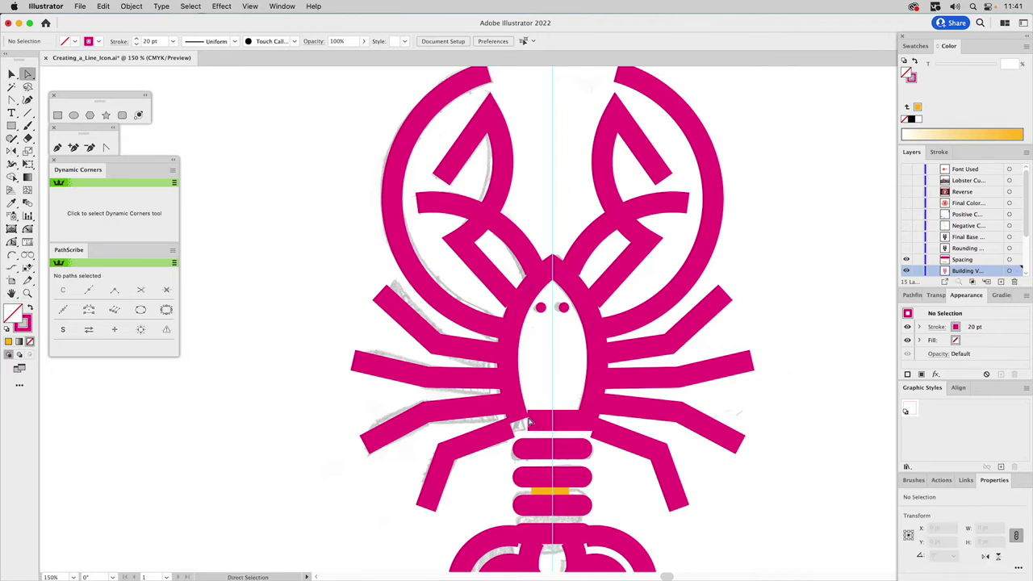
pyautogui.click(531, 424)
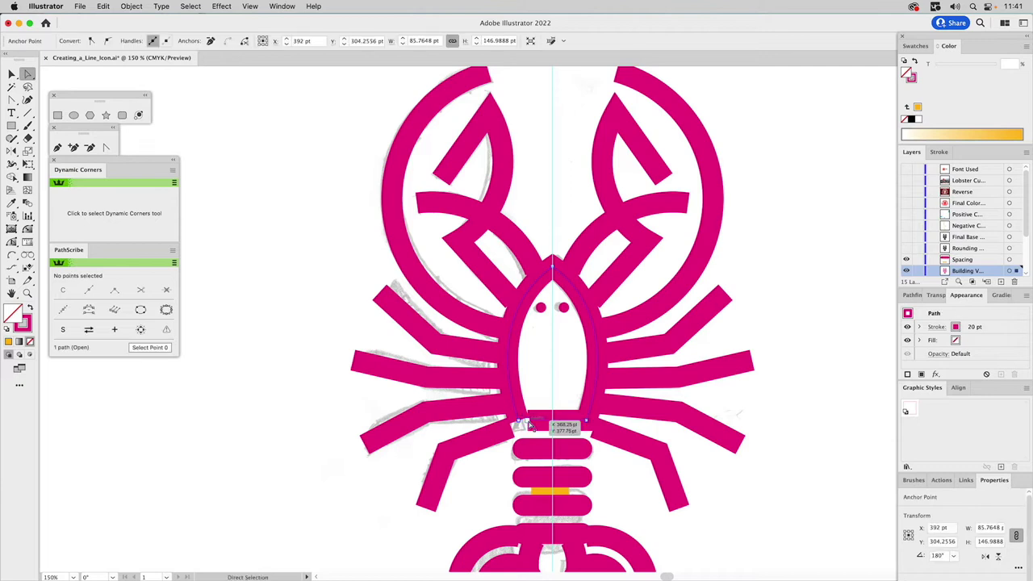
pyautogui.moveTo(529, 425); pyautogui.dragTo(536, 423)
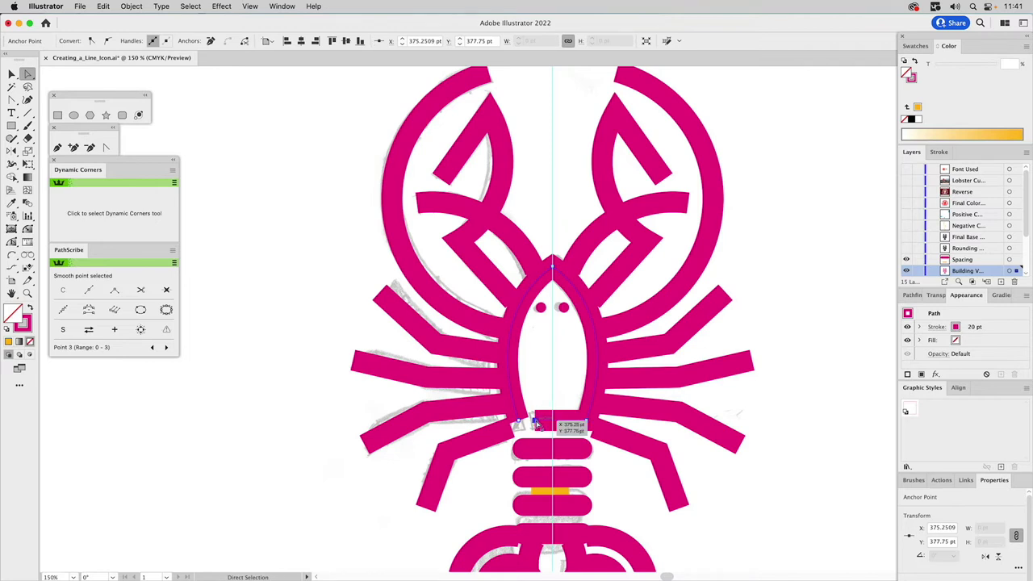
pyautogui.click(543, 396)
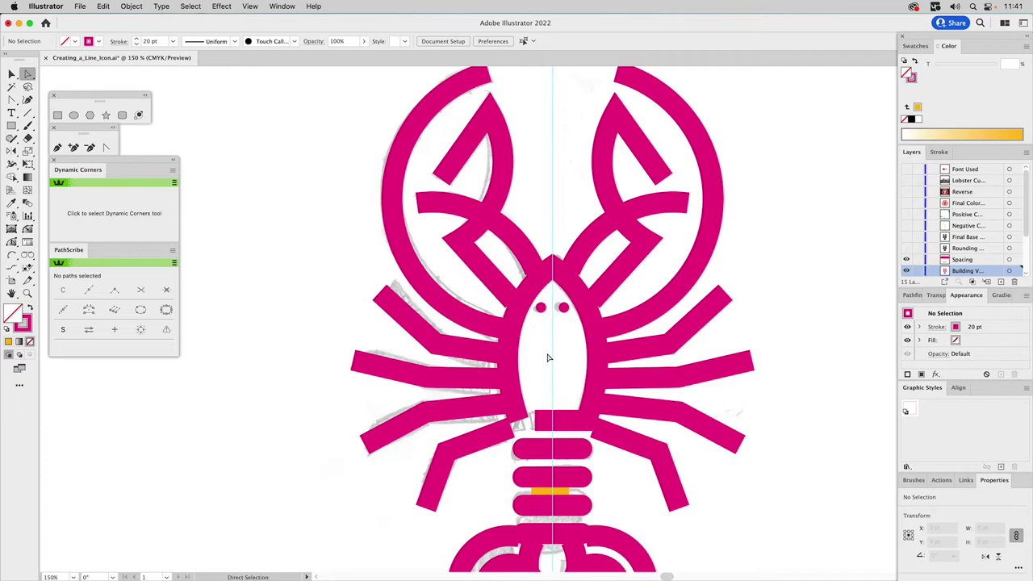
pyautogui.scroll(-3, 556, 363)
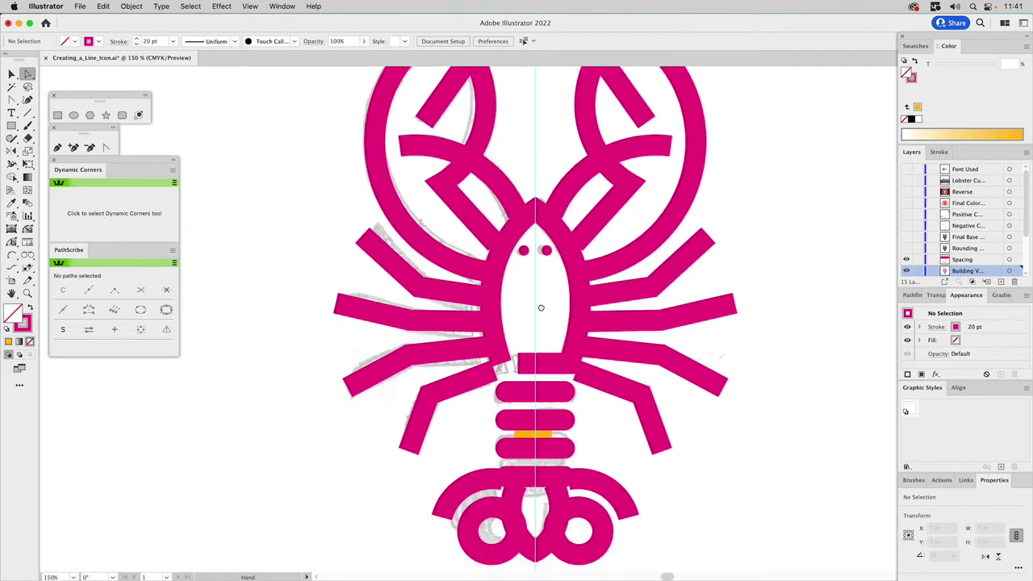
pyautogui.scroll(-2, 541, 311)
# Step: Select all lobster parts except the orange spacer and the two eyes
pyautogui.press('v')
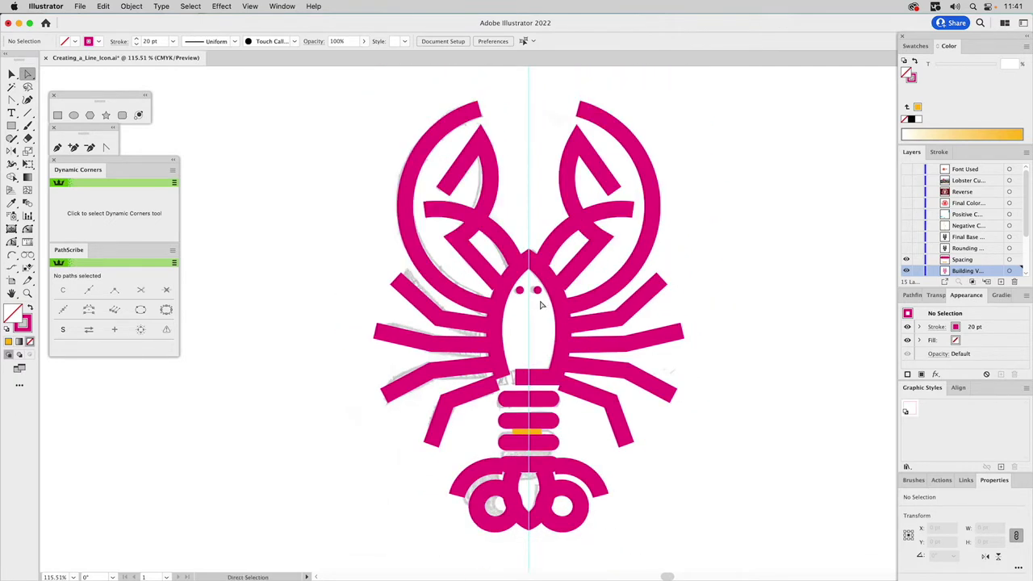
pyautogui.moveTo(351, 103); pyautogui.dragTo(758, 539)
pyautogui.keyDown('shift'); pyautogui.click(535, 433); pyautogui.keyUp('shift')
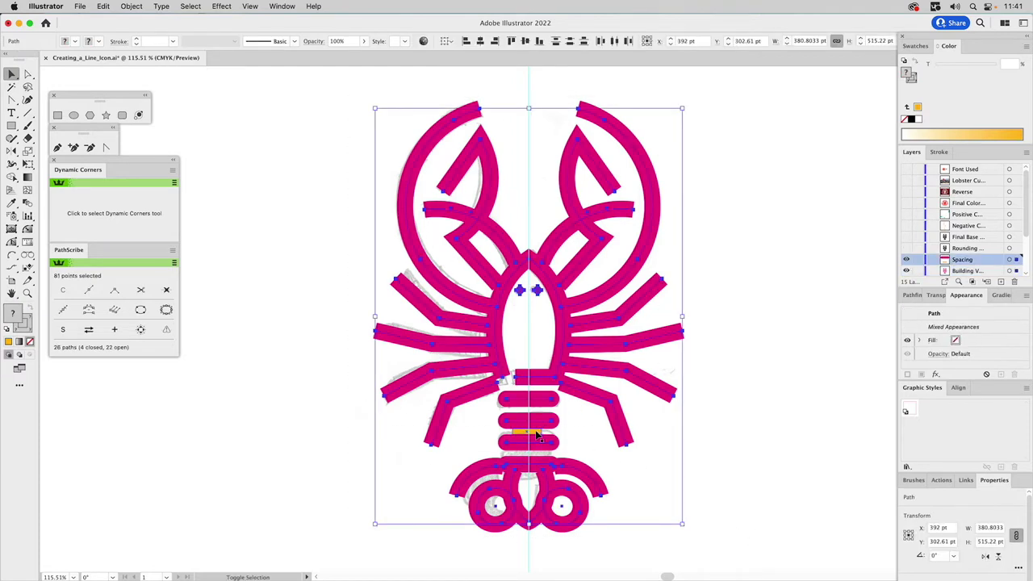
pyautogui.moveTo(520, 295); pyautogui.dragTo(549, 293)
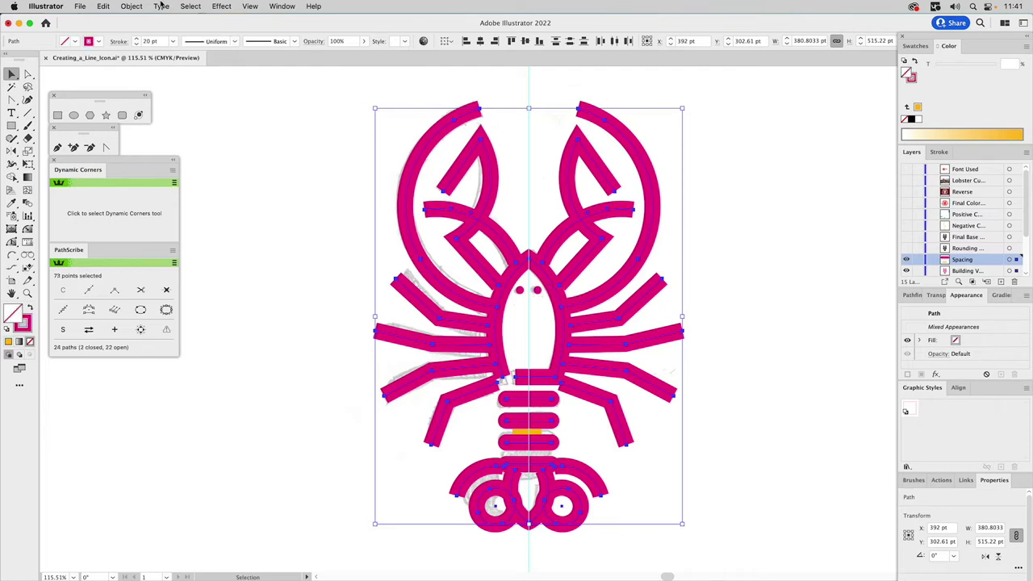
# Step: Outline the selected strokes and show them as unfilled 0.5 pt outlines
pyautogui.click(134, 6)
pyautogui.moveTo(131, 277)
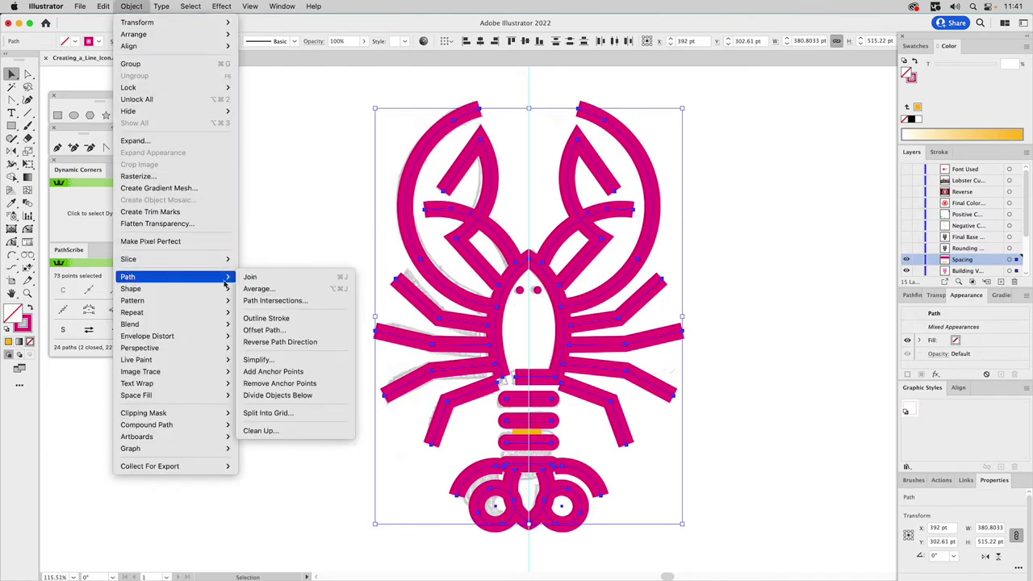
pyautogui.click(272, 319)
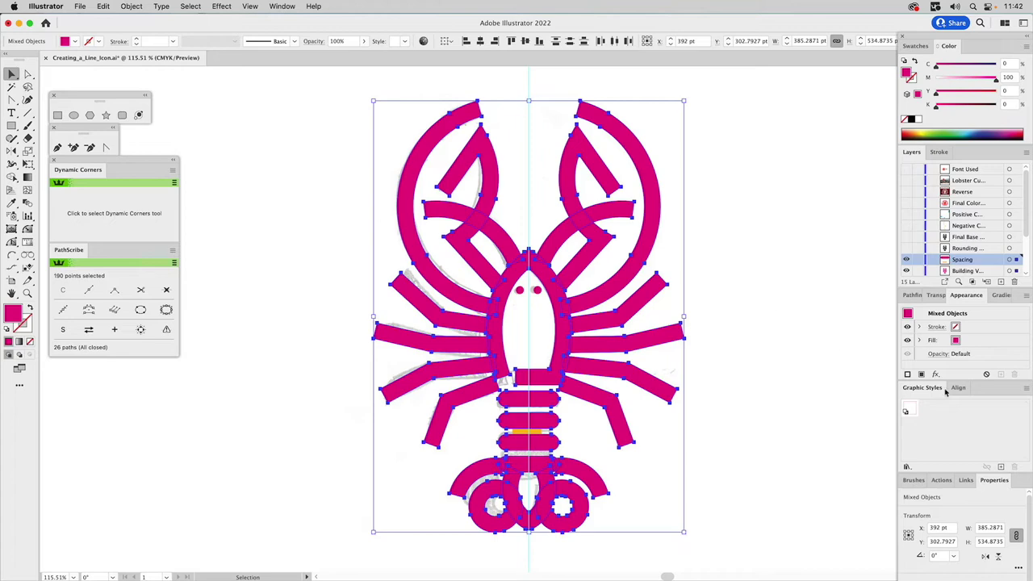
pyautogui.click(906, 412)
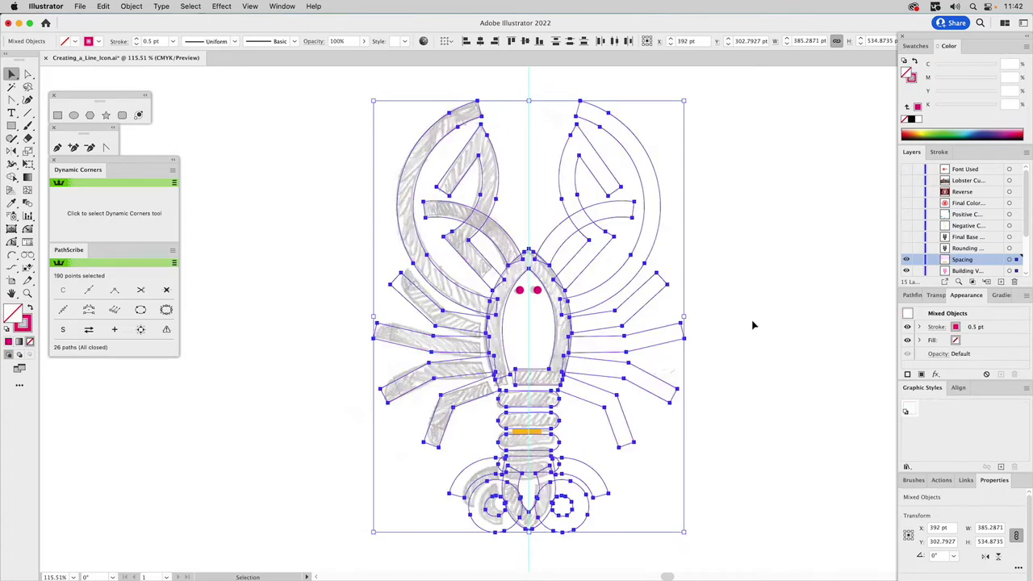
pyautogui.click(752, 324)
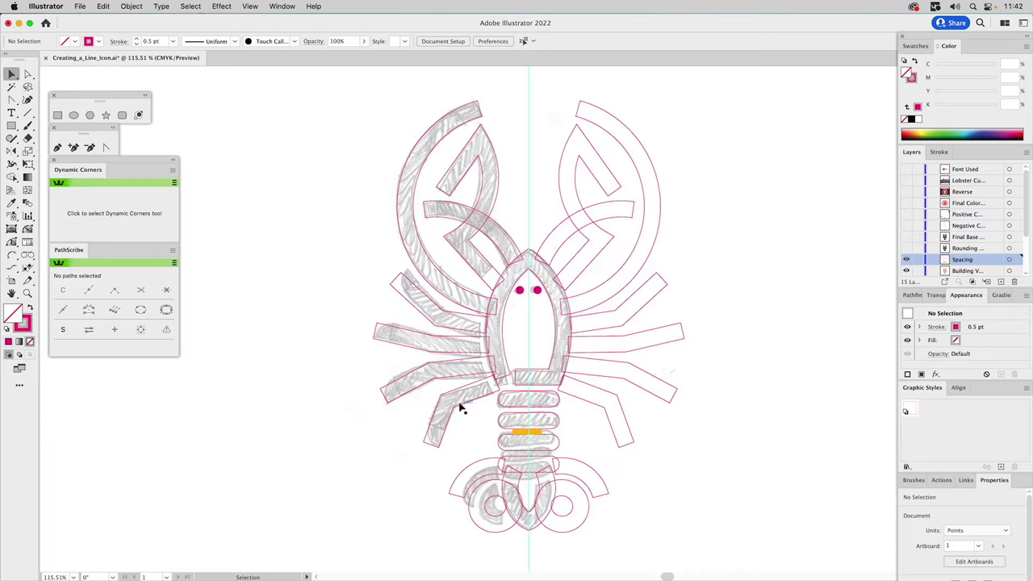
# Step: Select the left claw segments and left legs and show the Pathfinder options
pyautogui.scroll(-4, 488, 408)
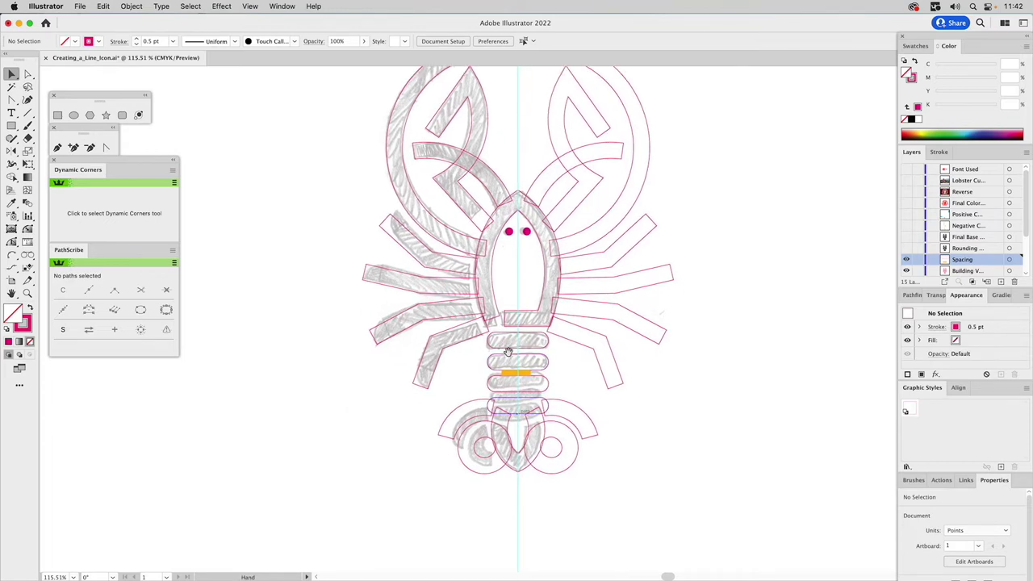
pyautogui.press('z')
pyautogui.moveTo(415, 296)
pyautogui.mouseDown()
pyautogui.moveTo(484, 389)
pyautogui.moveTo(627, 510)
pyautogui.mouseUp()
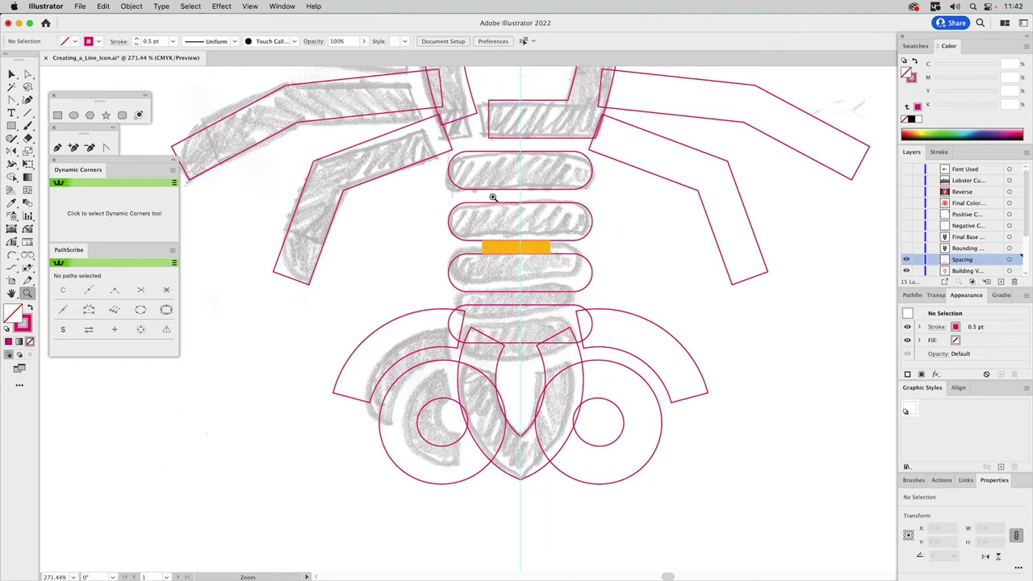
pyautogui.scroll(8, 488, 292)
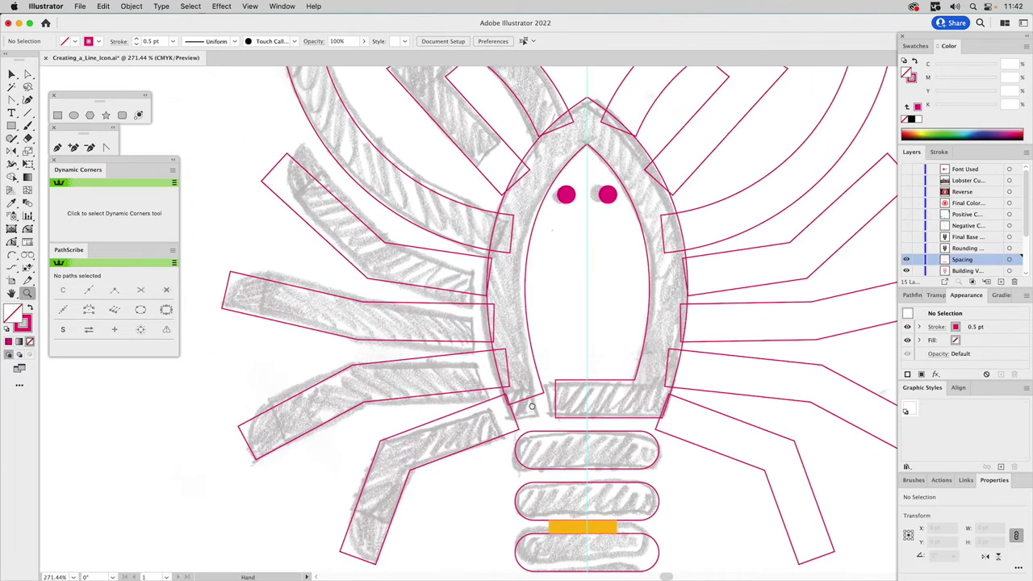
pyautogui.scroll(7, 597, 306)
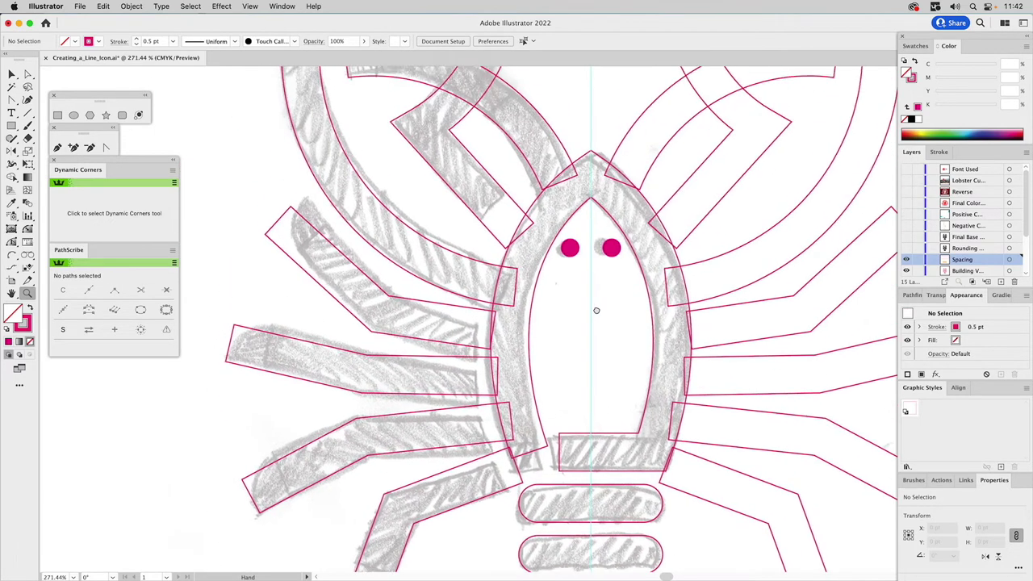
pyautogui.hscroll(-2, 641, 467)
pyautogui.scroll(-1, 642, 467)
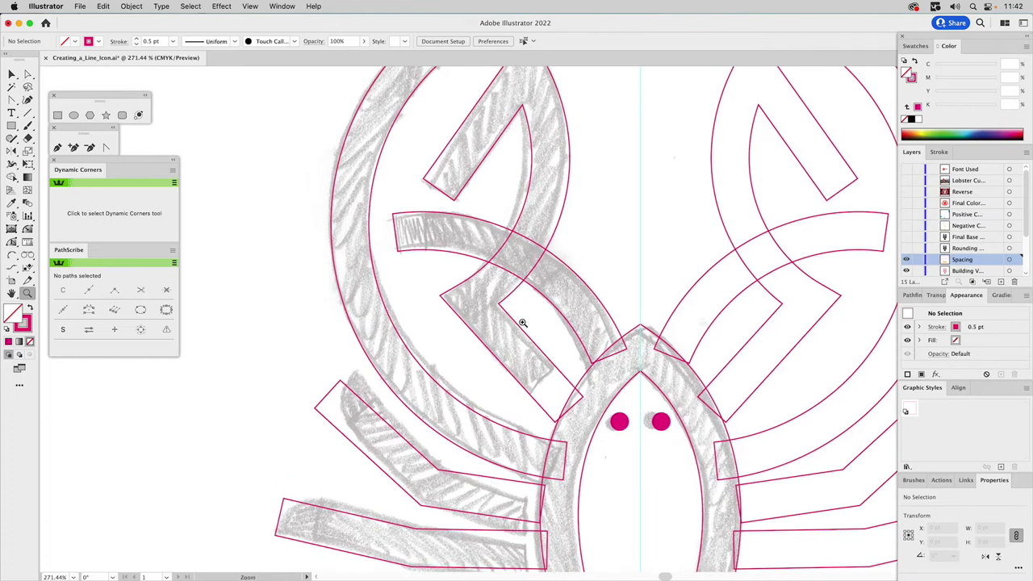
pyautogui.scroll(-8, 516, 362)
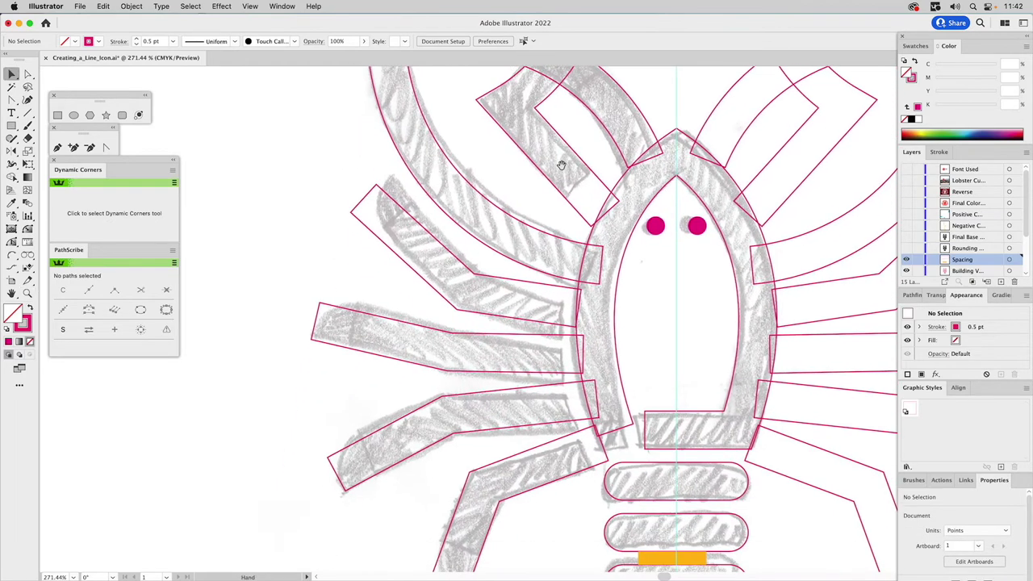
pyautogui.click(523, 165)
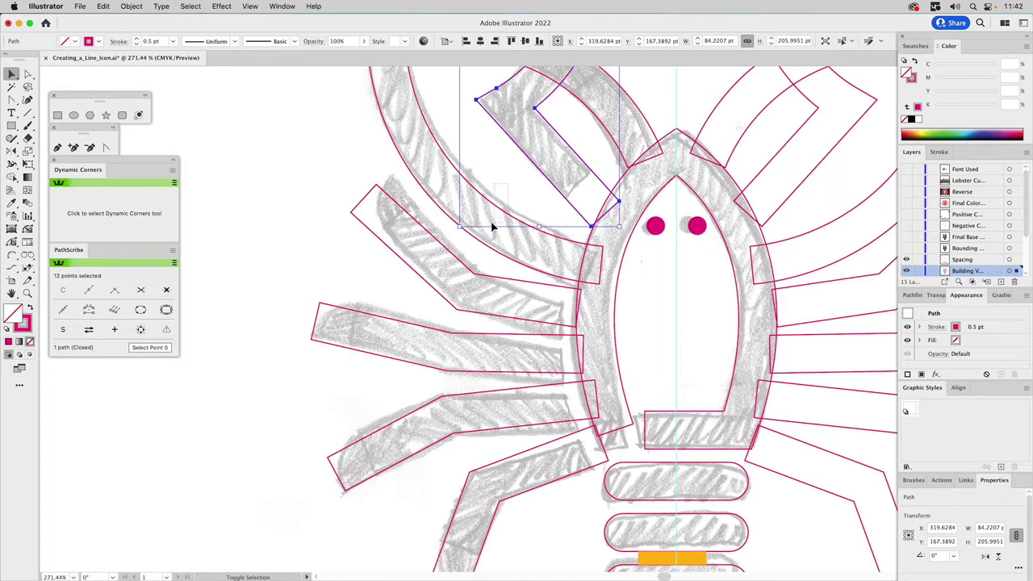
pyautogui.keyDown('shift'); pyautogui.click(505, 255); pyautogui.keyUp('shift')
pyautogui.moveTo(505, 255)
pyautogui.mouseDown()
pyautogui.moveTo(485, 457)
pyautogui.moveTo(463, 507)
pyautogui.mouseUp()
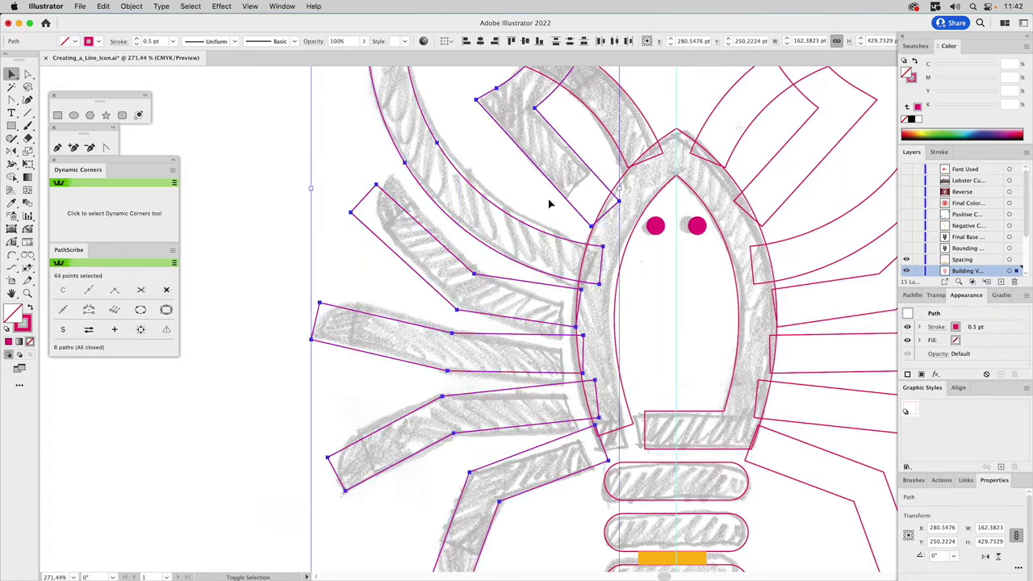
pyautogui.click(912, 295)
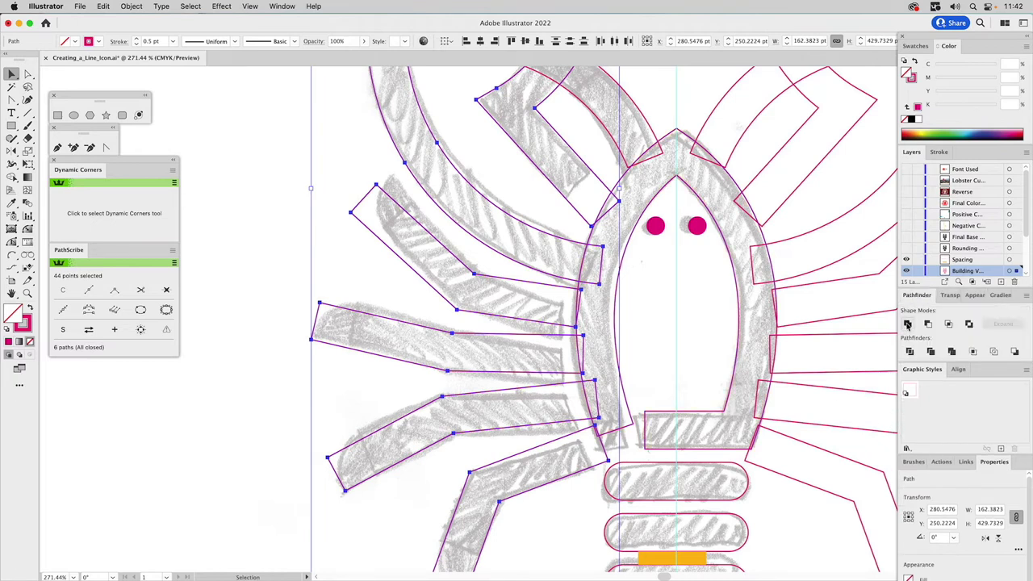
# Step: Merge the six left leg shapes and make them one compound path
pyautogui.click(907, 324)
pyautogui.click(977, 297)
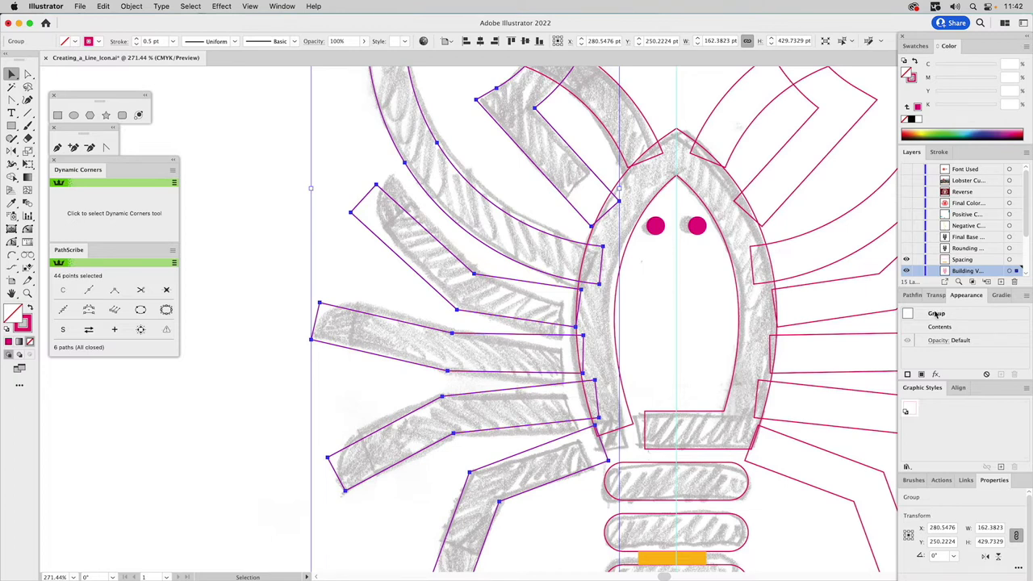
pyautogui.press('super+8')
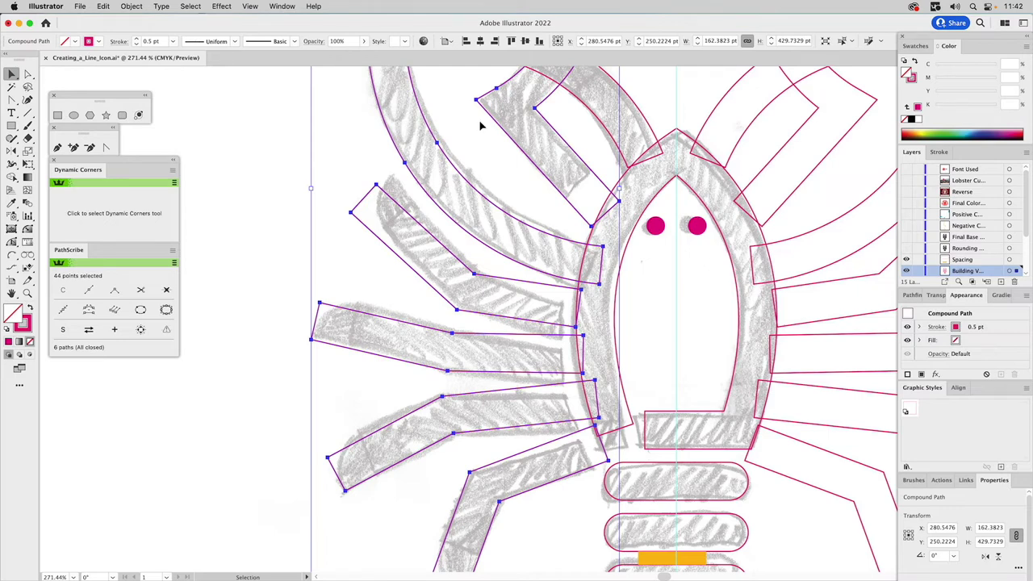
pyautogui.click(142, 7)
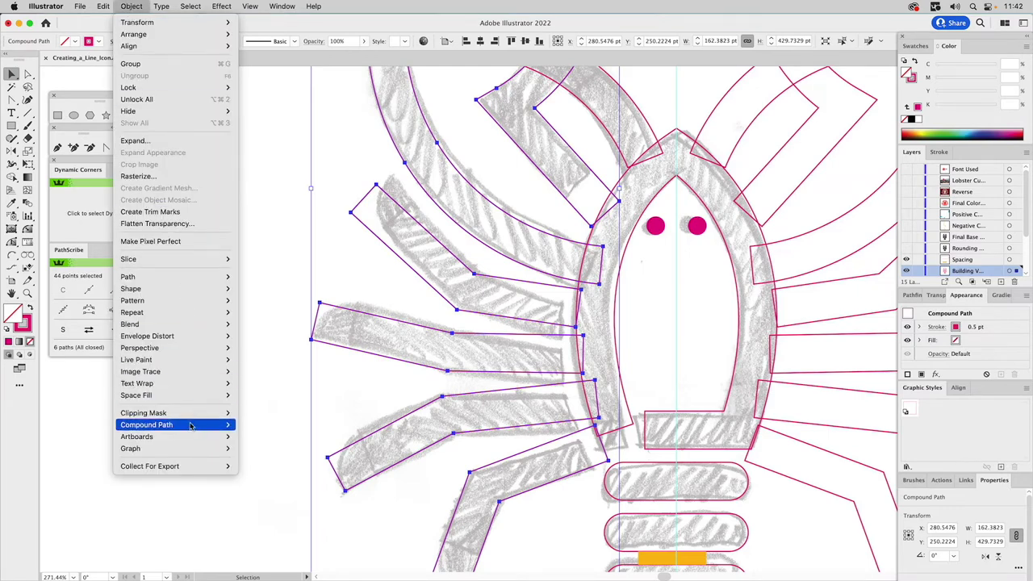
pyautogui.moveTo(202, 424)
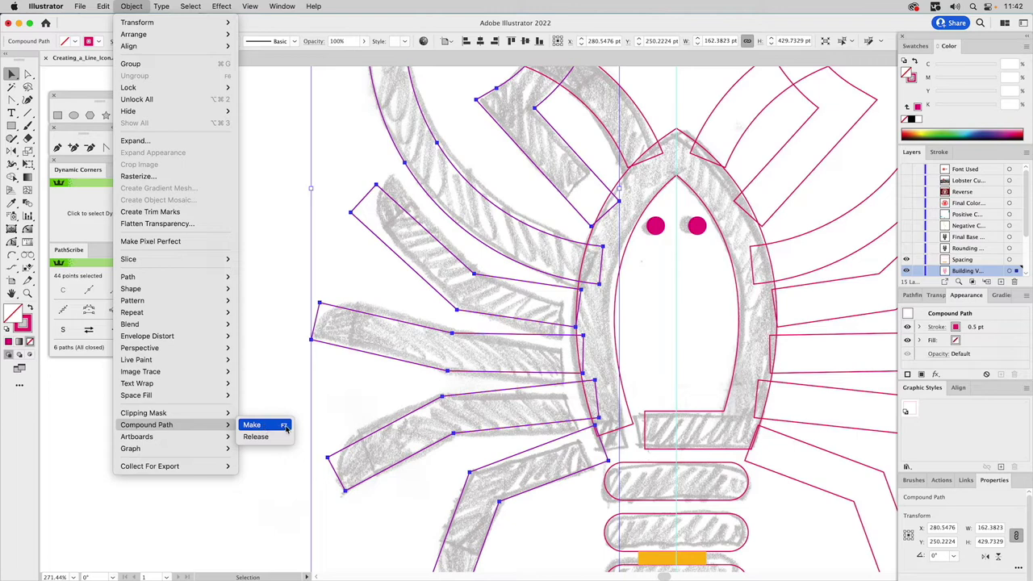
pyautogui.click(282, 392)
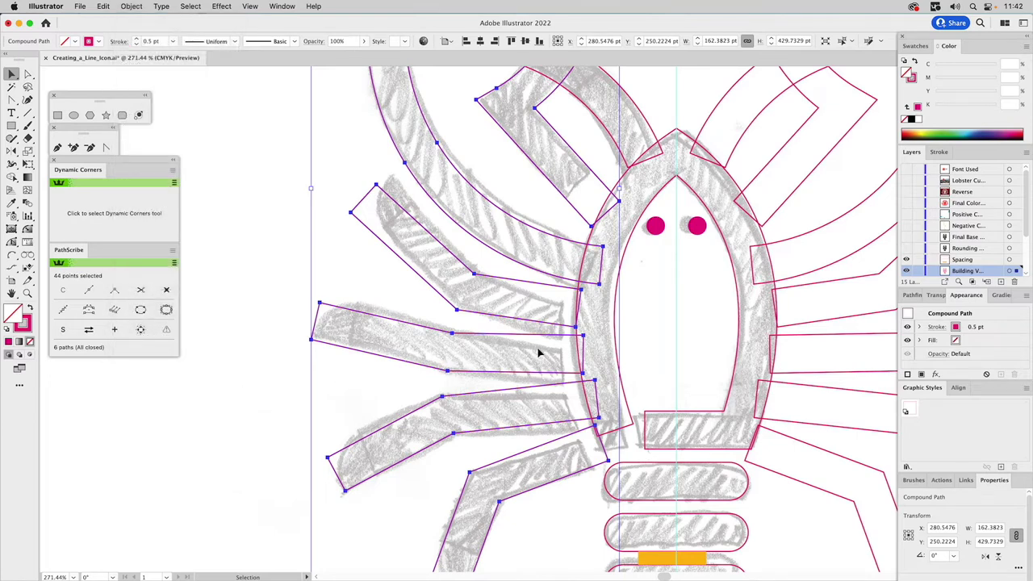
pyautogui.moveTo(517, 352); pyautogui.dragTo(408, 156)
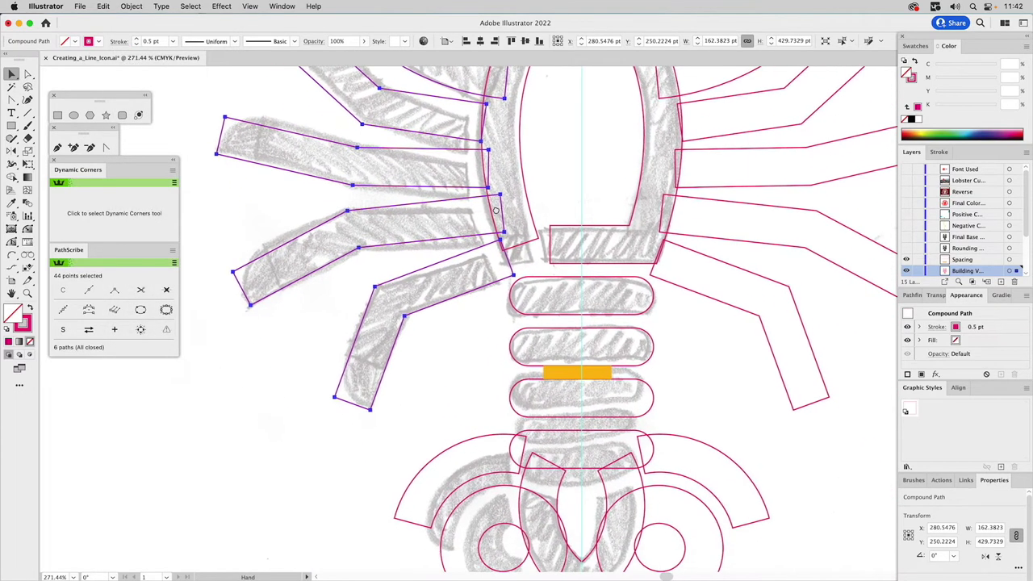
# Step: Pan to the tail fan and check the orange spacing rectangle's 7 pt height
pyautogui.click(448, 346)
pyautogui.moveTo(448, 346); pyautogui.dragTo(462, 217)
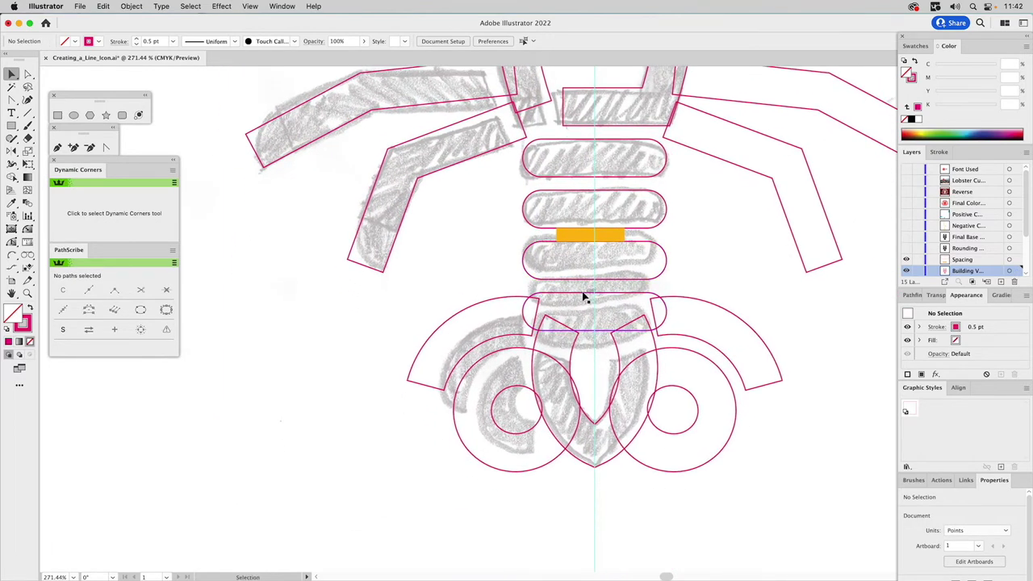
pyautogui.click(579, 236)
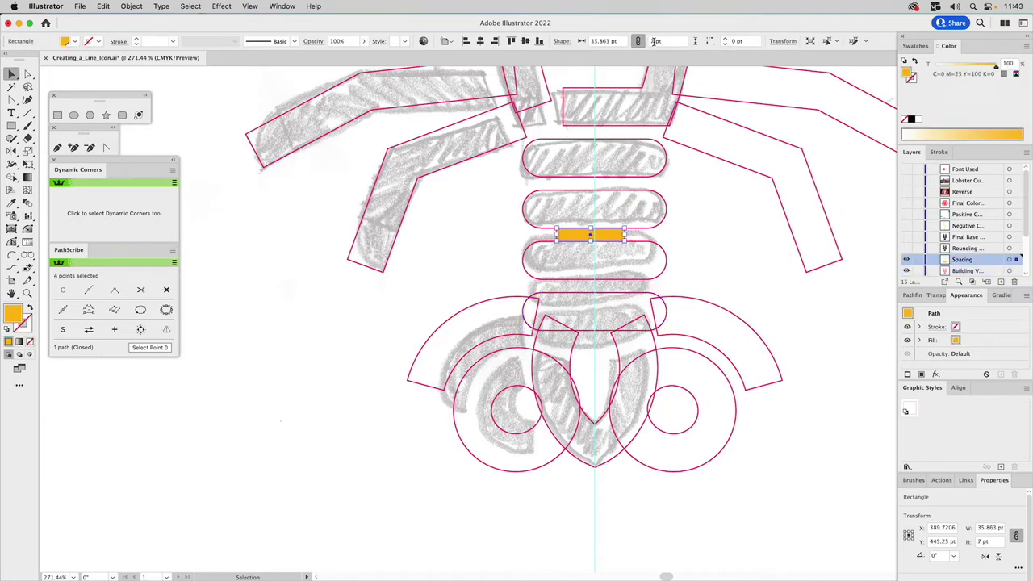
pyautogui.click(682, 234)
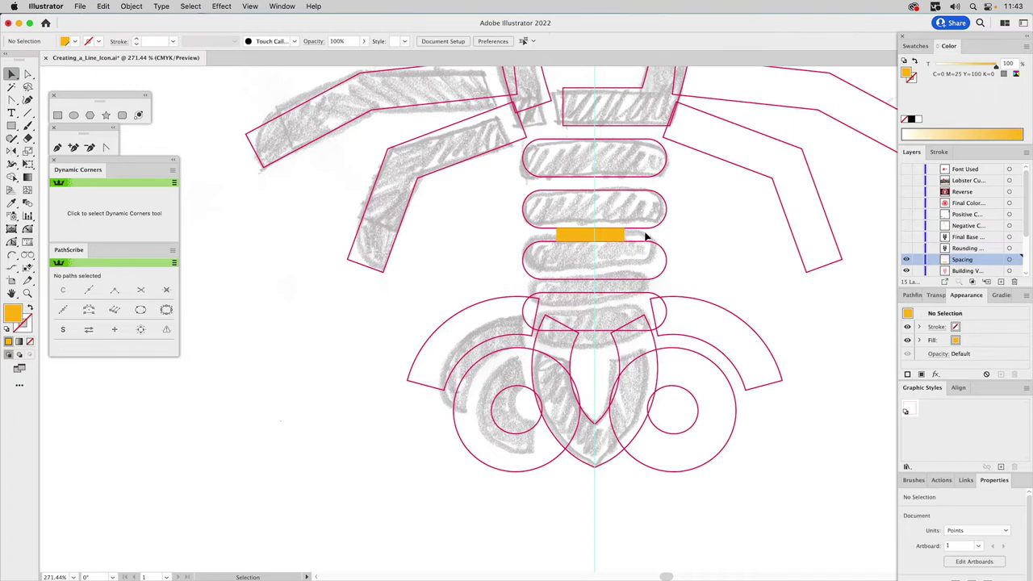
pyautogui.click(552, 288)
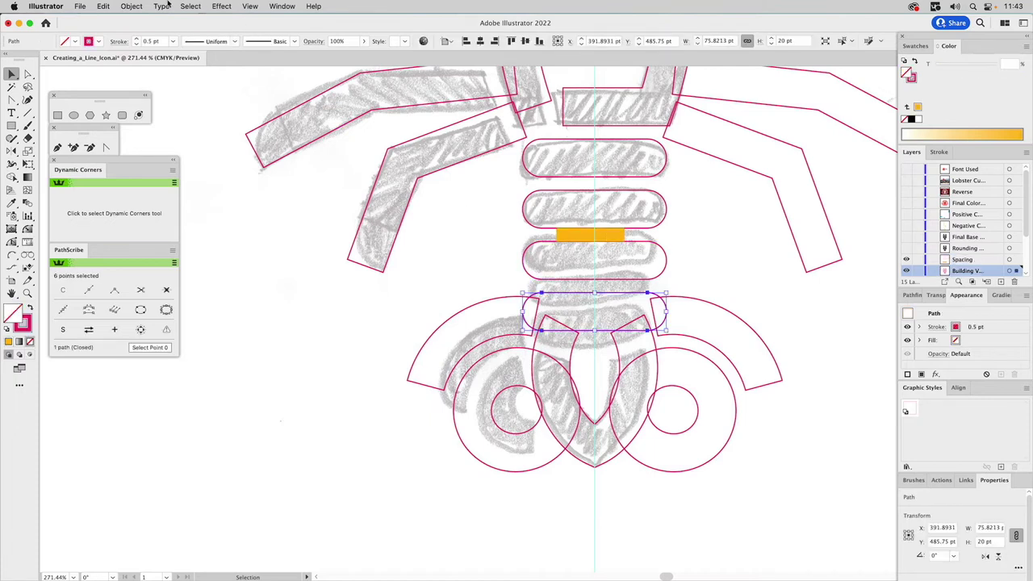
# Step: Create a 7 pt offset path around the rounded segment above the tail fan
pyautogui.click(131, 6)
pyautogui.moveTo(163, 279)
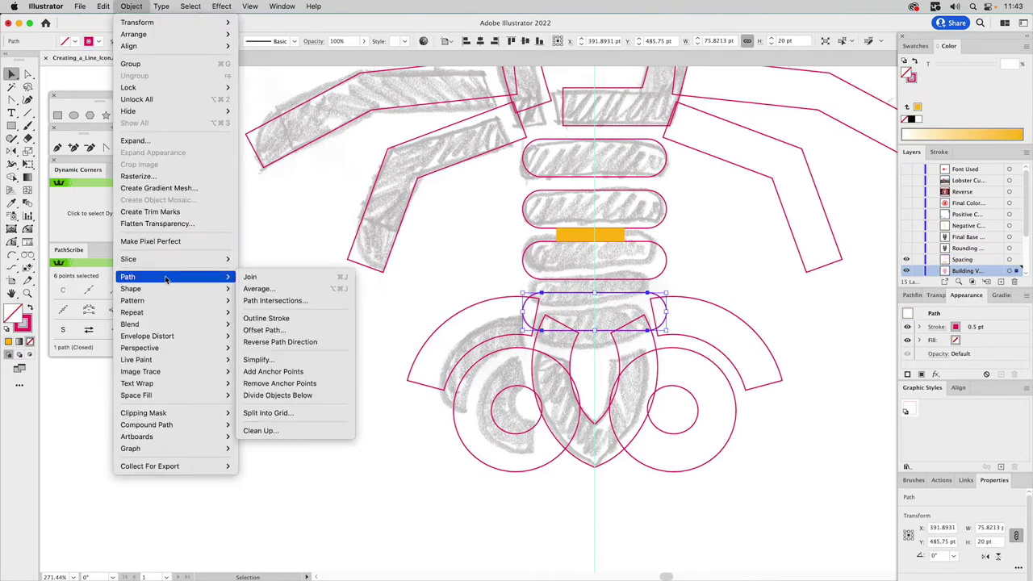
pyautogui.click(259, 330)
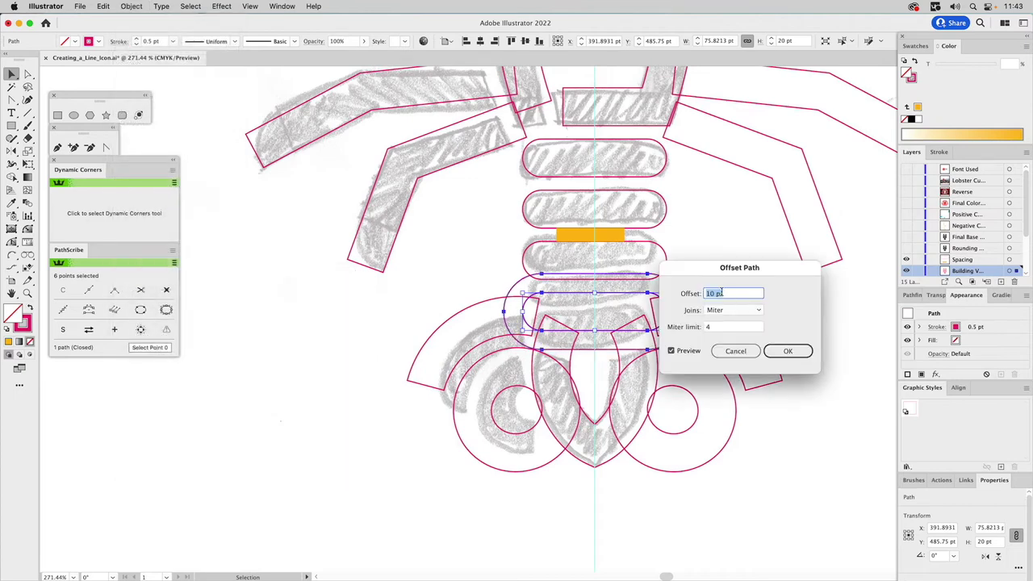
pyautogui.write('7')
pyautogui.click(687, 351)
pyautogui.click(690, 351)
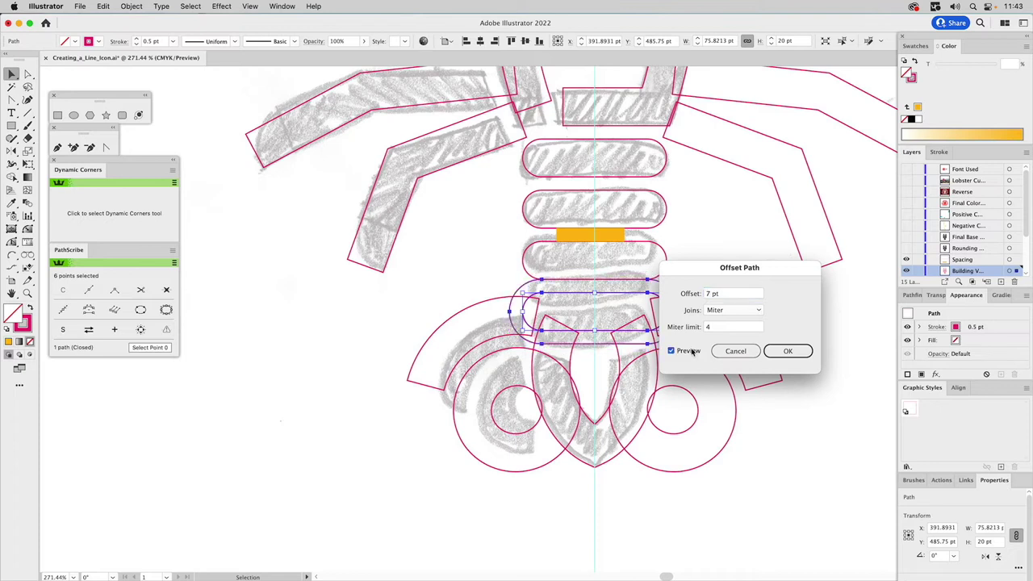
pyautogui.click(780, 353)
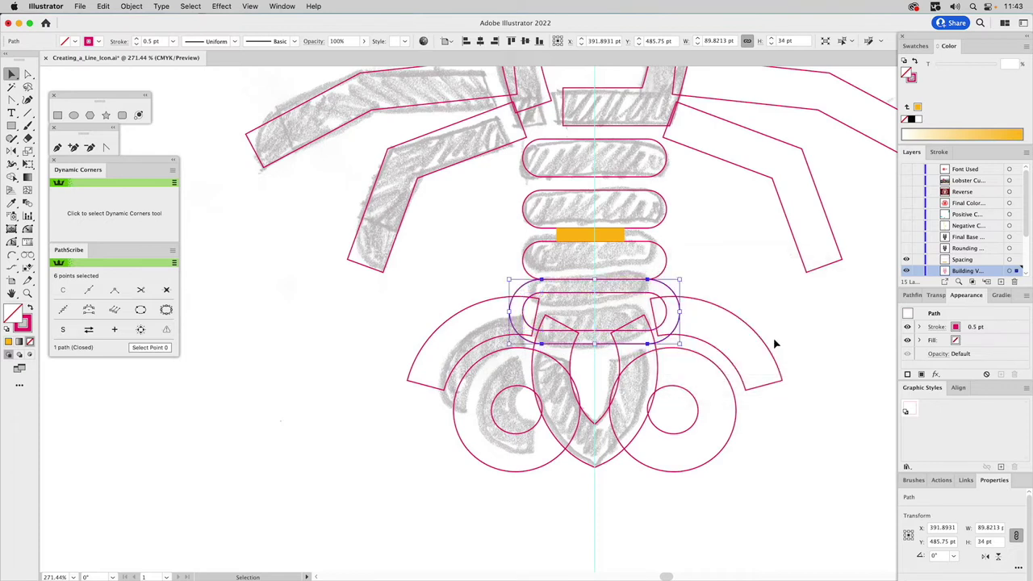
# Step: Give the new offset outline an orange stroke
pyautogui.click(915, 46)
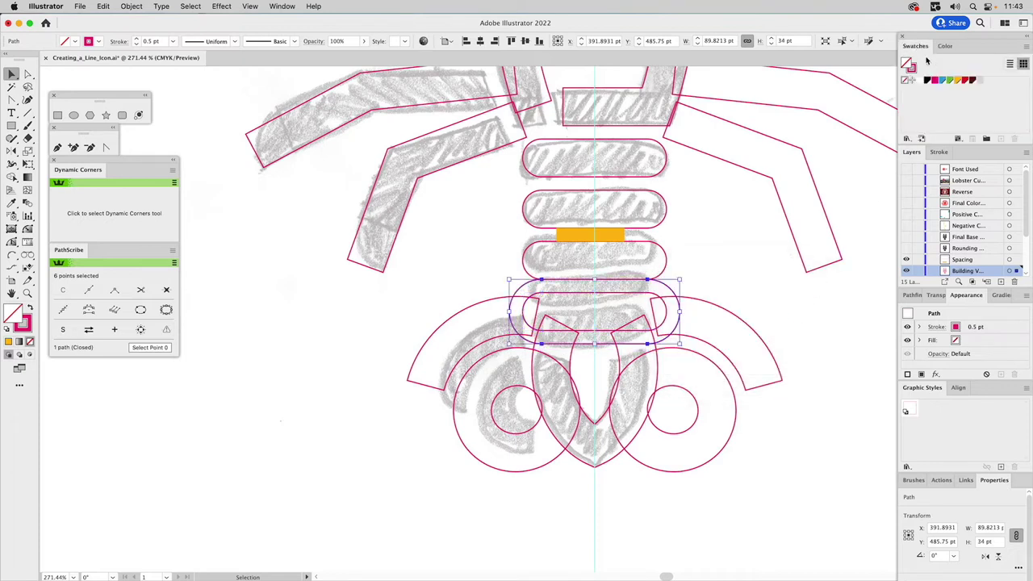
pyautogui.click(914, 68)
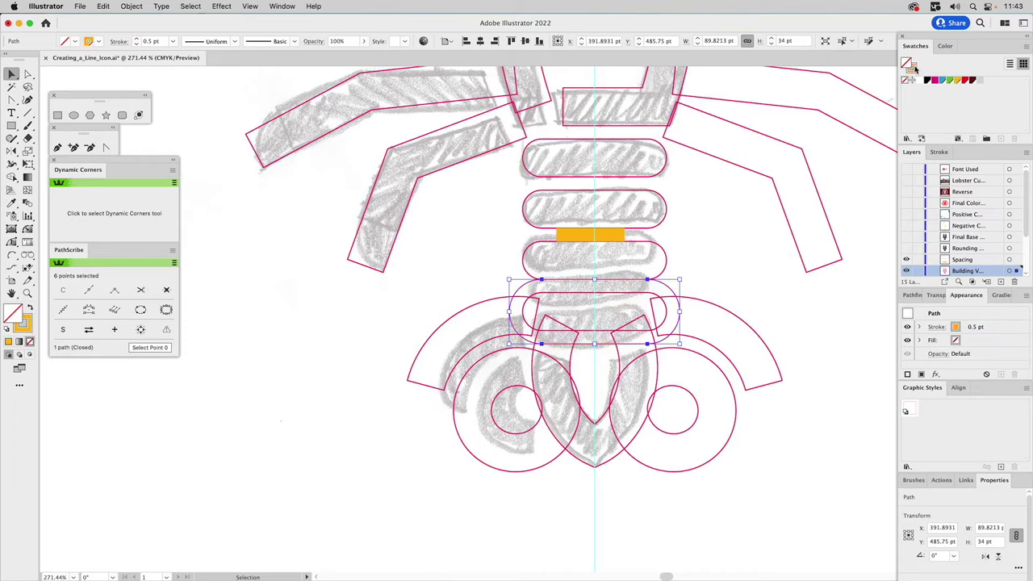
pyautogui.click(712, 266)
pyautogui.click(678, 292)
pyautogui.click(730, 289)
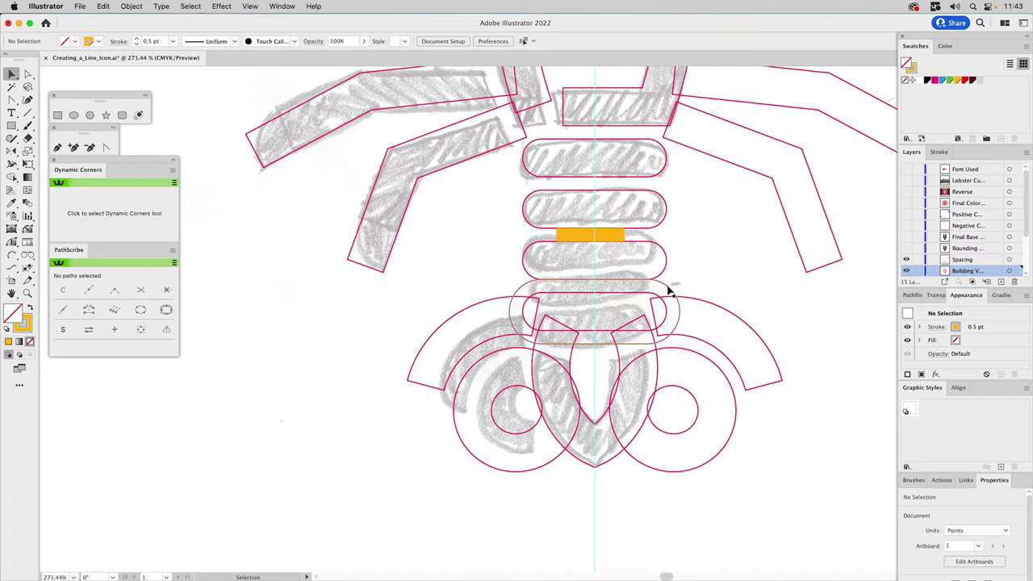
pyautogui.moveTo(712, 290); pyautogui.dragTo(717, 388)
# Step: Combine the six tail fan arcs and circles into one compound path
pyautogui.keyDown('shift'); pyautogui.click(688, 406); pyautogui.keyUp('shift')
pyautogui.moveTo(500, 413); pyautogui.dragTo(490, 352)
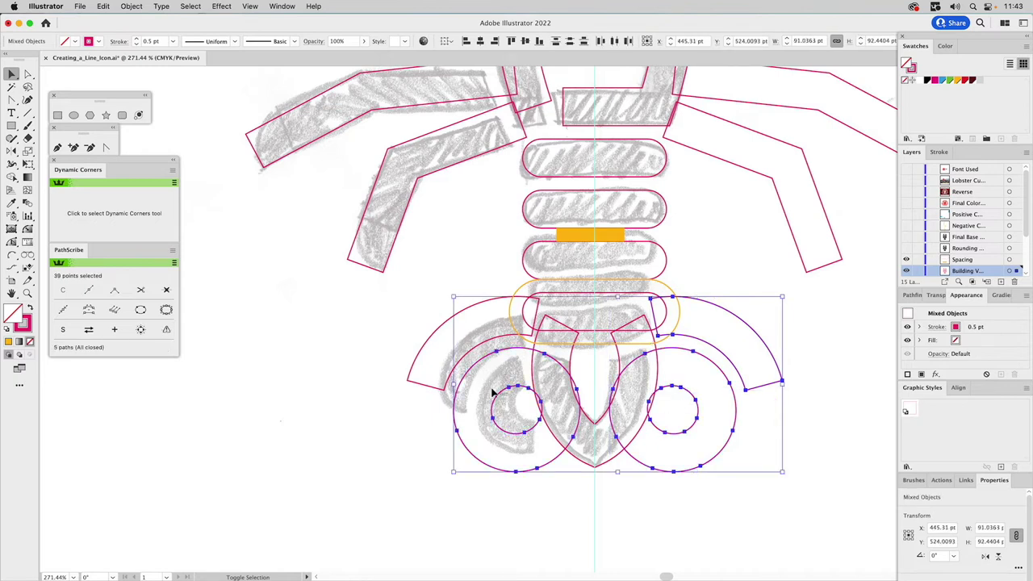
pyautogui.keyDown('shift'); pyautogui.click(486, 348); pyautogui.keyUp('shift')
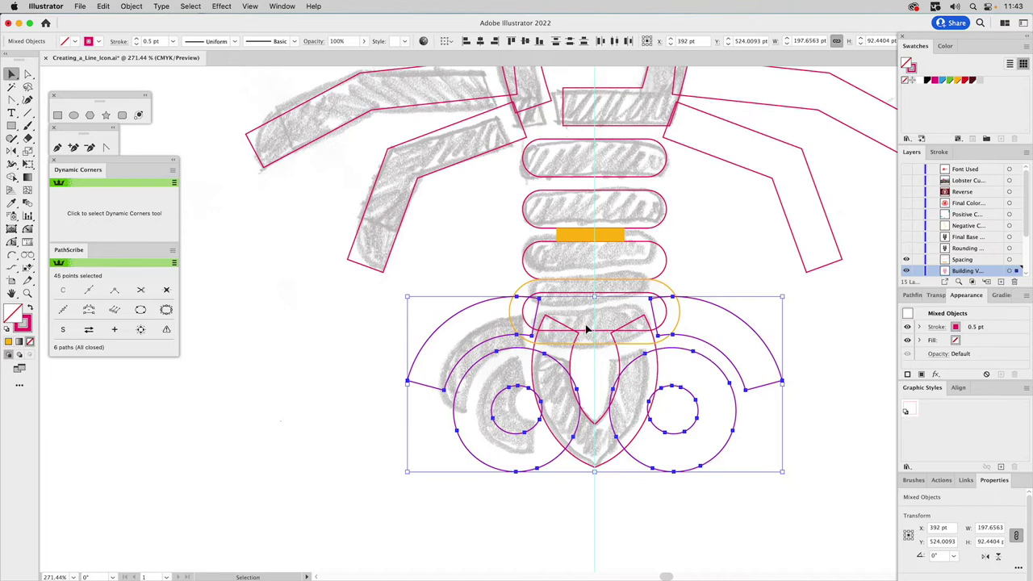
pyautogui.click(913, 296)
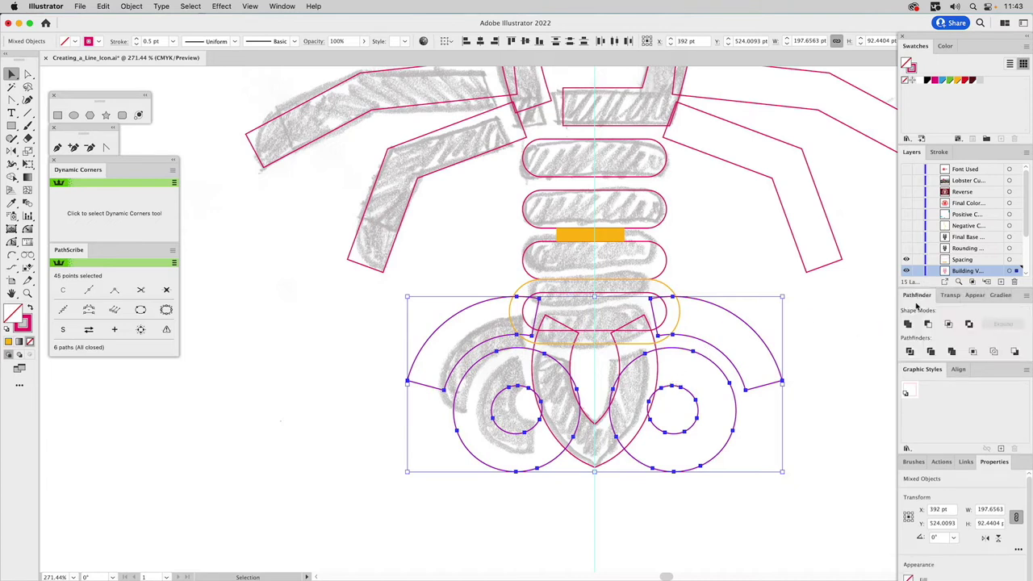
pyautogui.press('super+g')
pyautogui.click(972, 297)
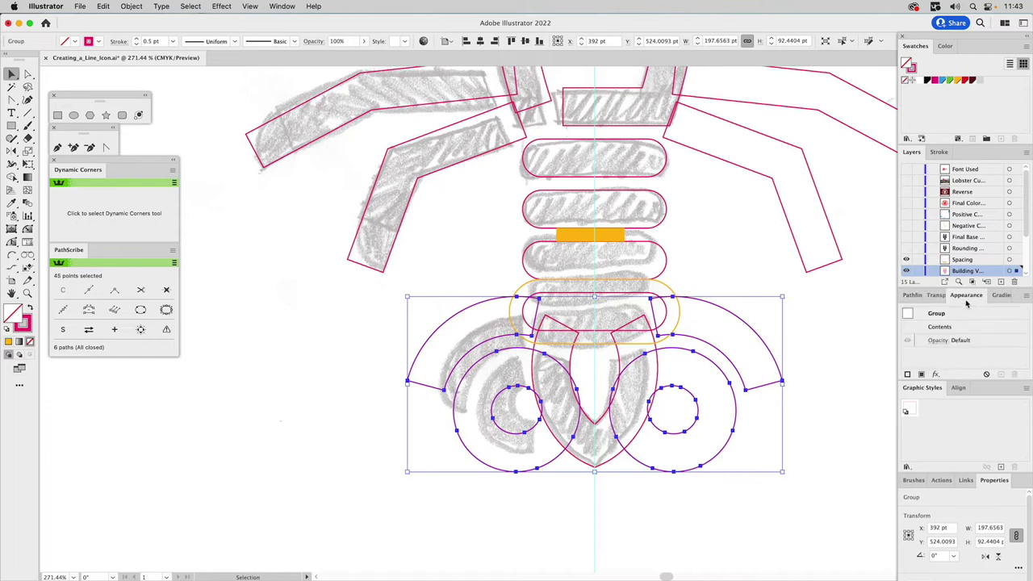
pyautogui.press('super+8')
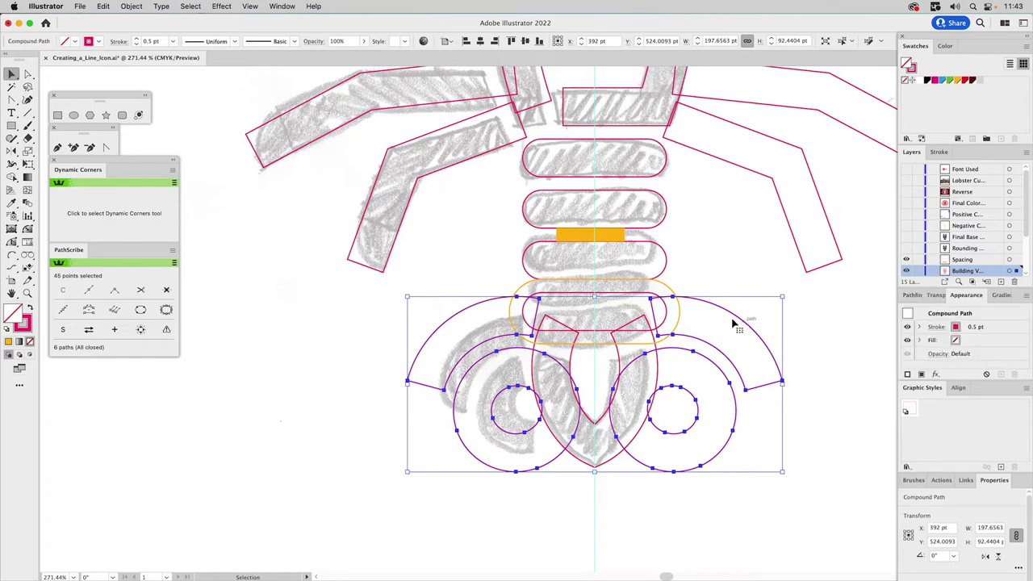
# Step: Subtract the orange offset outline from the tail fan shapes with Minus Front
pyautogui.click(681, 323)
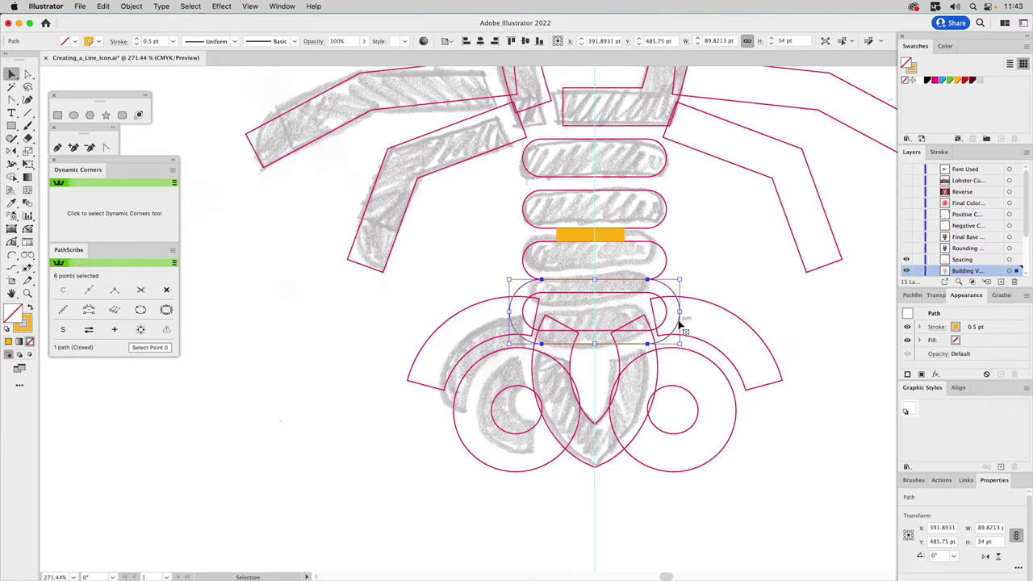
pyautogui.keyDown('shift'); pyautogui.click(696, 342); pyautogui.keyUp('shift')
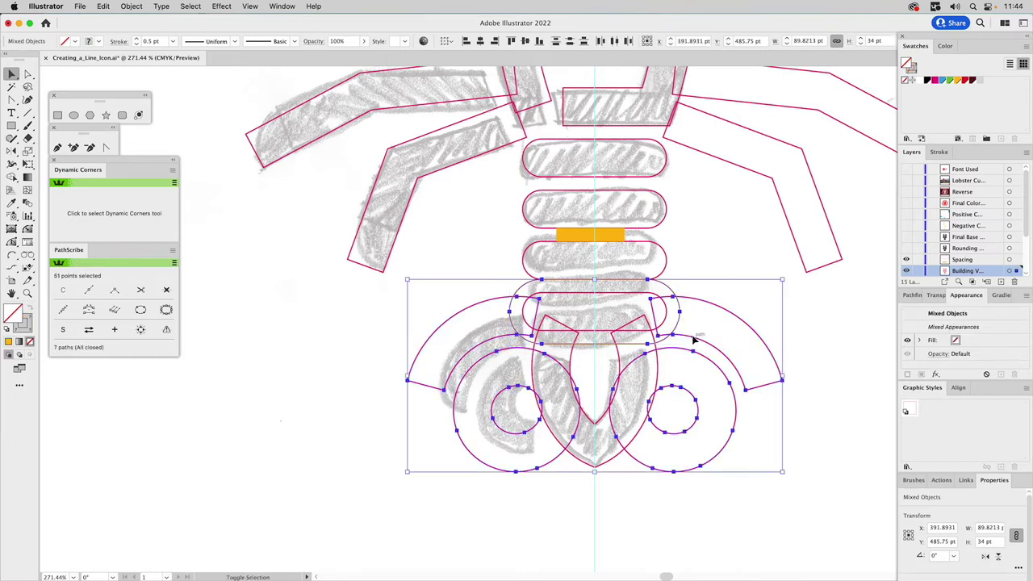
pyautogui.click(912, 295)
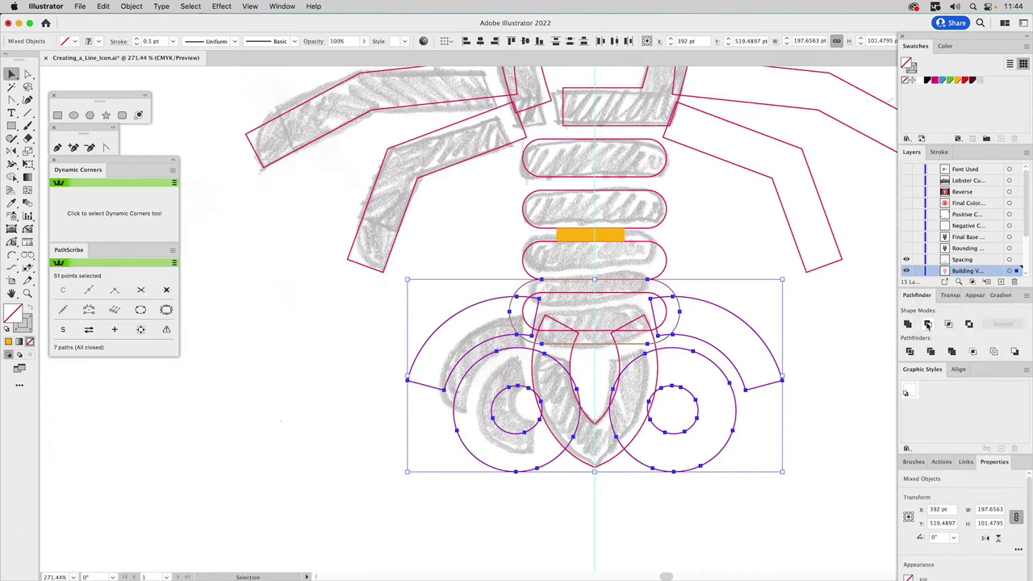
pyautogui.click(927, 324)
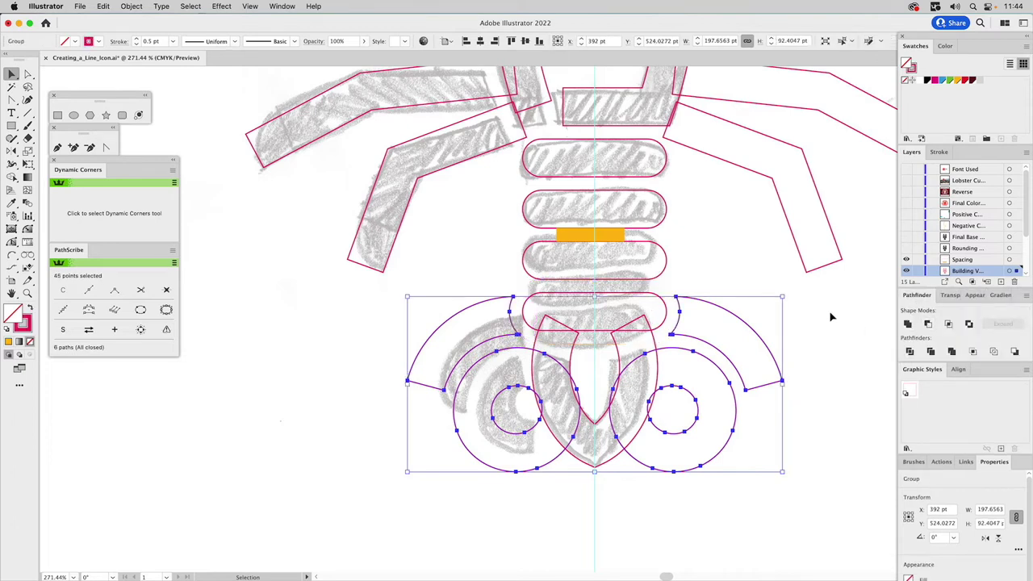
pyautogui.press('super+z')
pyautogui.press('v')
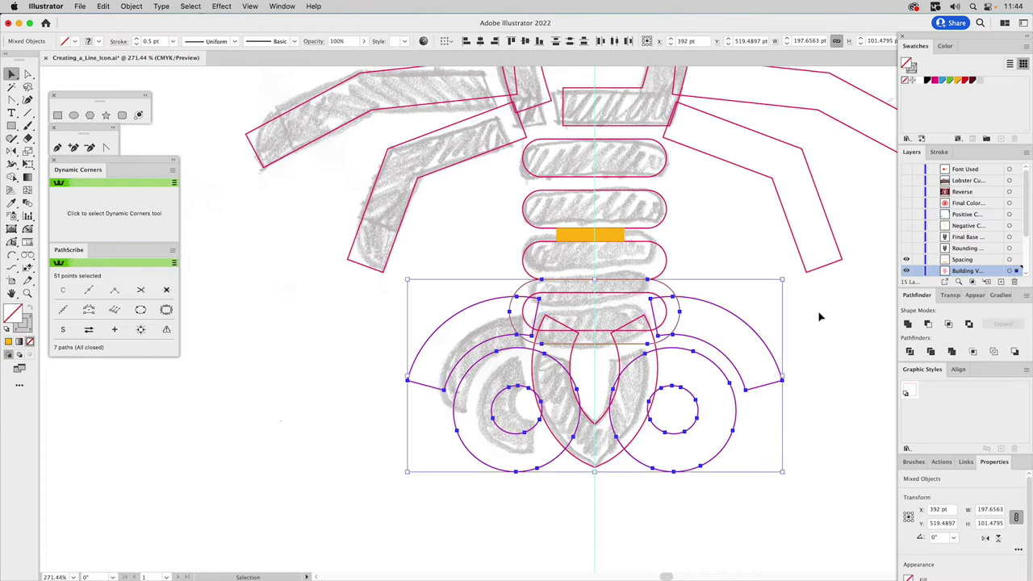
pyautogui.click(927, 323)
pyautogui.click(732, 279)
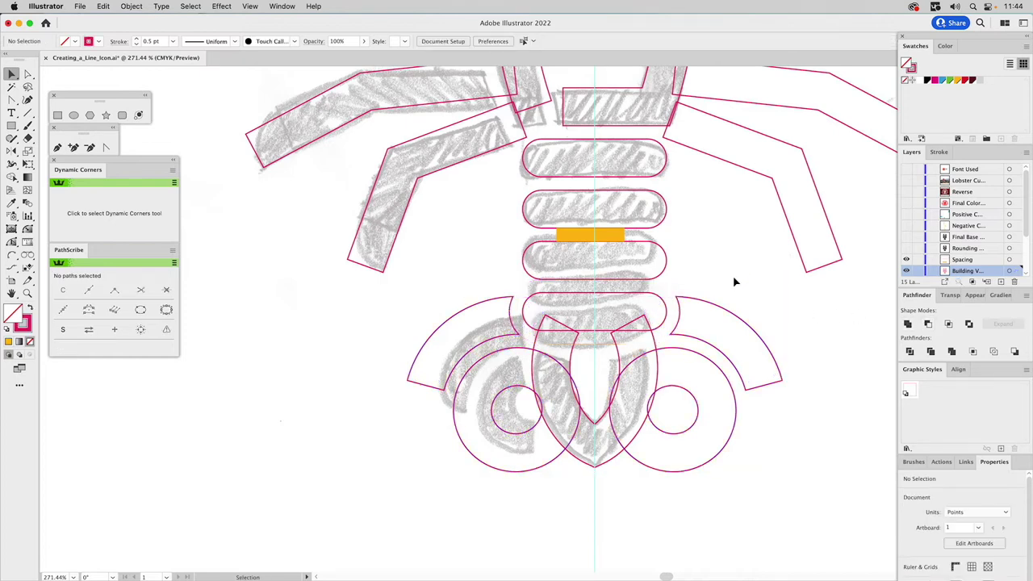
pyautogui.click(654, 342)
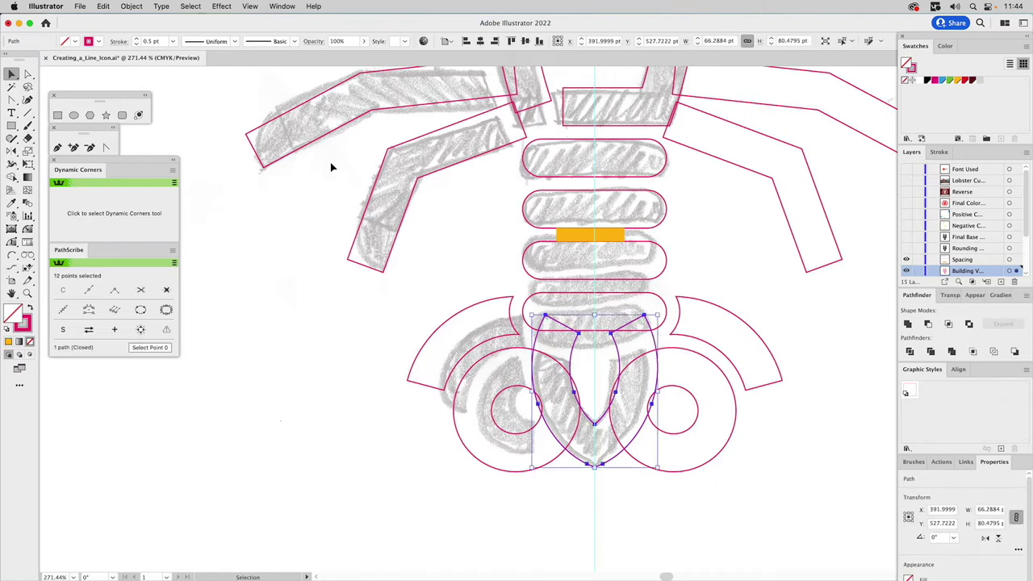
# Step: Add an orange-stroked 7 pt offset outline around the central shield piece
pyautogui.click(132, 6)
pyautogui.moveTo(130, 276)
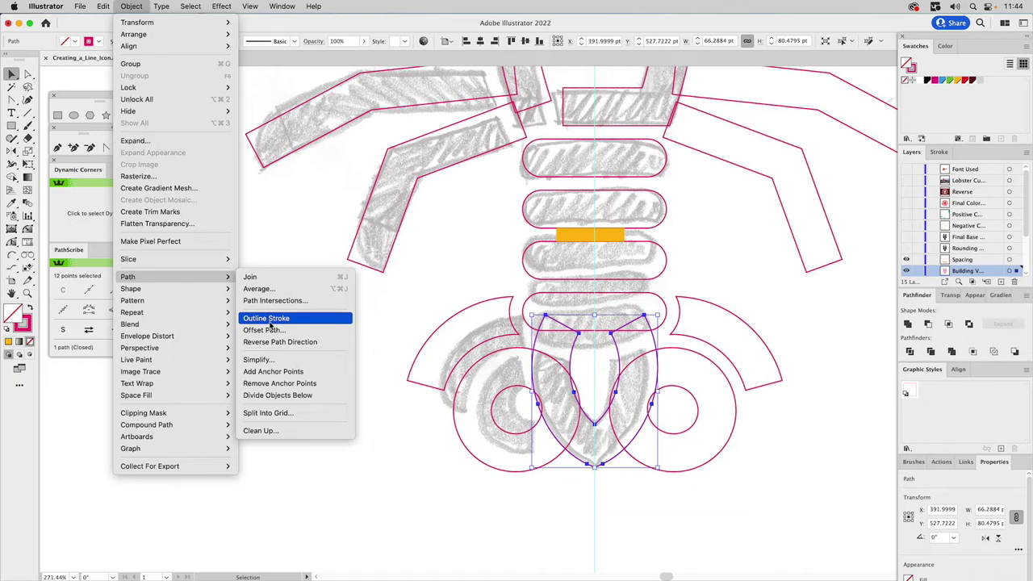
pyautogui.click(265, 330)
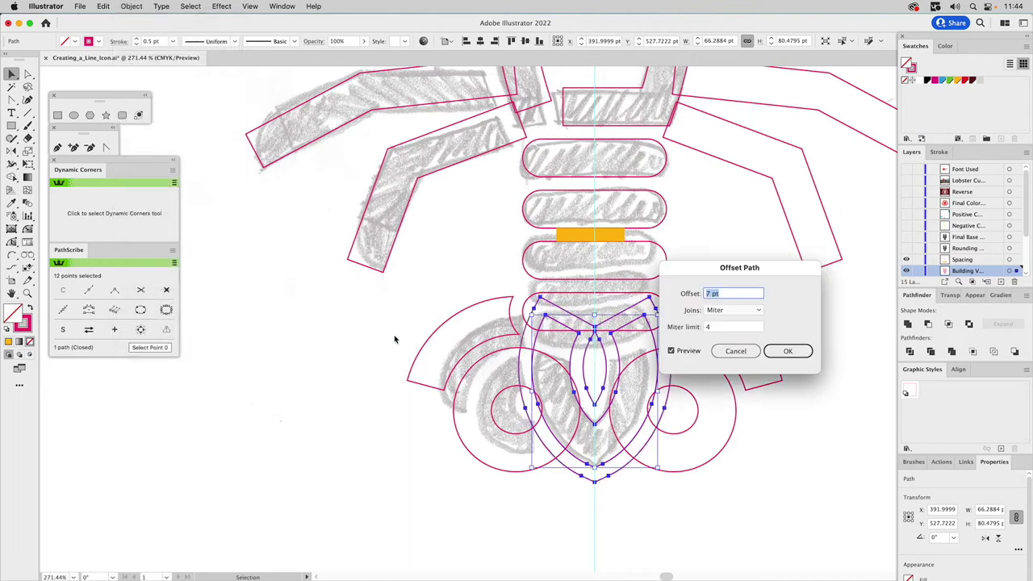
pyautogui.click(779, 350)
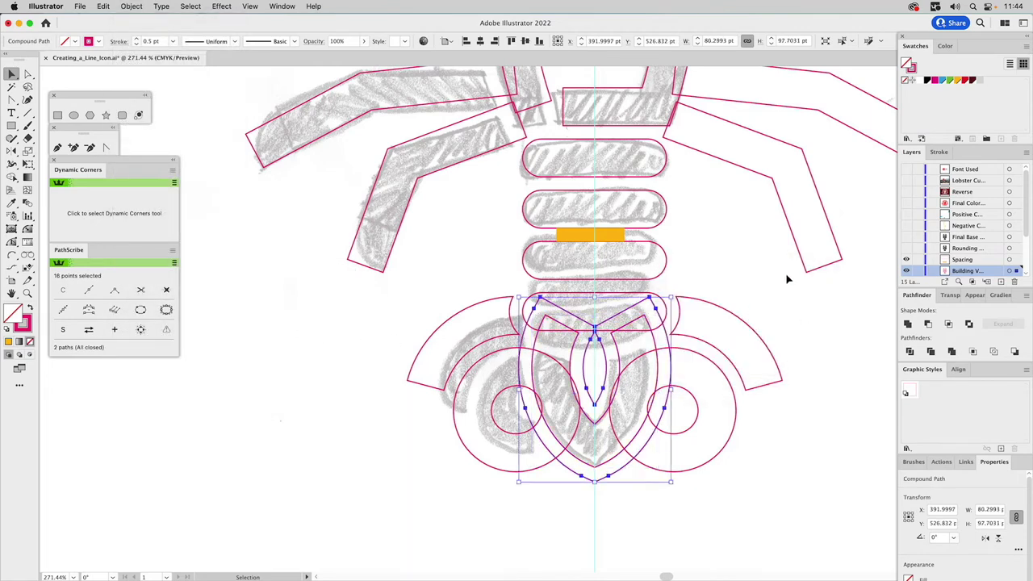
pyautogui.click(940, 80)
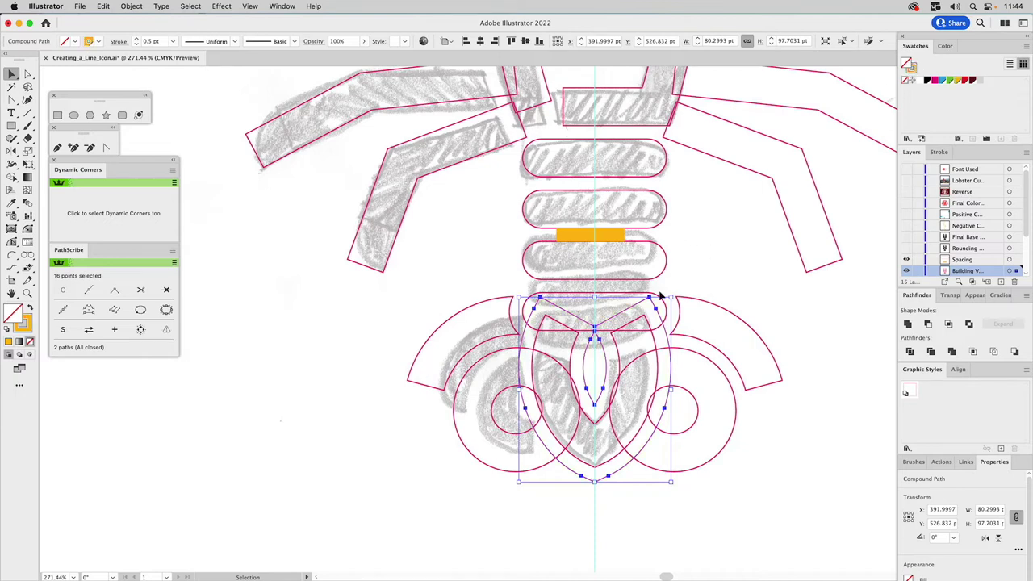
pyautogui.click(688, 355)
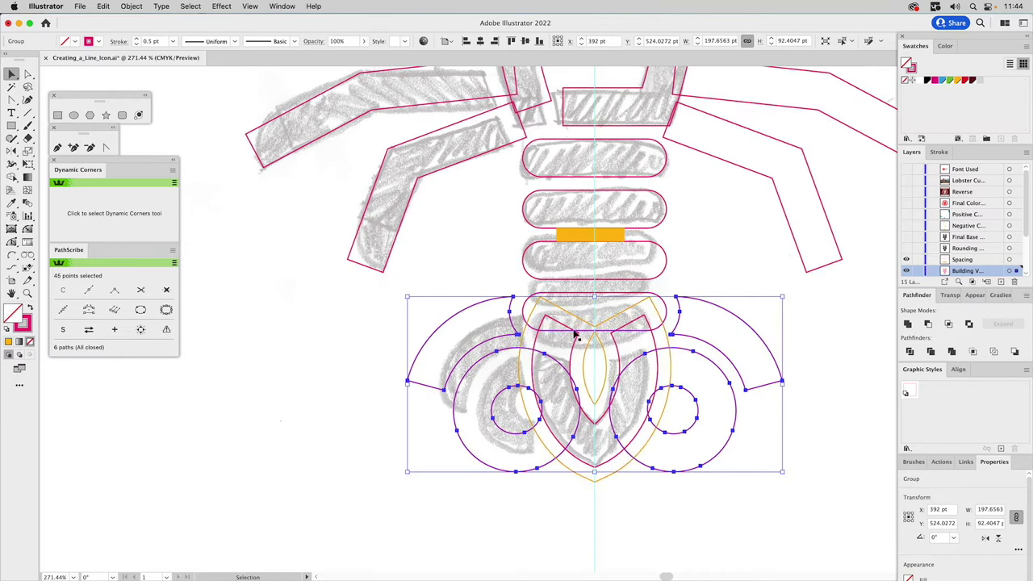
# Step: Try subtracting the shield outline from the tail-fan shapes, then undo it
pyautogui.click(977, 295)
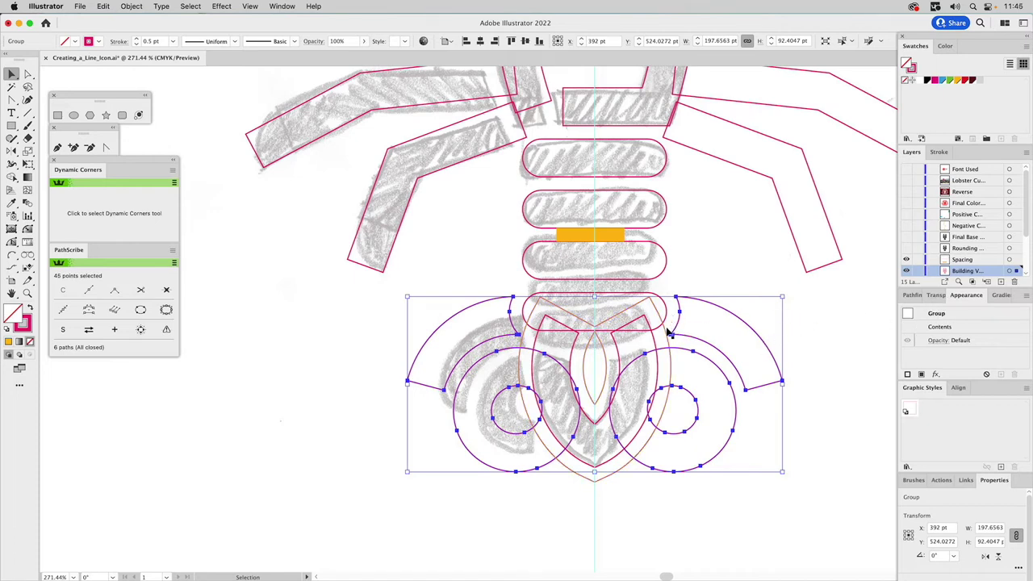
pyautogui.click(669, 332)
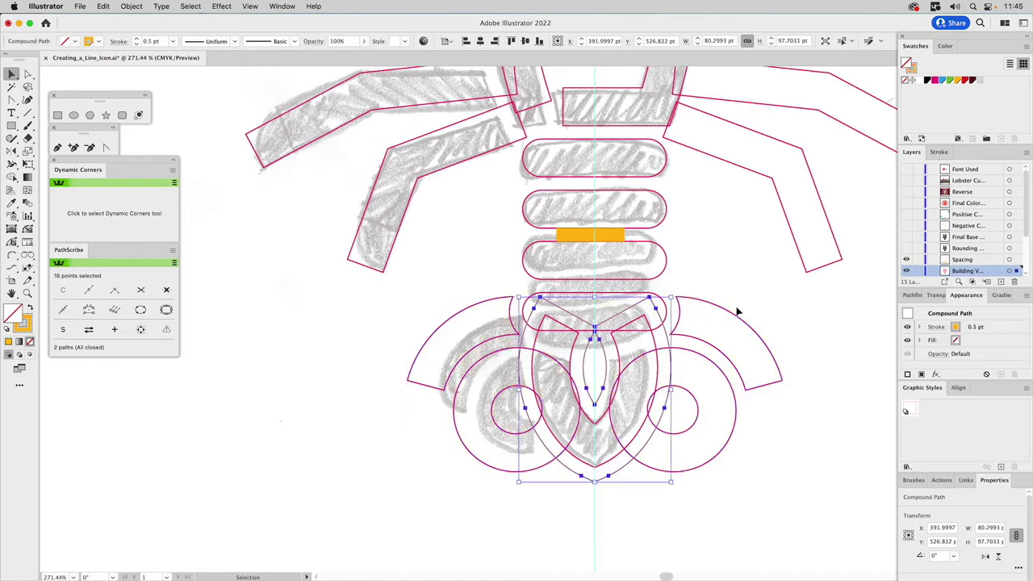
pyautogui.keyDown('shift'); pyautogui.click(687, 395); pyautogui.keyUp('shift')
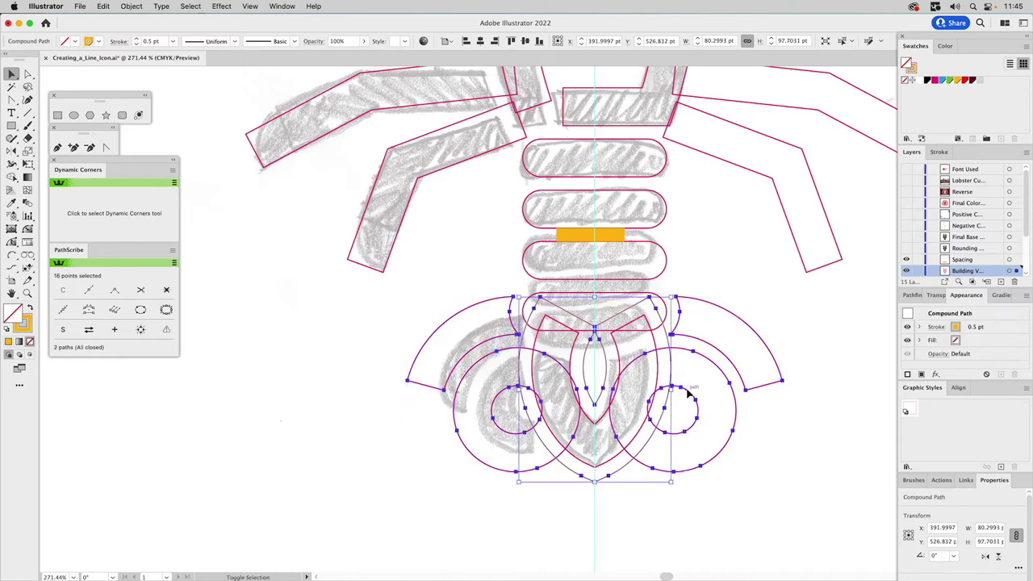
pyautogui.click(917, 295)
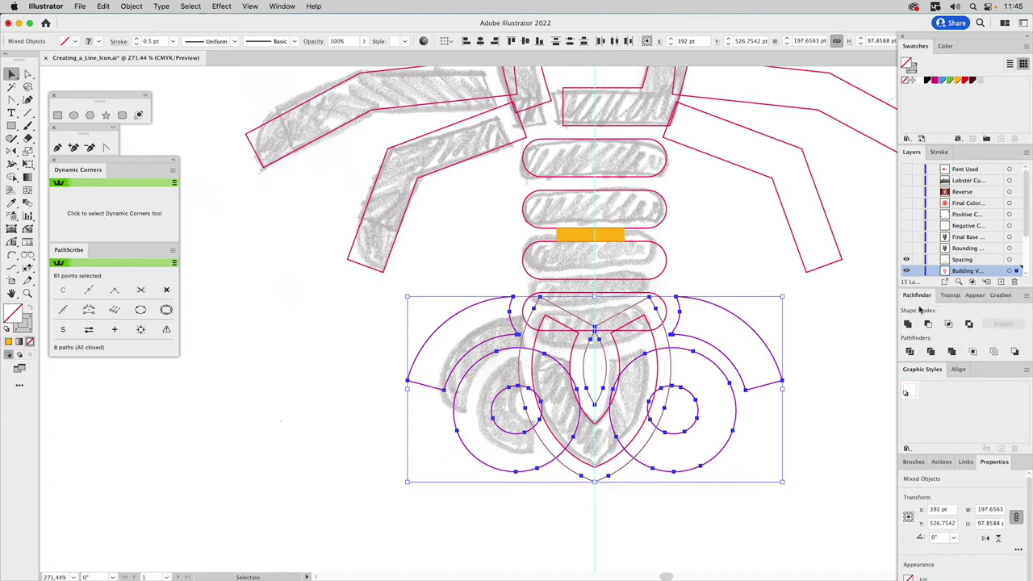
pyautogui.click(928, 323)
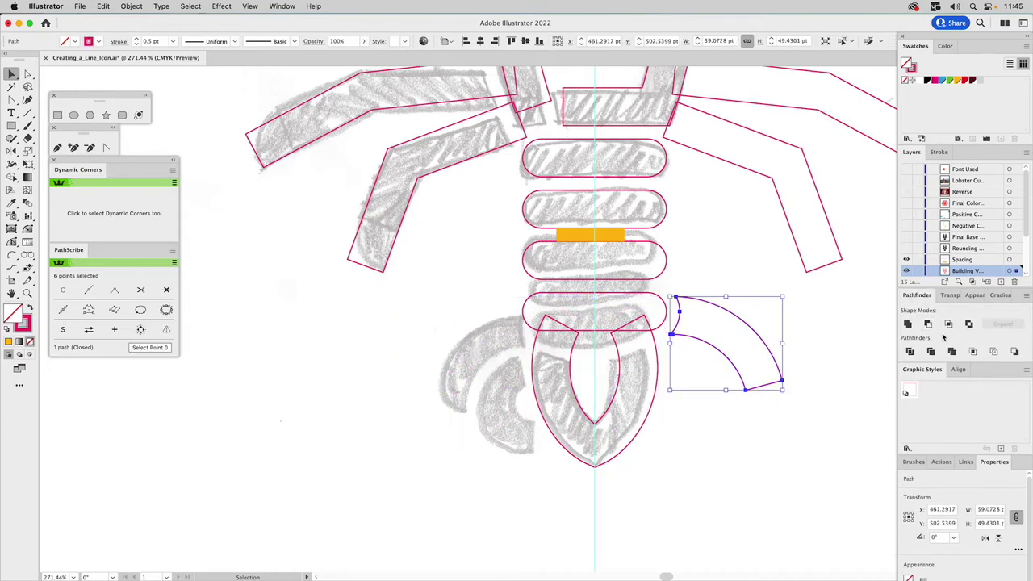
pyautogui.press('a')
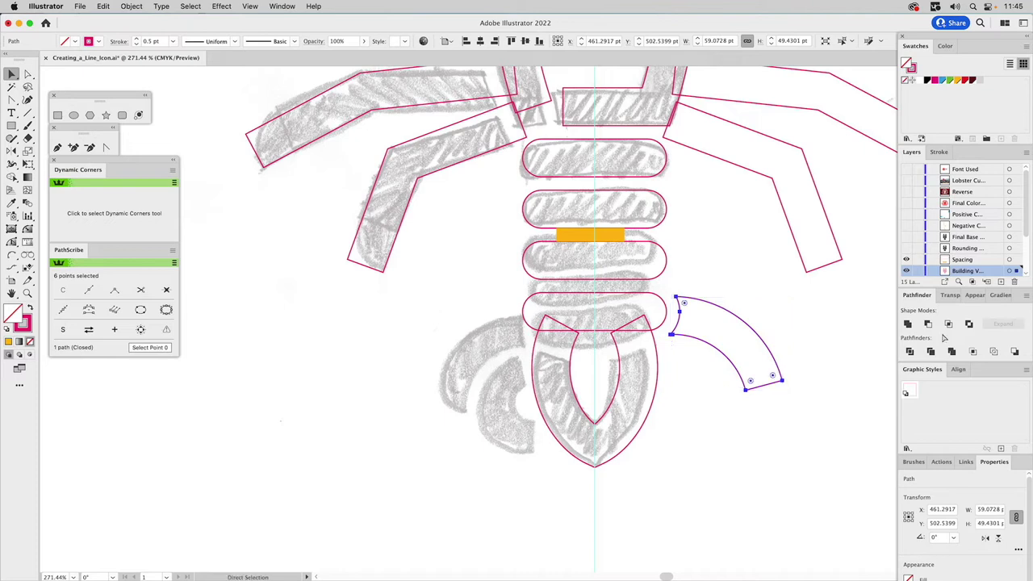
pyautogui.press('super+z')
pyautogui.press('v')
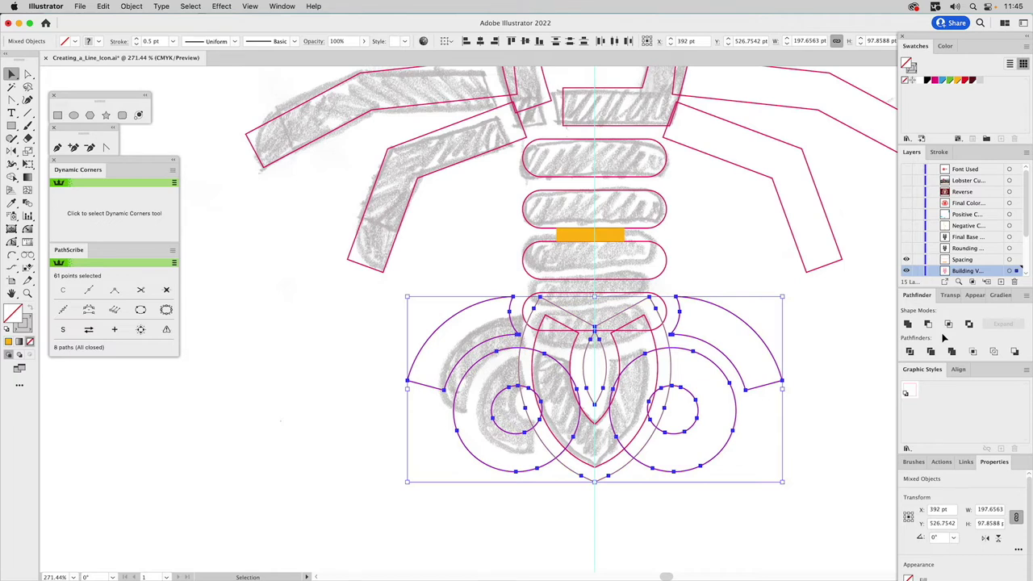
pyautogui.click(713, 326)
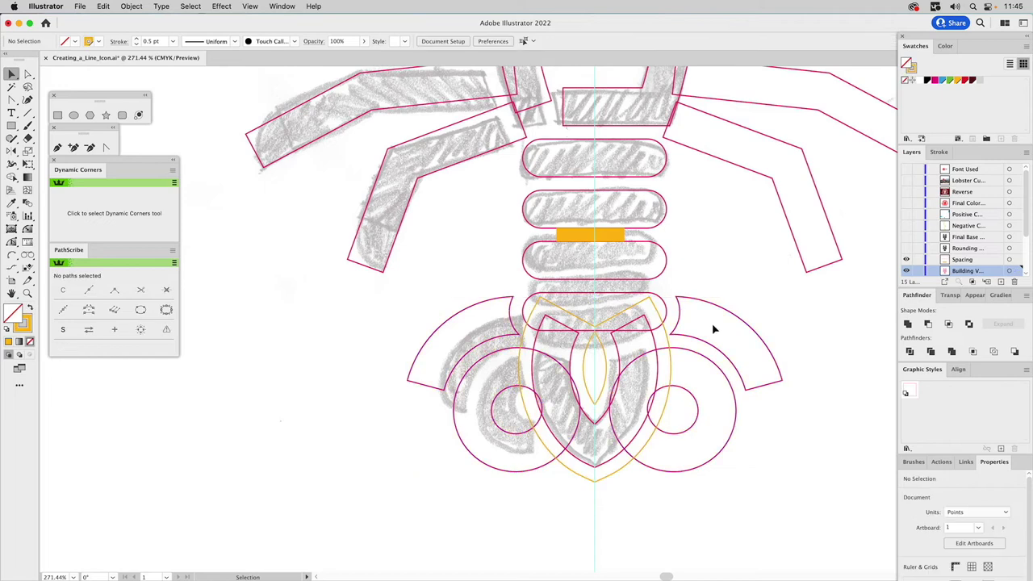
# Step: Make the tail-fan group a compound path and cut the orange shield outline from it
pyautogui.click(699, 368)
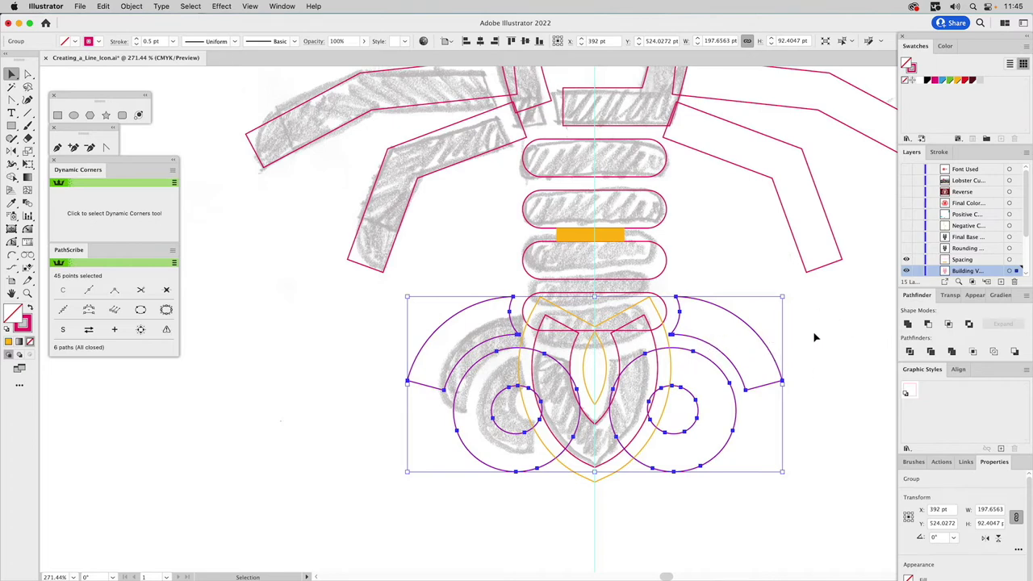
pyautogui.click(973, 295)
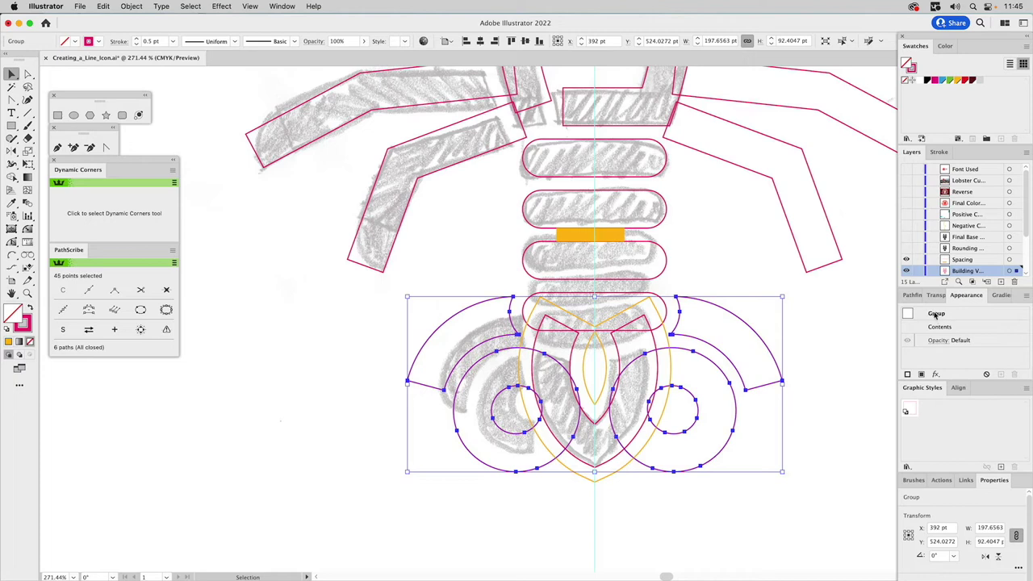
pyautogui.press('super+8')
pyautogui.keyDown('shift'); pyautogui.click(673, 345); pyautogui.keyUp('shift')
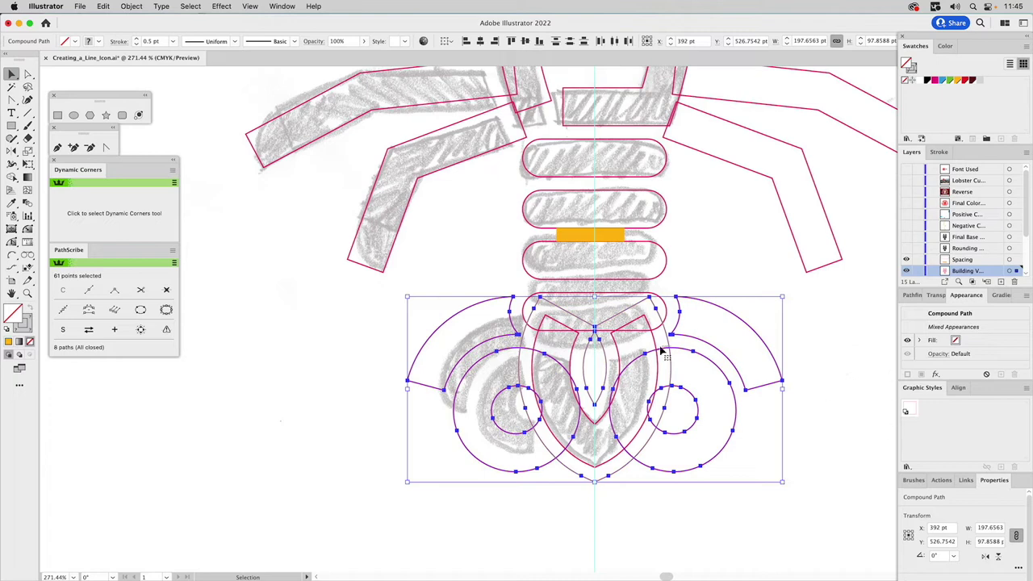
pyautogui.click(912, 296)
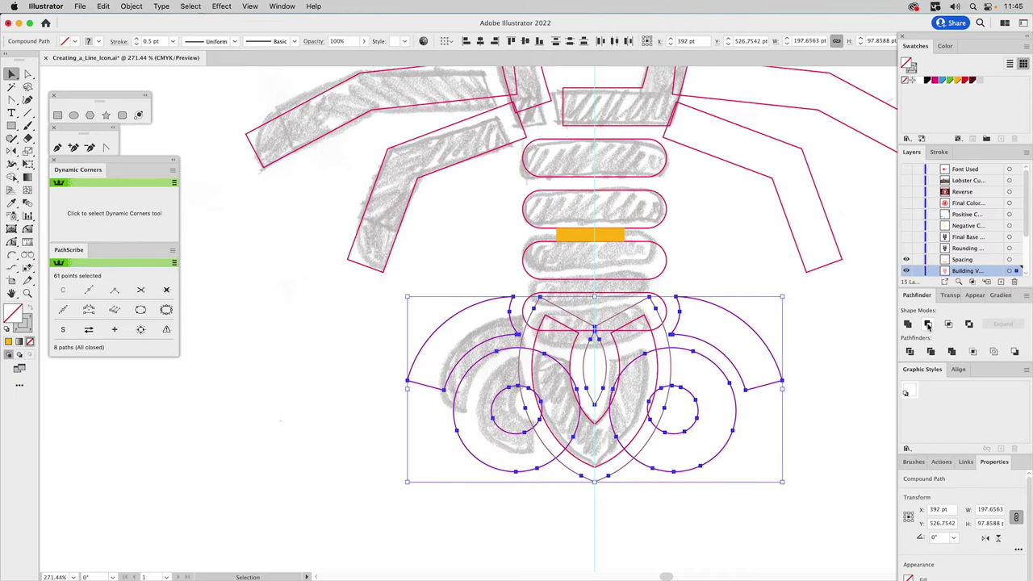
pyautogui.click(927, 324)
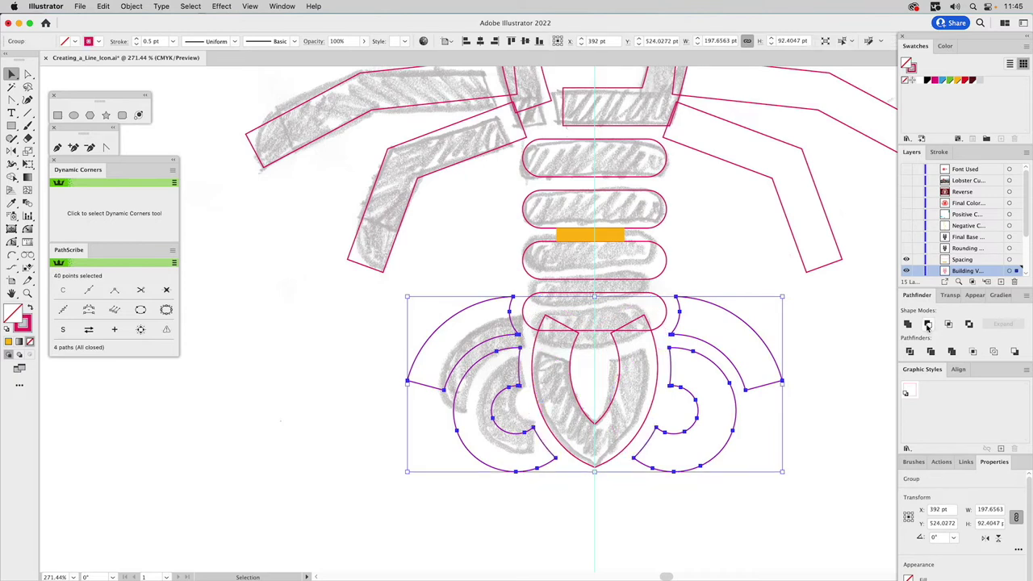
pyautogui.click(974, 295)
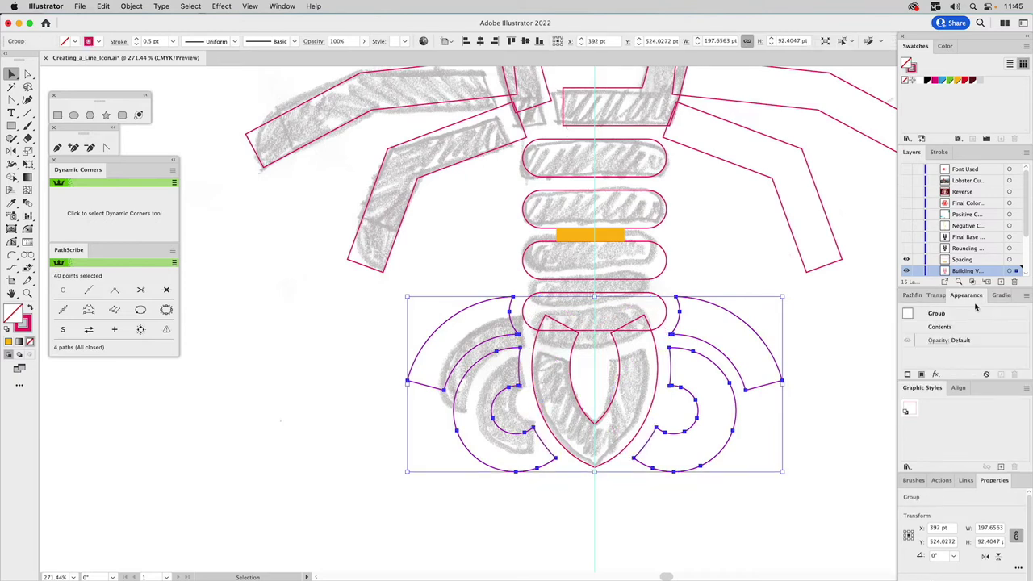
pyautogui.doubleClick(937, 321)
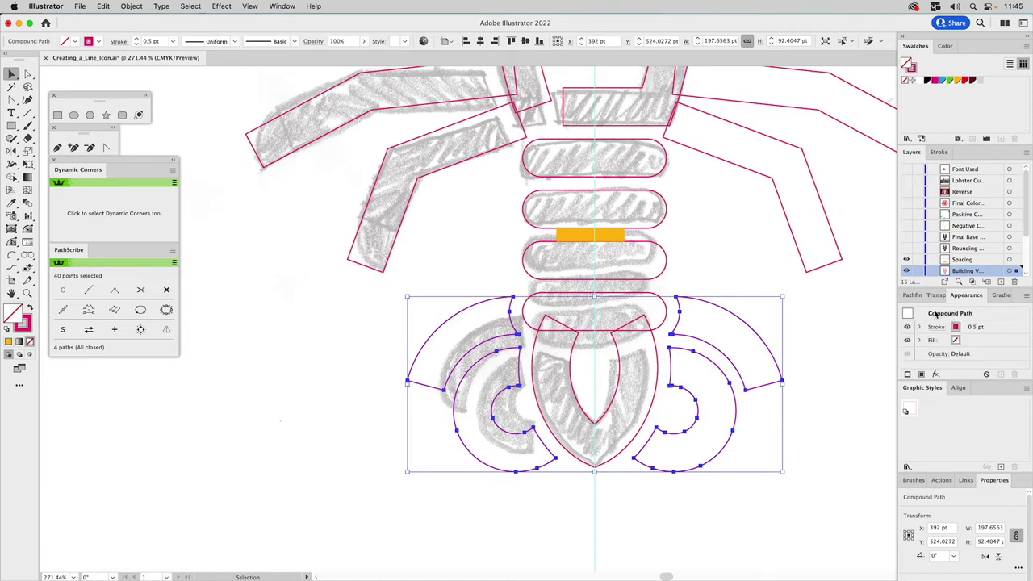
pyautogui.click(721, 265)
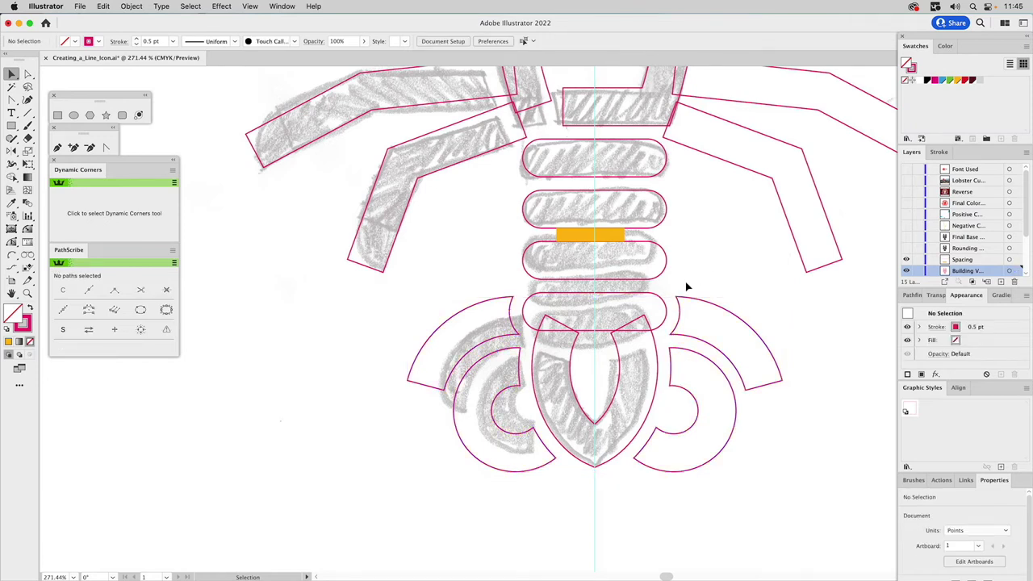
pyautogui.click(658, 299)
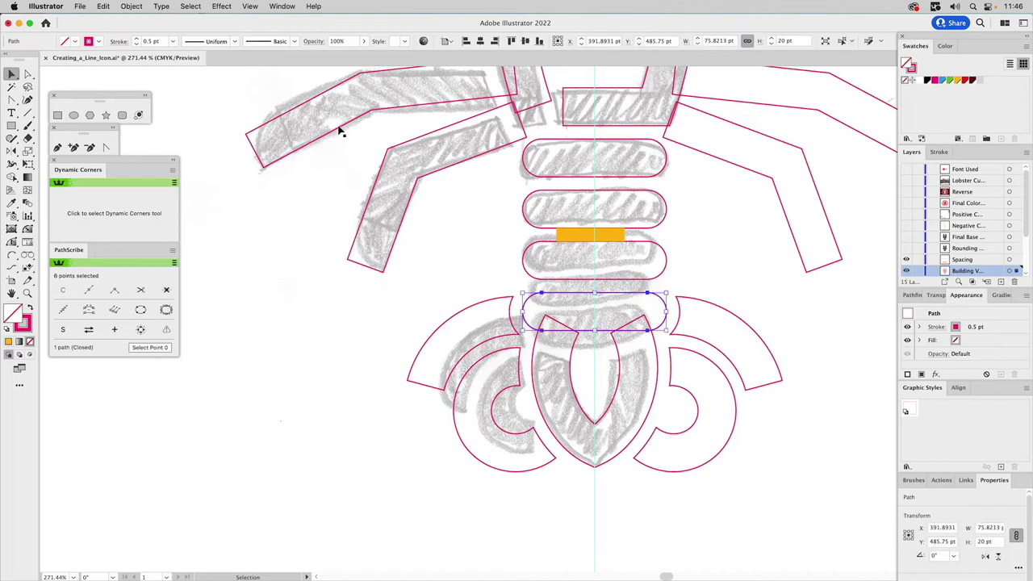
# Step: Create an enlarged Offset Path outline around the bottom rounded tail segment
pyautogui.click(130, 6)
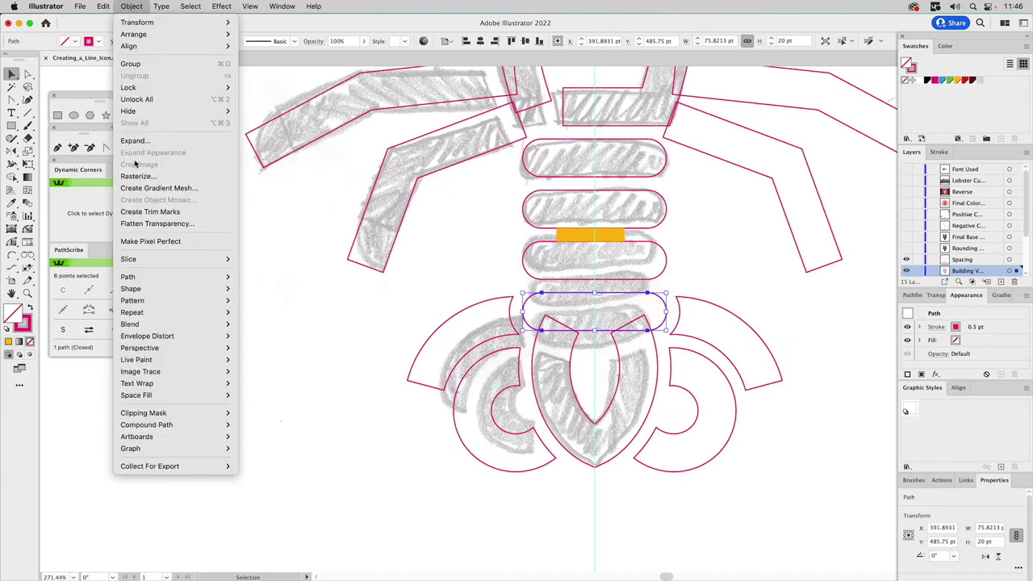
pyautogui.moveTo(151, 277)
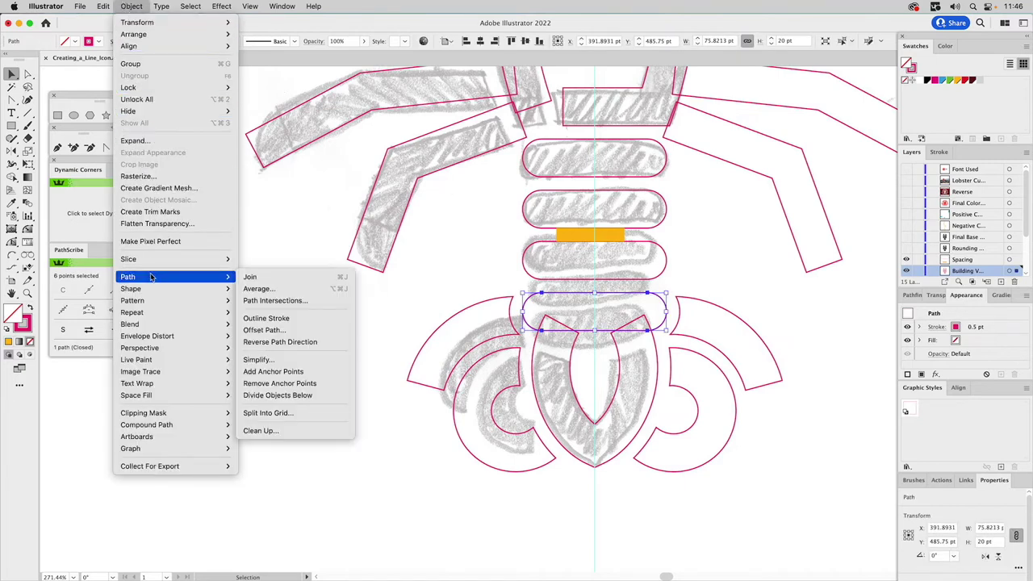
pyautogui.click(291, 330)
pyautogui.click(793, 357)
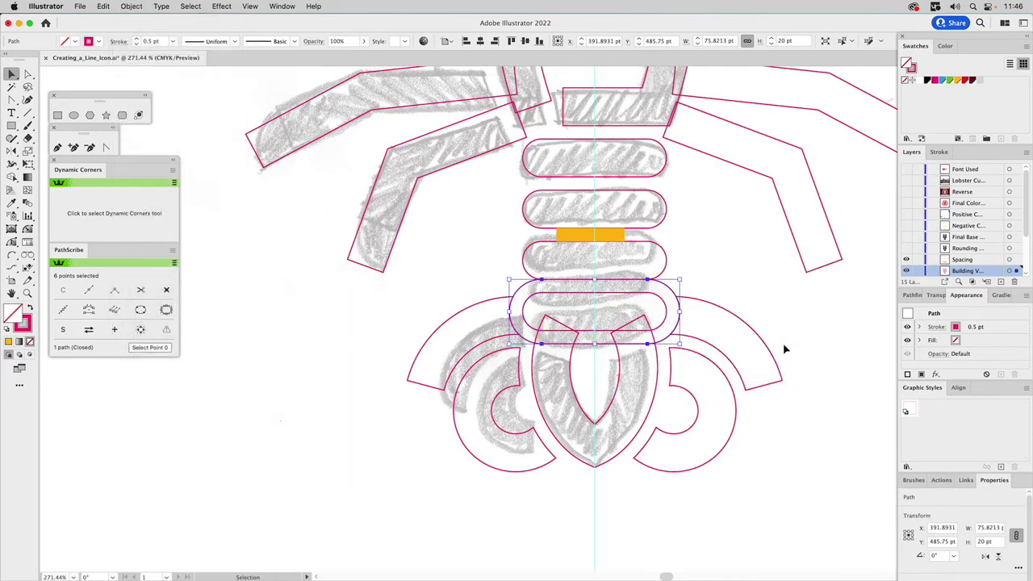
# Step: Subtract the offset outline from the tail shield with Pathfinder Minus Front
pyautogui.keyDown('shift'); pyautogui.click(659, 368); pyautogui.keyUp('shift')
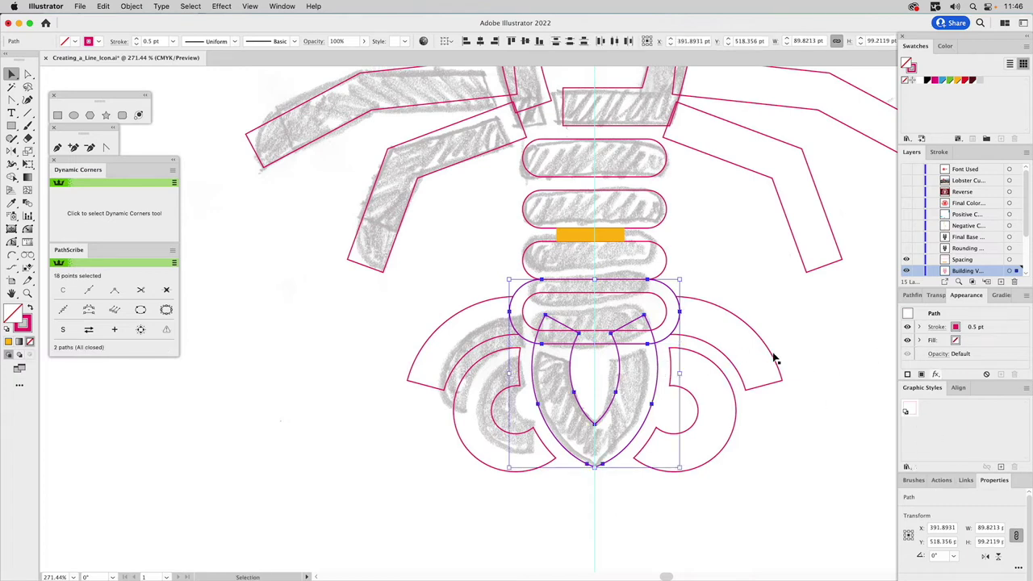
pyautogui.click(912, 296)
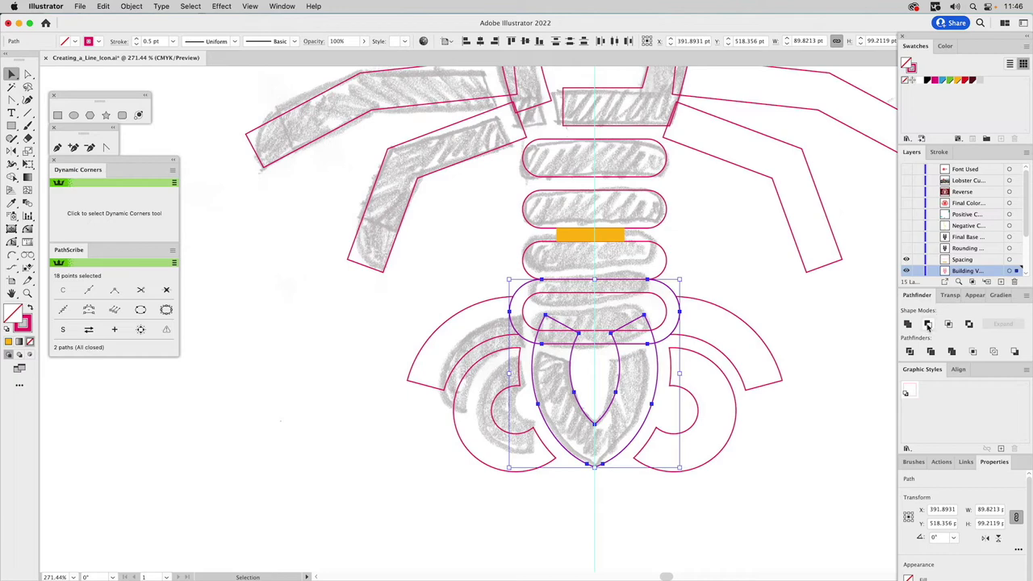
pyautogui.click(927, 324)
pyautogui.click(748, 257)
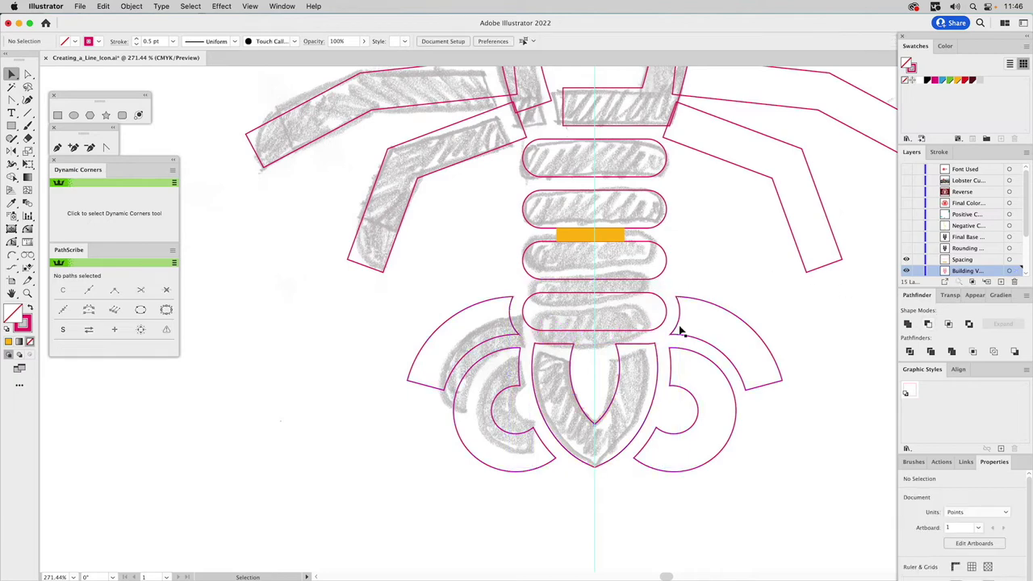
# Step: Zoom in on the head top and select the left antenna's corner anchor there
pyautogui.moveTo(564, 202); pyautogui.dragTo(548, 492)
pyautogui.moveTo(513, 230)
pyautogui.mouseDown()
pyautogui.moveTo(532, 406)
pyautogui.moveTo(509, 232)
pyautogui.mouseUp()
pyautogui.click(27, 293)
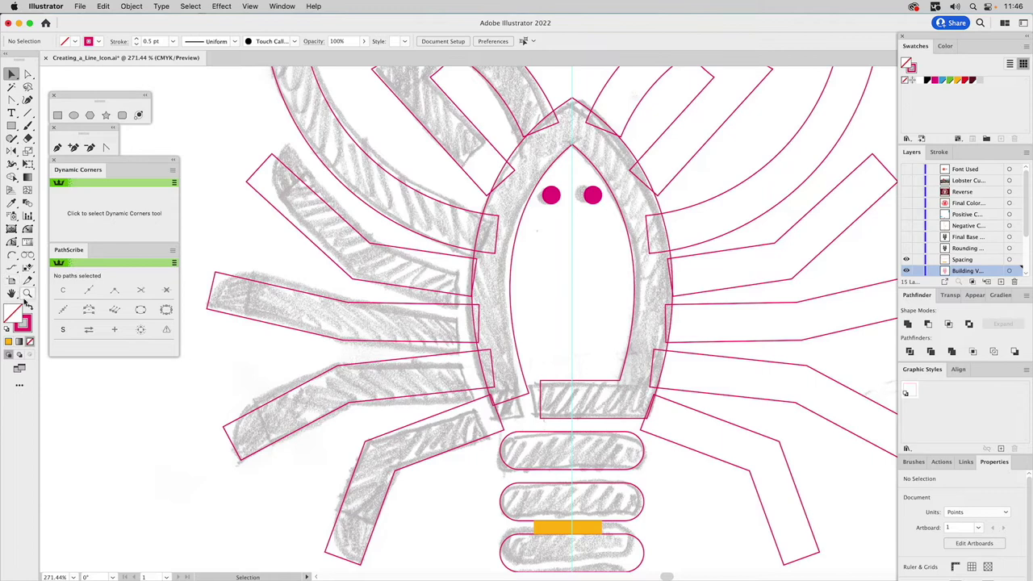
pyautogui.keyDown('alt'); pyautogui.click(482, 320); pyautogui.keyUp('alt')
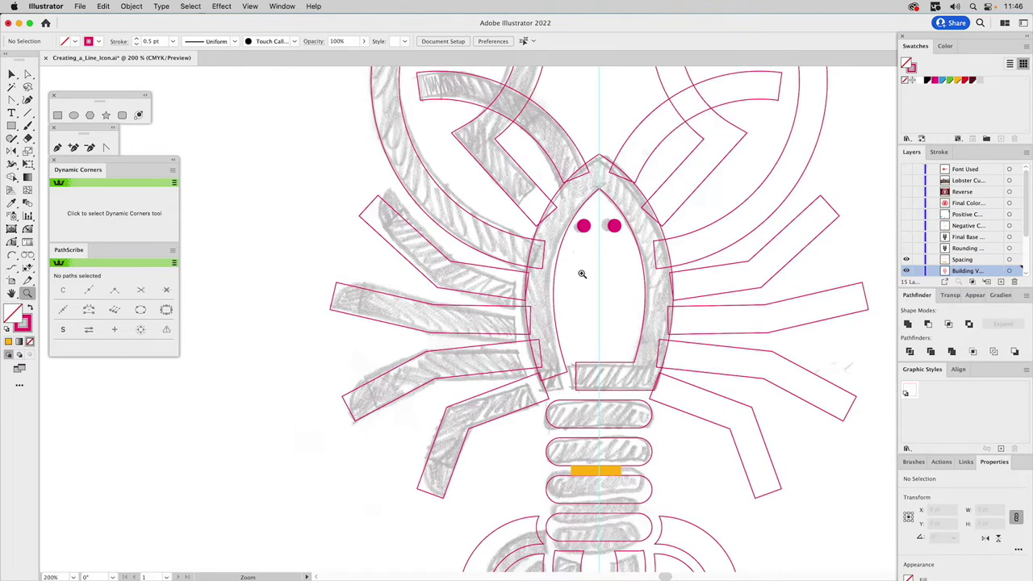
pyautogui.scroll(3, 574, 300)
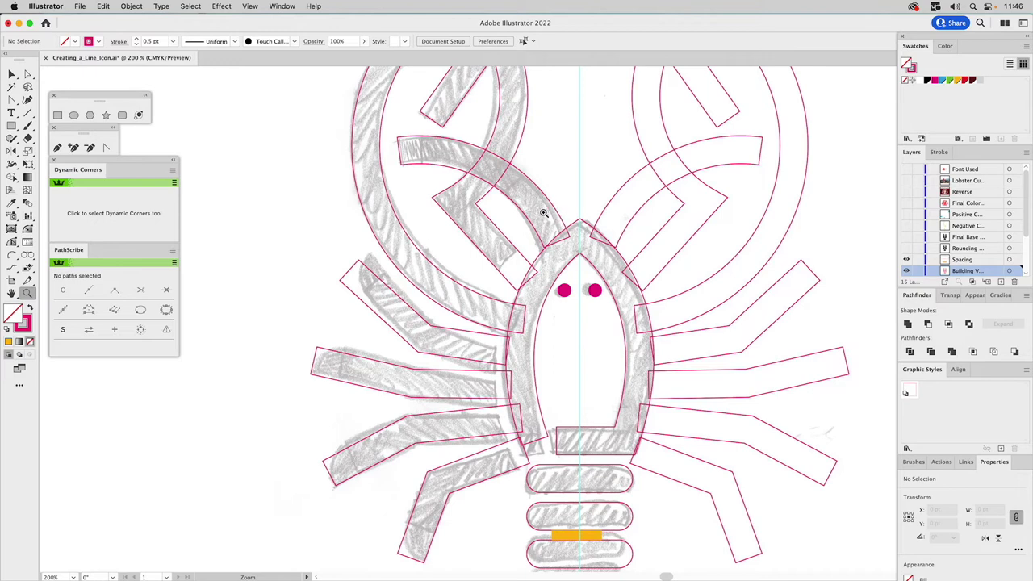
pyautogui.click(568, 273)
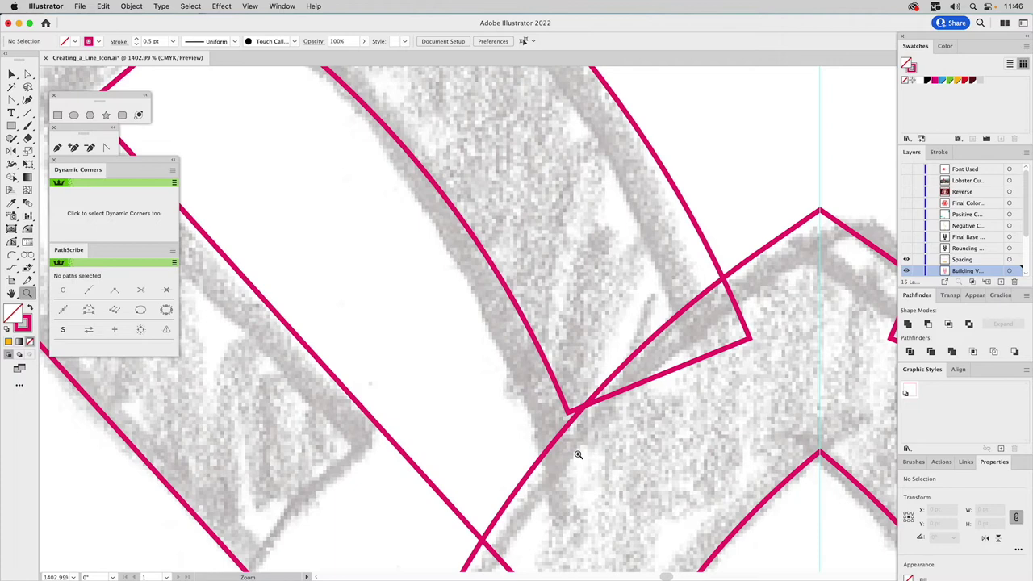
pyautogui.keyDown('alt'); pyautogui.click(590, 422); pyautogui.keyUp('alt')
pyautogui.keyDown('alt'); pyautogui.click(558, 355); pyautogui.keyUp('alt')
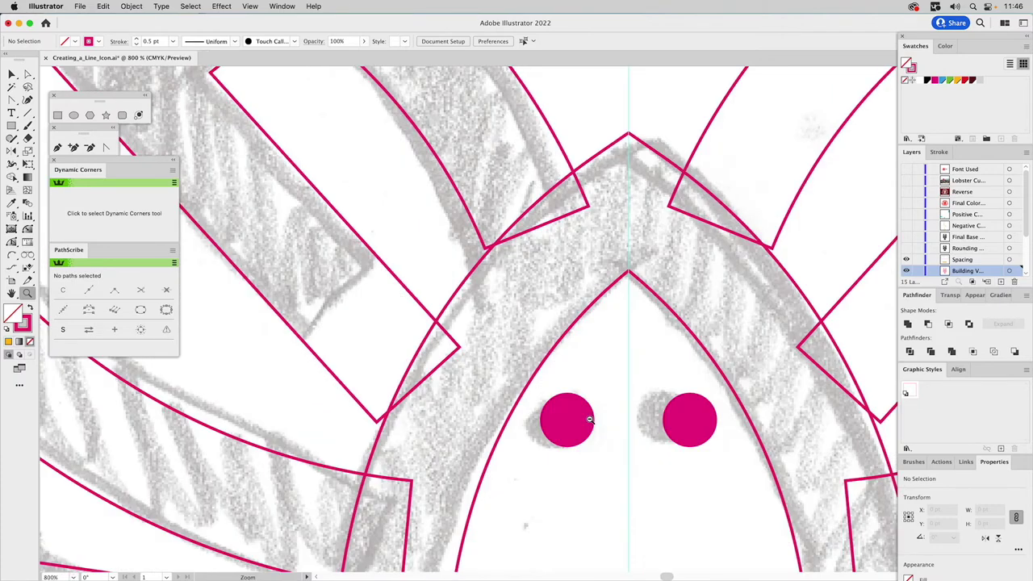
pyautogui.keyDown('alt'); pyautogui.click(557, 323); pyautogui.keyUp('alt')
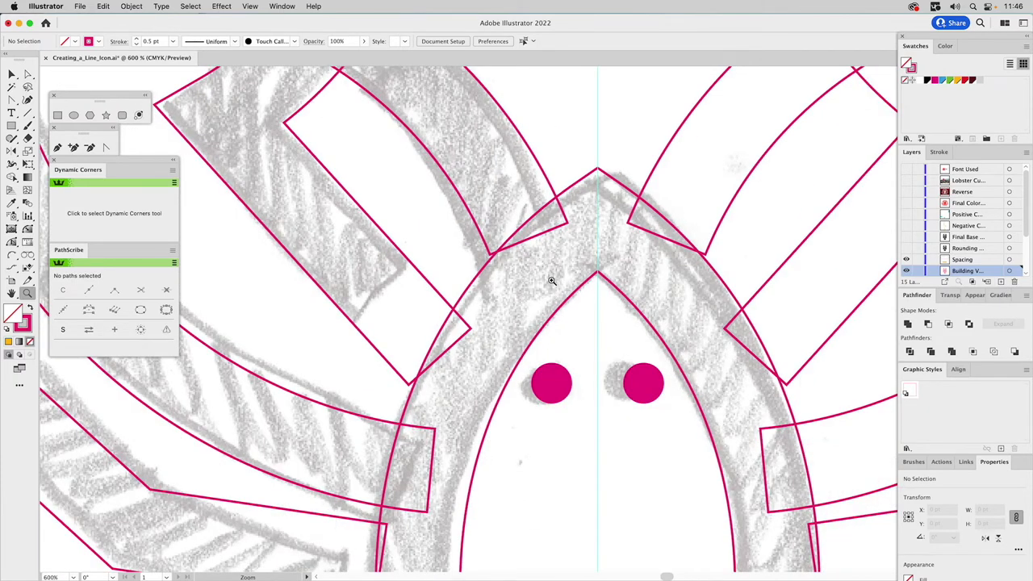
pyautogui.press('a')
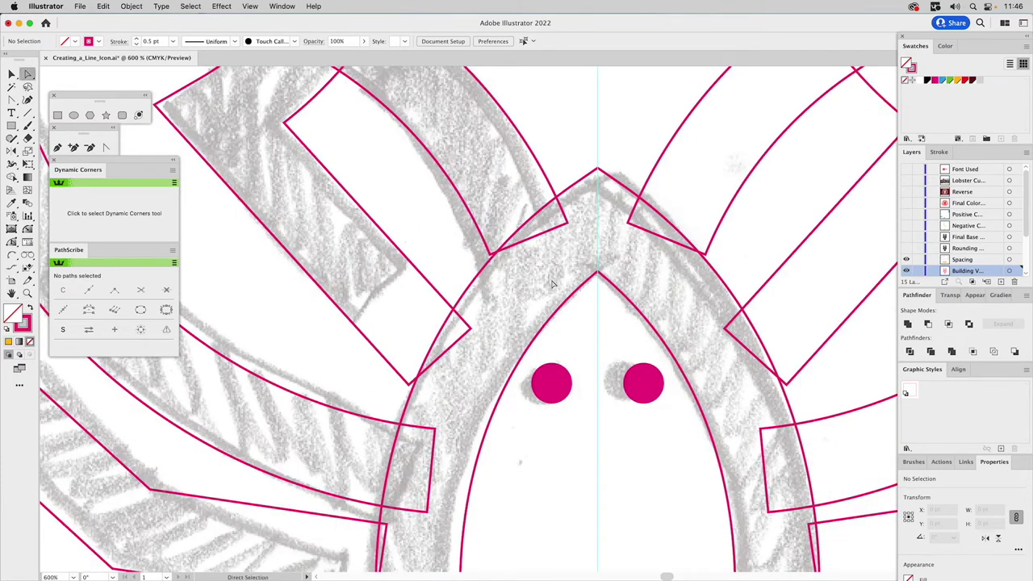
pyautogui.click(569, 226)
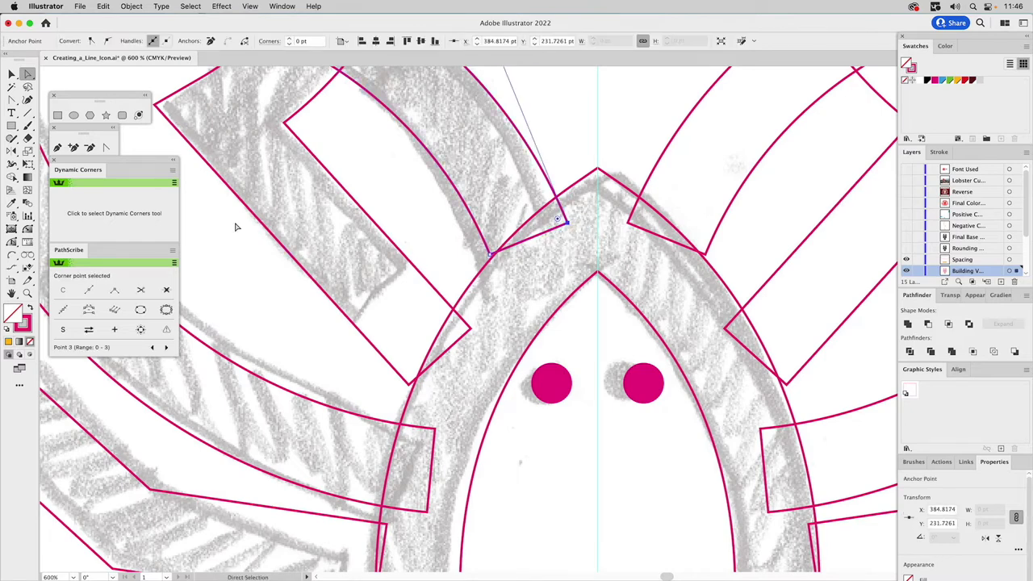
# Step: Cut the left antenna path with Scissors at both ends of the short diagonal segment, and delete it
pyautogui.moveTo(27, 138); pyautogui.dragTo(53, 153)
pyautogui.click(489, 253)
pyautogui.click(568, 222)
pyautogui.press('a')
pyautogui.click(547, 233)
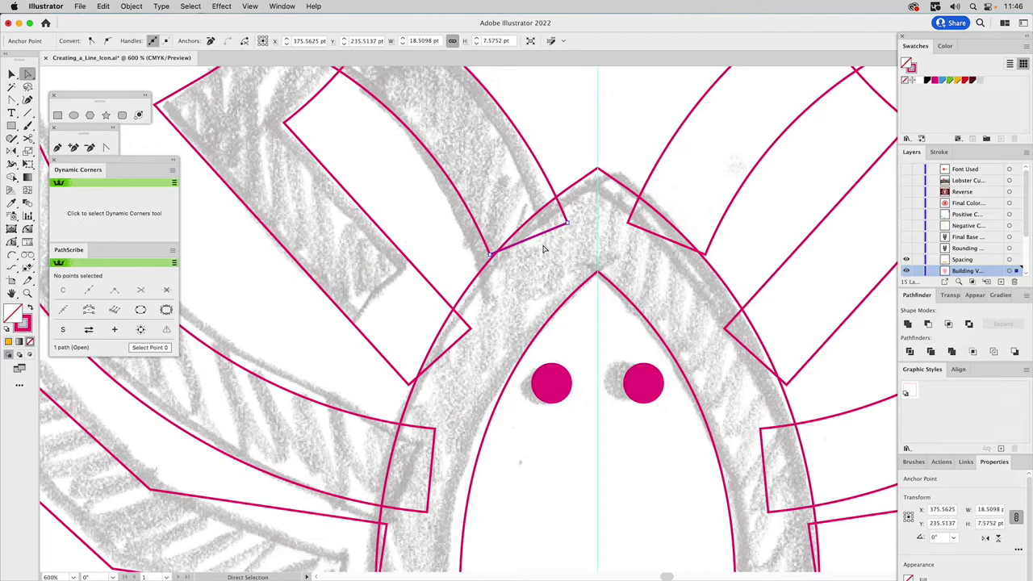
pyautogui.press('Delete')
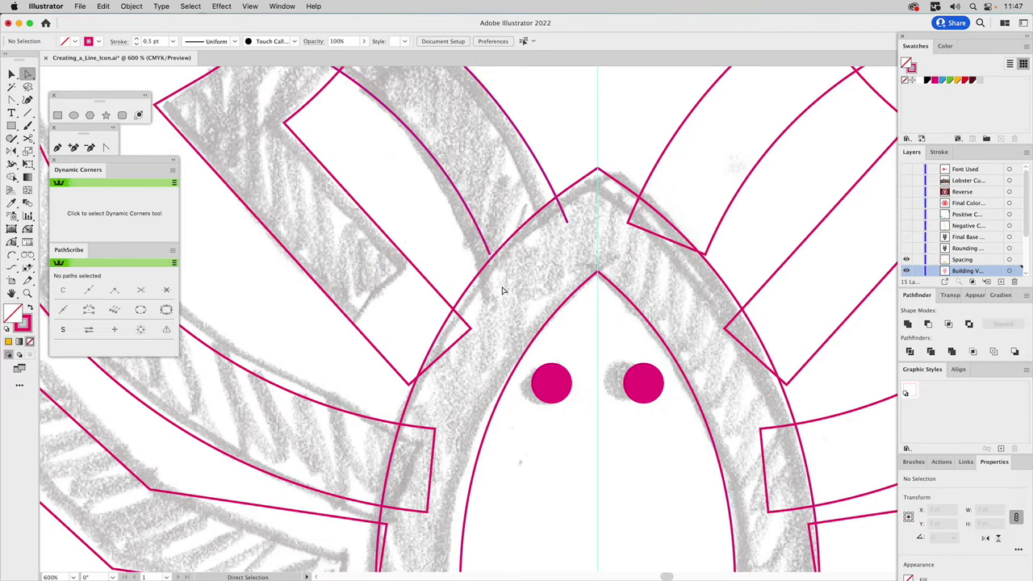
pyautogui.click(11, 242)
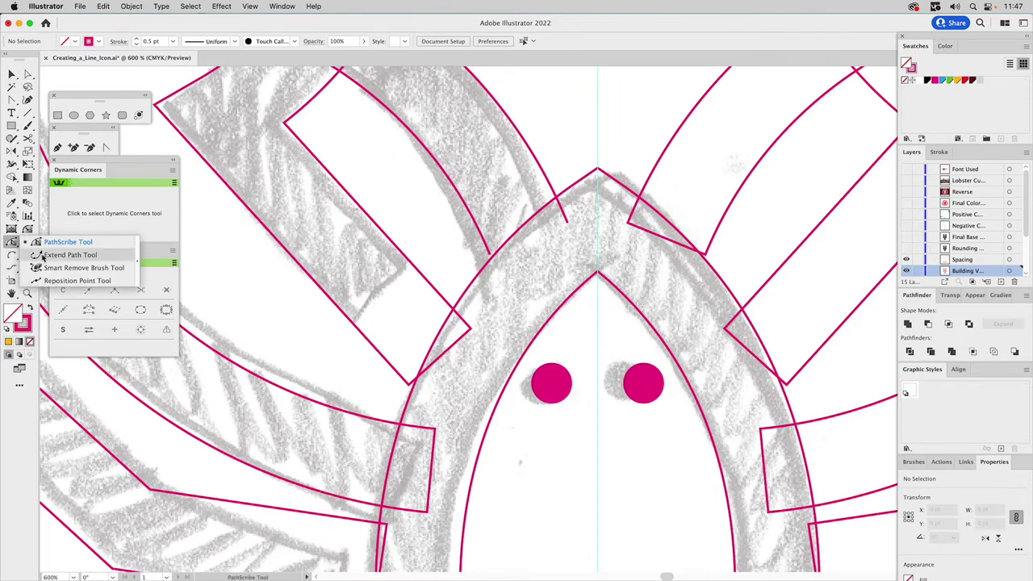
# Step: Extend the cut left antenna end down the head and close the band with a straight segment
pyautogui.click(49, 255)
pyautogui.moveTo(492, 258); pyautogui.dragTo(494, 282)
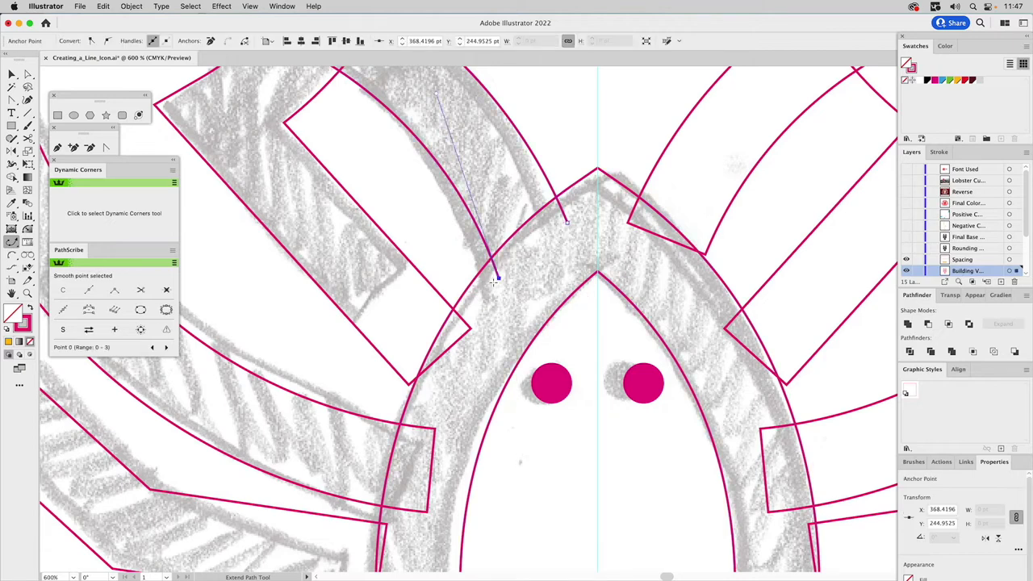
pyautogui.click(57, 147)
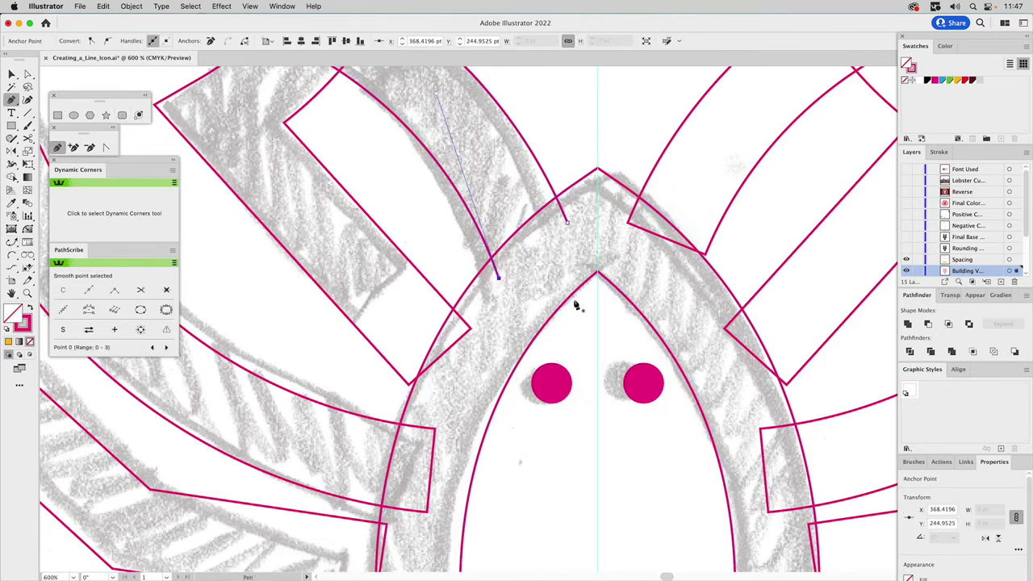
pyautogui.click(567, 224)
pyautogui.press('super+shift+a')
pyautogui.press('v')
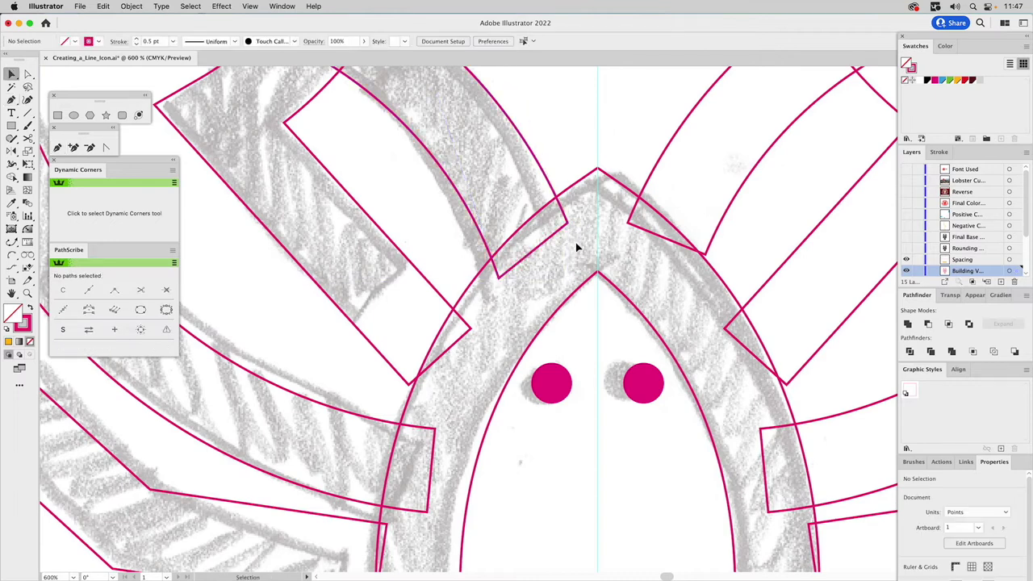
# Step: Delete the right antenna band and replace it with a reflected copy of the left
pyautogui.click(702, 156)
pyautogui.press('Delete')
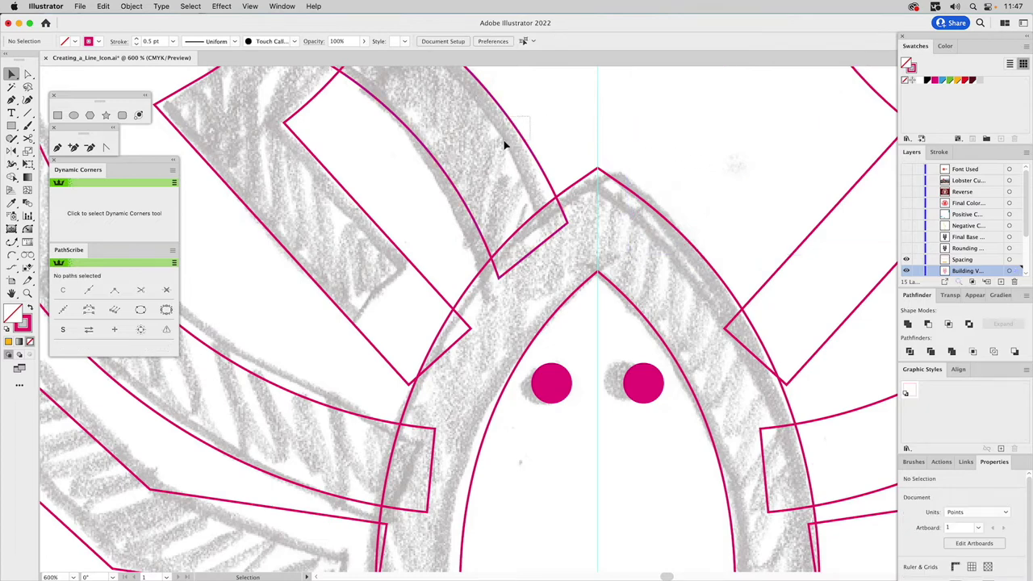
pyautogui.click(508, 145)
pyautogui.click(12, 151)
pyautogui.moveTo(597, 168); pyautogui.dragTo(618, 235)
pyautogui.press('super+shift+a')
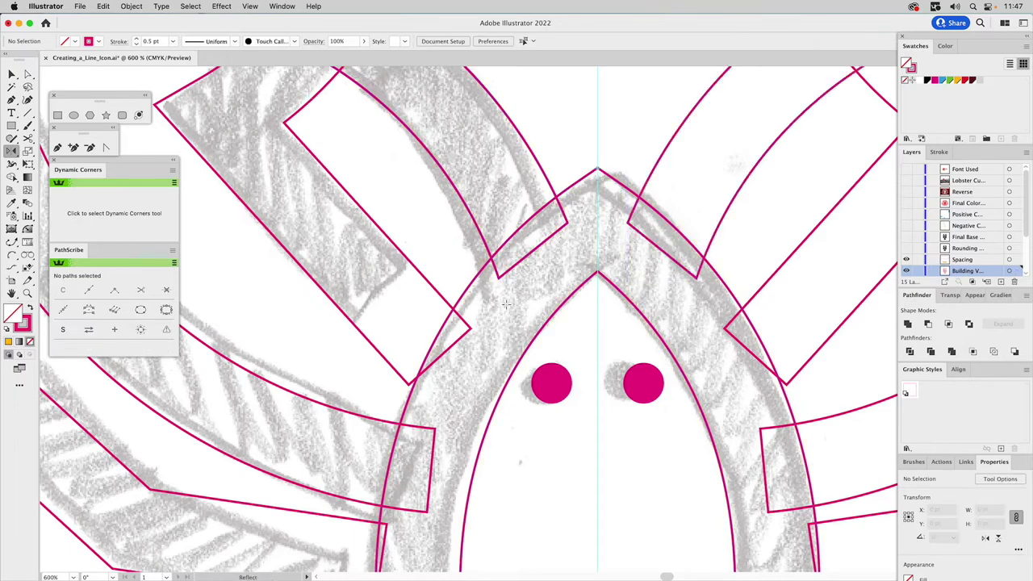
# Step: Zoom out to the whole lobster and check the left-side claws' stroke and fill settings
pyautogui.scroll(-5, 507, 303)
pyautogui.hscroll(-2, 506, 303)
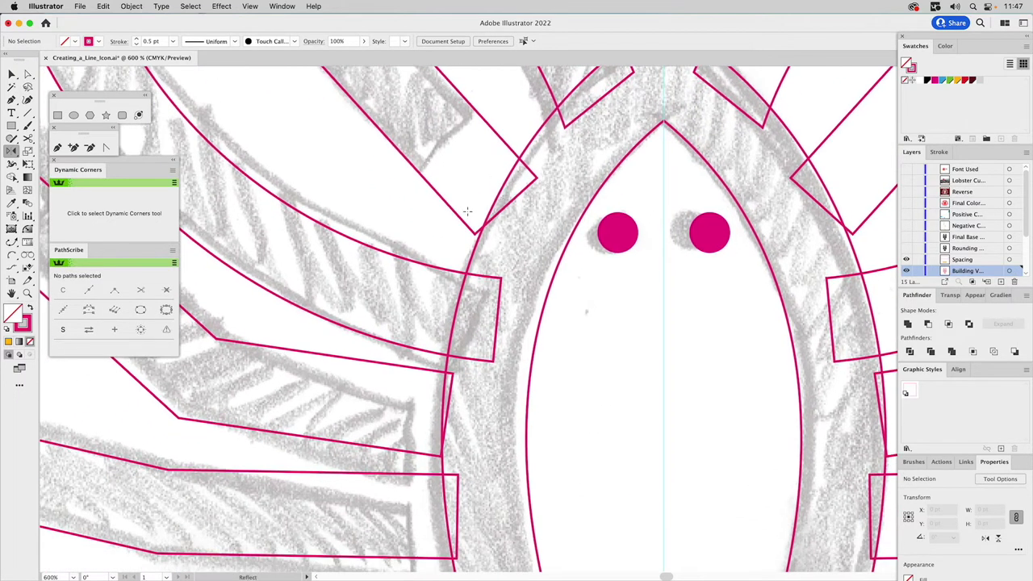
pyautogui.click(27, 293)
pyautogui.keyDown('alt'); pyautogui.click(478, 288); pyautogui.keyUp('alt')
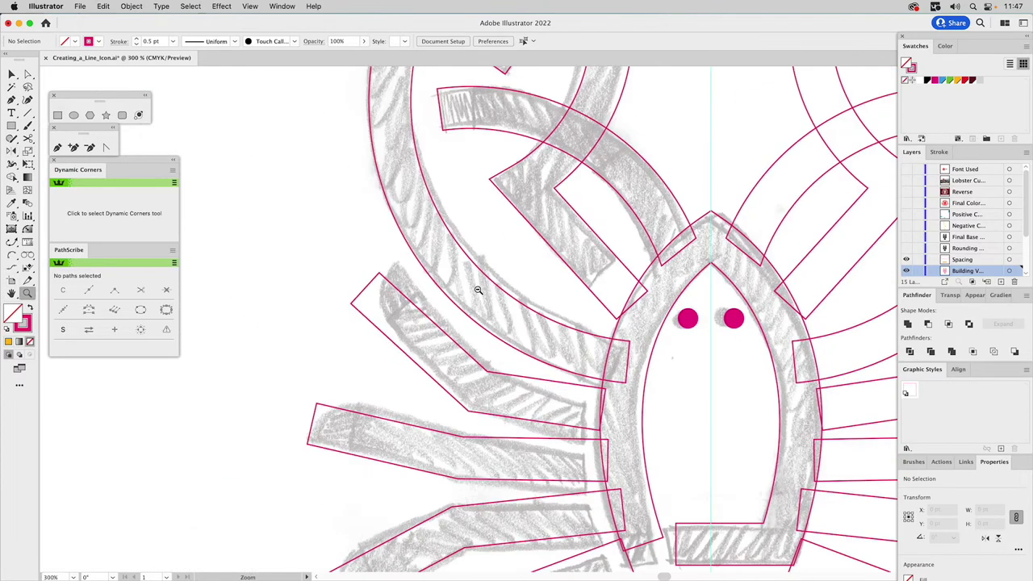
pyautogui.keyDown('alt'); pyautogui.click(480, 290); pyautogui.keyUp('alt')
pyautogui.keyDown('alt'); pyautogui.click(528, 309); pyautogui.keyUp('alt')
pyautogui.hscroll(1, 581, 315)
pyautogui.scroll(-1, 572, 234)
pyautogui.press('v')
pyautogui.click(503, 435)
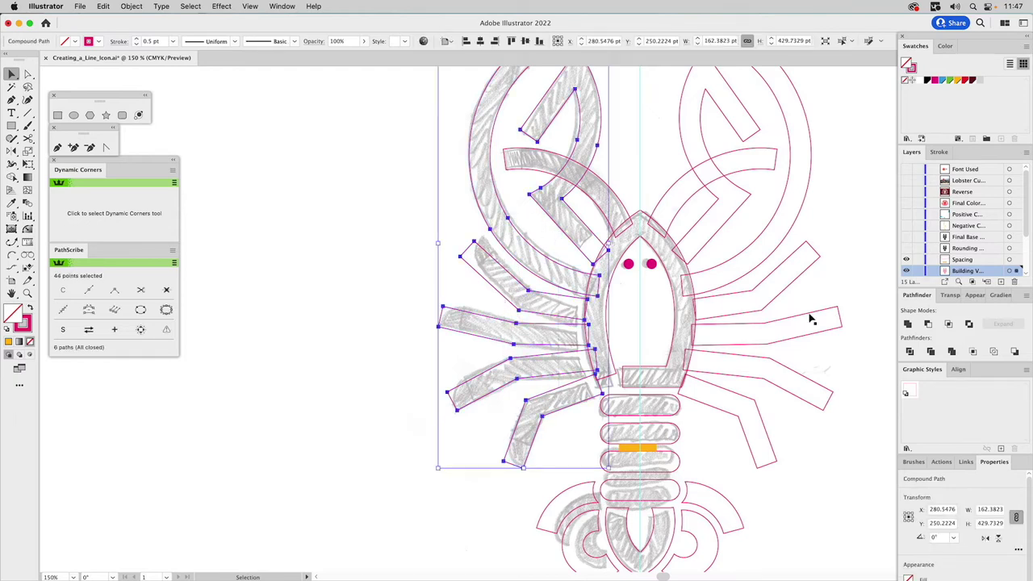
pyautogui.click(974, 295)
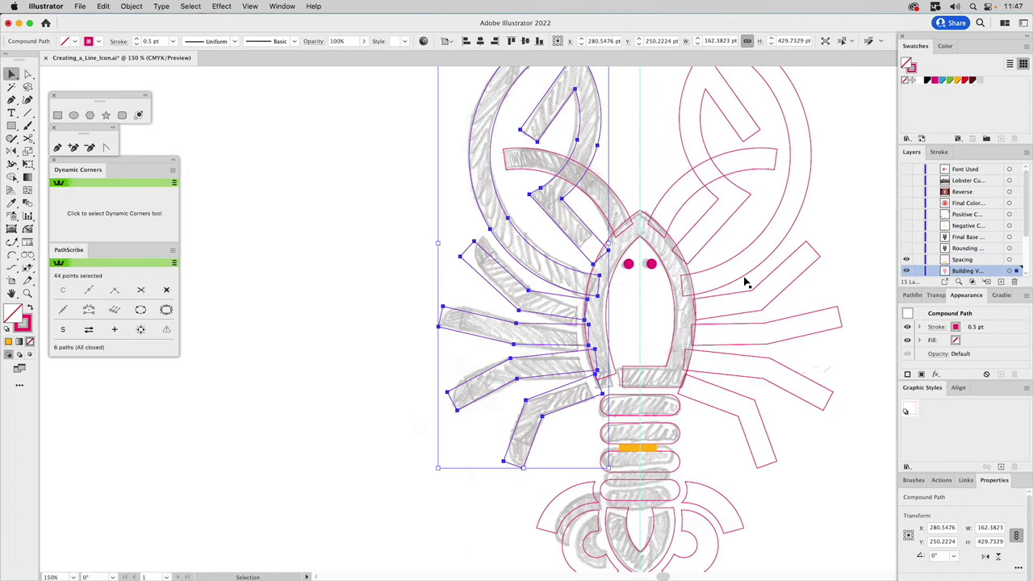
# Step: Marquee-select all right-side claw and leg outlines and delete them
pyautogui.moveTo(743, 187); pyautogui.dragTo(808, 461)
pyautogui.press('Delete')
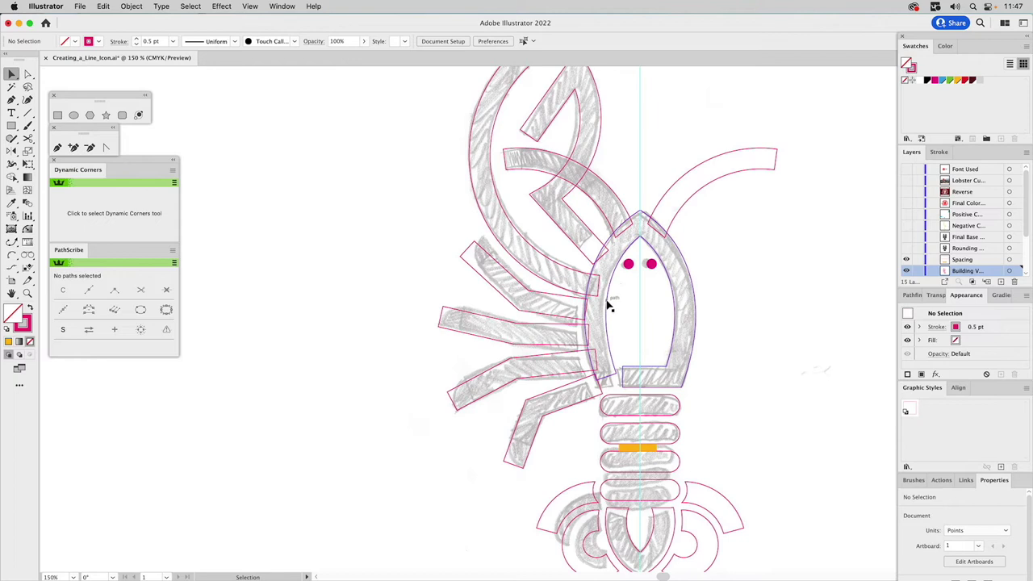
pyautogui.click(28, 295)
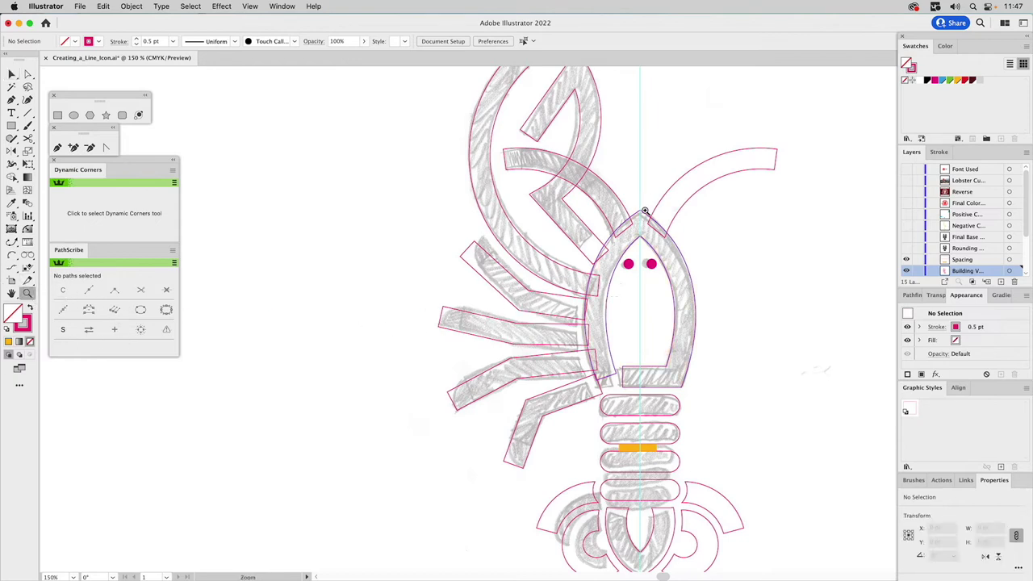
# Step: Cut off and delete the short head-outline piece above the band, and shift the band's left edge right
pyautogui.moveTo(549, 314); pyautogui.dragTo(674, 439)
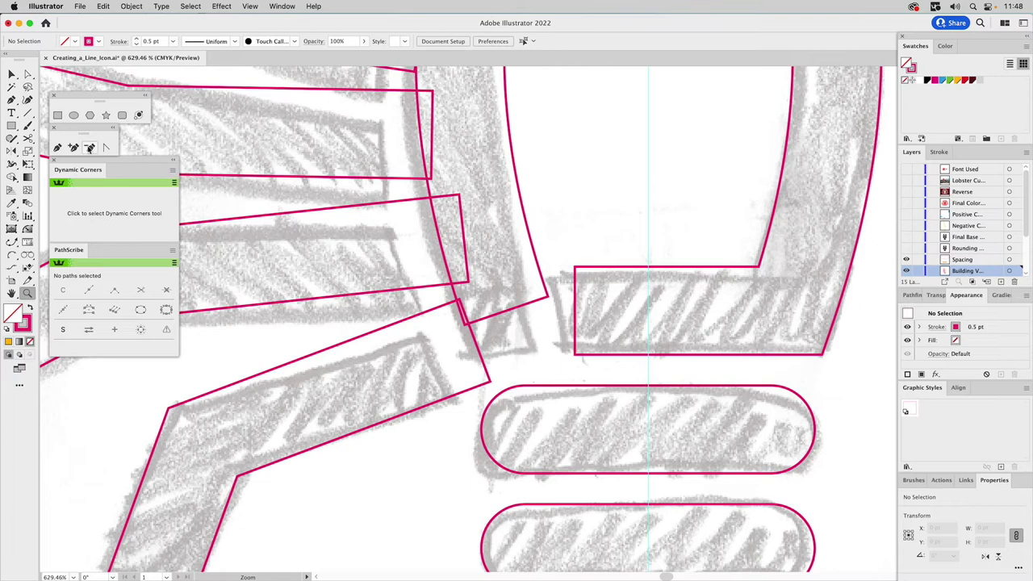
pyautogui.press('c')
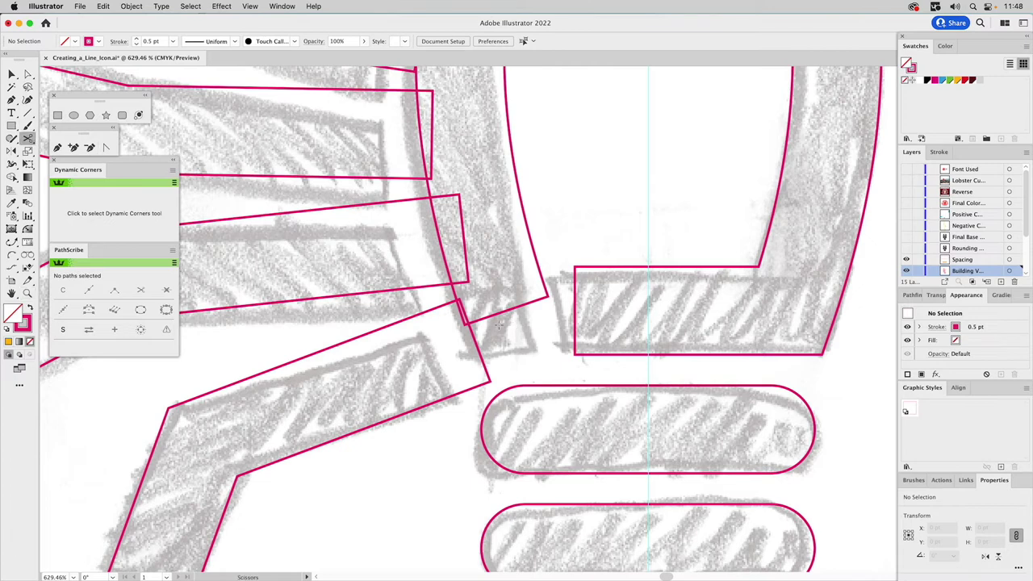
pyautogui.click(547, 298)
pyautogui.press('a')
pyautogui.click(510, 309)
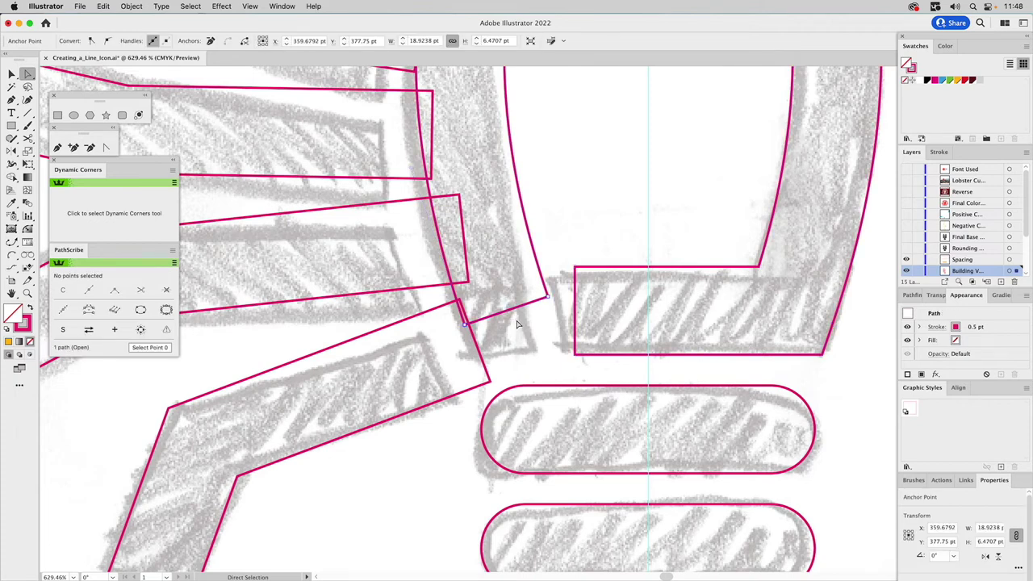
pyautogui.press('Delete')
pyautogui.moveTo(566, 258); pyautogui.dragTo(611, 359)
# Step: Extend both head-outline ends down to the first tail segment and join them with a flat segment
pyautogui.click(12, 244)
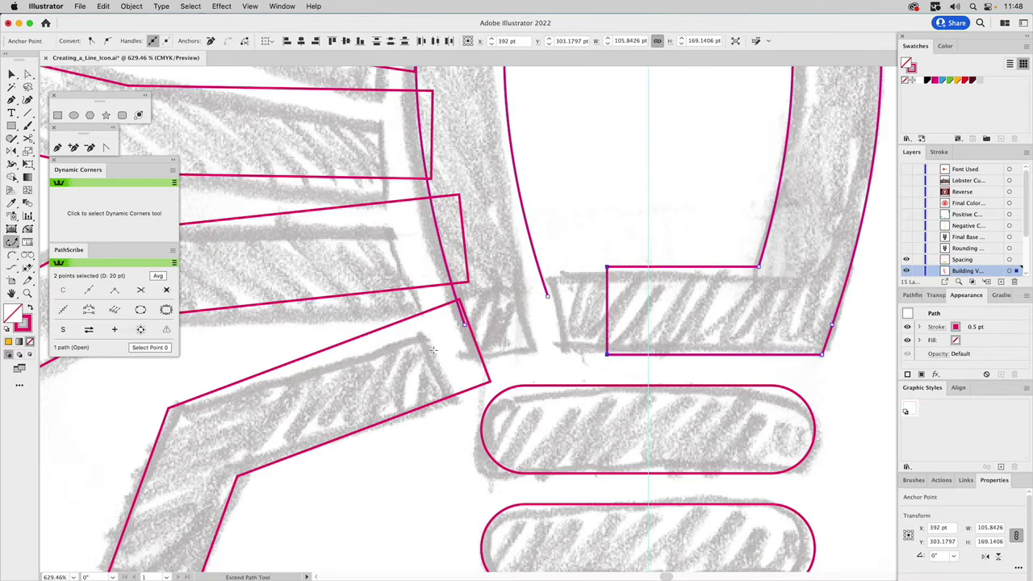
pyautogui.moveTo(465, 328); pyautogui.dragTo(483, 373)
pyautogui.moveTo(547, 299); pyautogui.dragTo(580, 372)
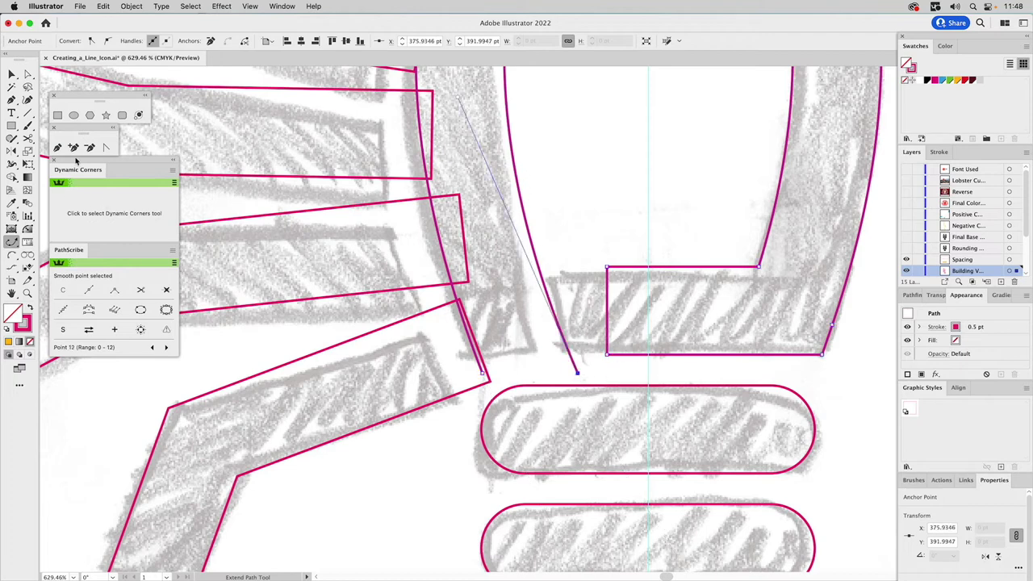
pyautogui.click(57, 146)
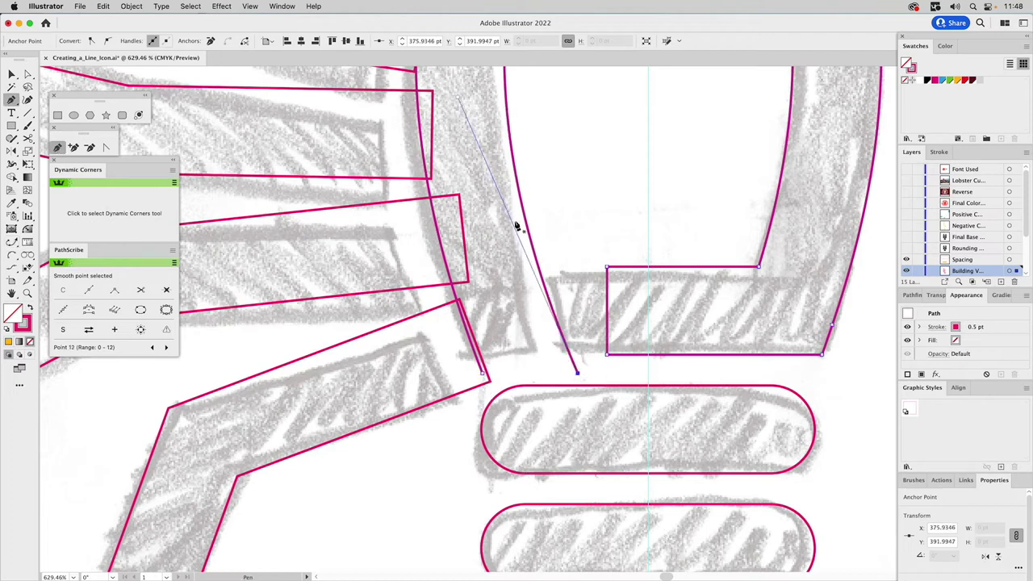
pyautogui.click(578, 372)
pyautogui.click(483, 373)
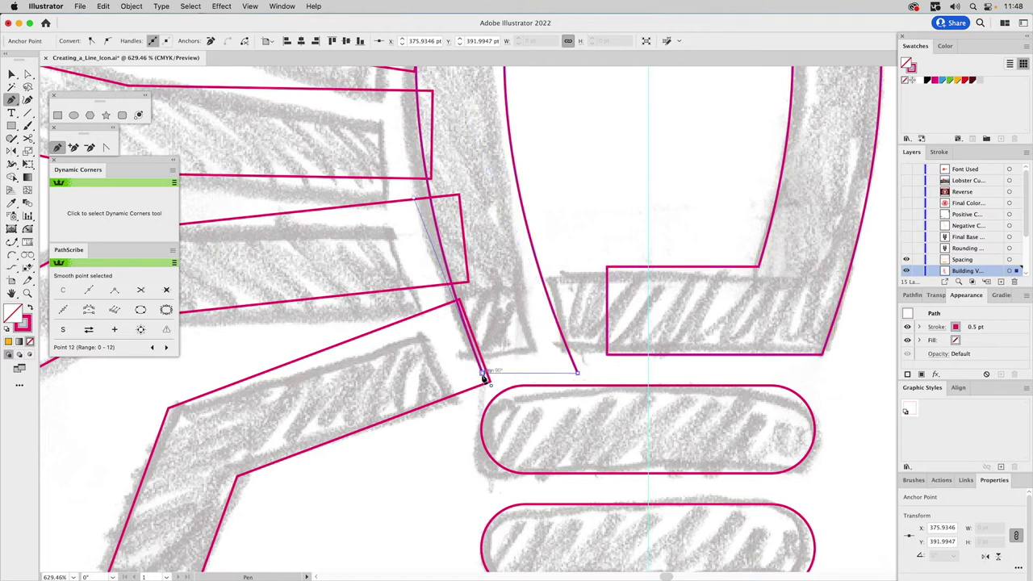
pyautogui.press('v')
pyautogui.click(618, 369)
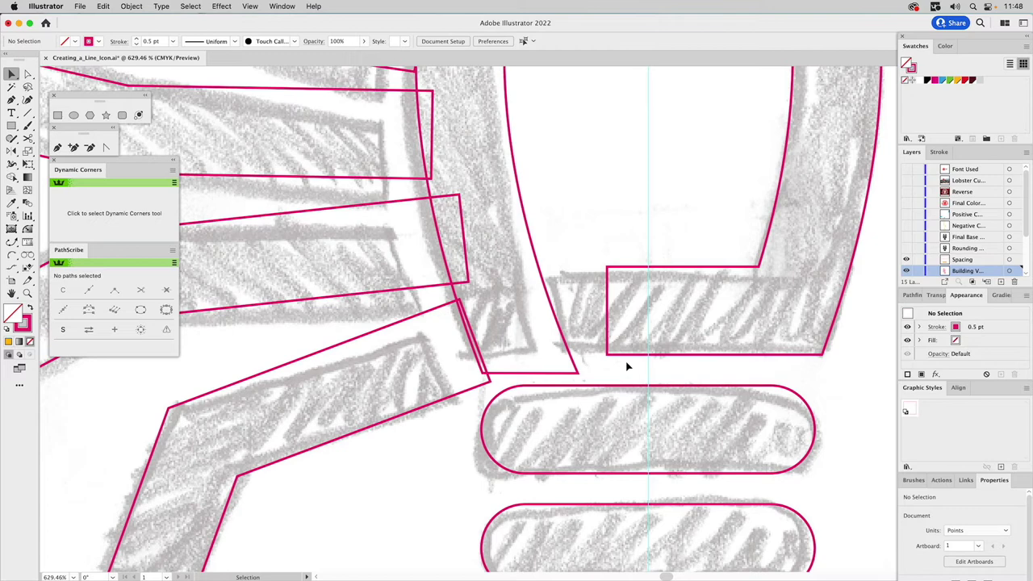
# Step: Draw a thin bar above the first tail segment, narrow it, and Minus Front it from the band
pyautogui.click(57, 114)
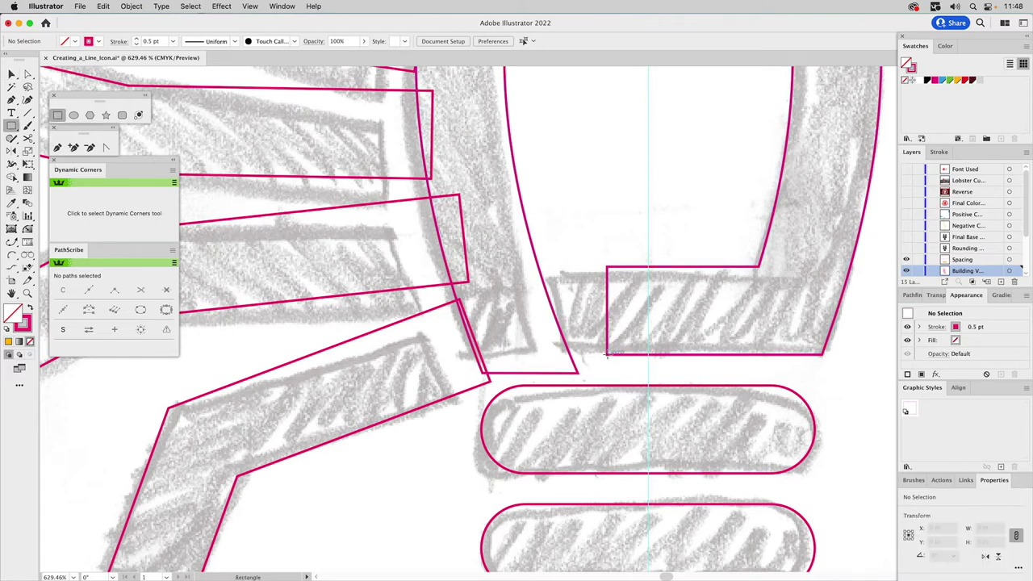
pyautogui.moveTo(607, 354); pyautogui.dragTo(454, 377)
pyautogui.keyDown('super'); pyautogui.click(614, 372); pyautogui.keyUp('super')
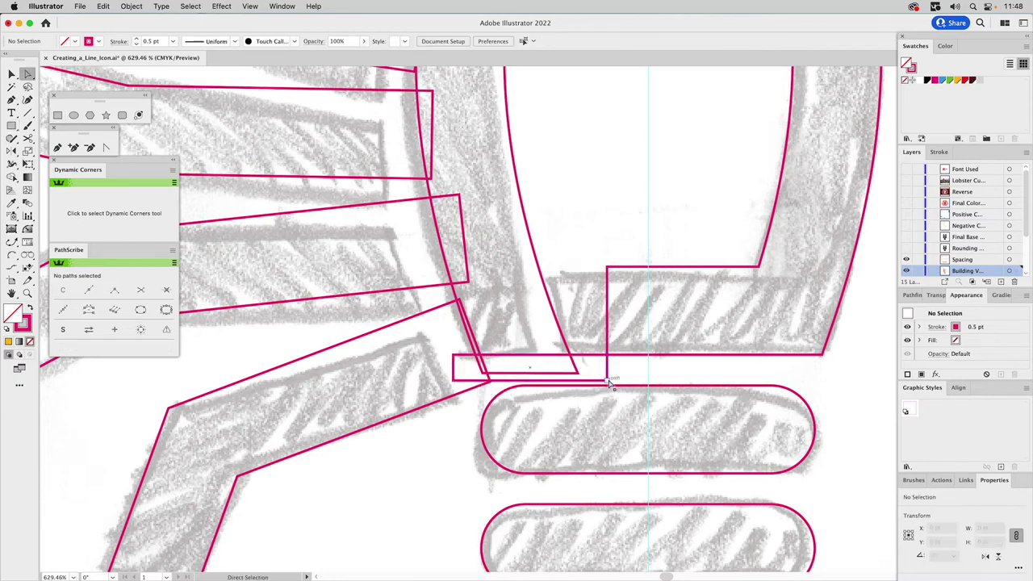
pyautogui.keyDown('super'); pyautogui.click(608, 356); pyautogui.keyUp('super')
pyautogui.moveTo(608, 356); pyautogui.dragTo(591, 357)
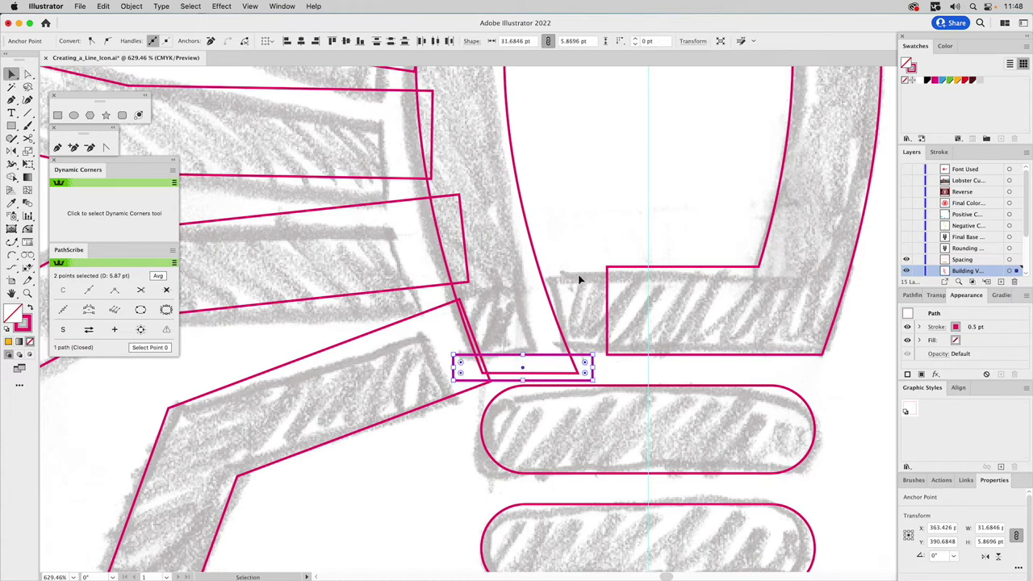
pyautogui.press('v')
pyautogui.click(581, 323)
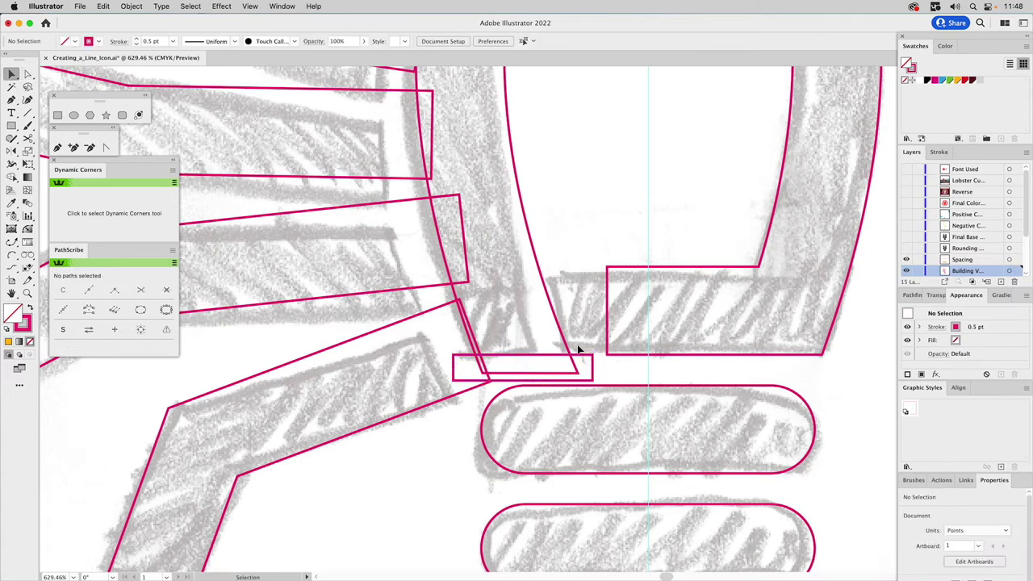
pyautogui.click(562, 366)
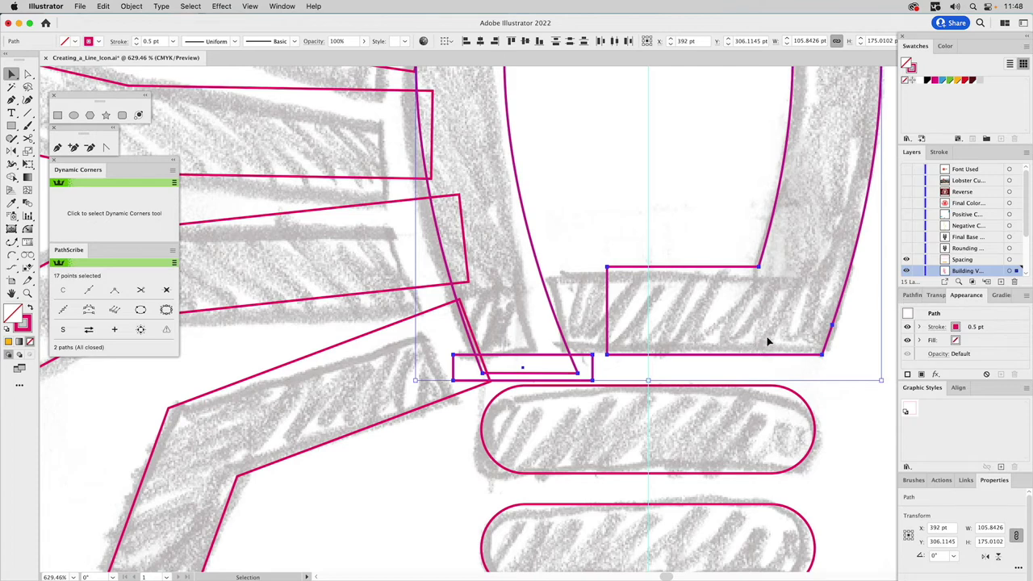
pyautogui.click(911, 295)
pyautogui.click(927, 324)
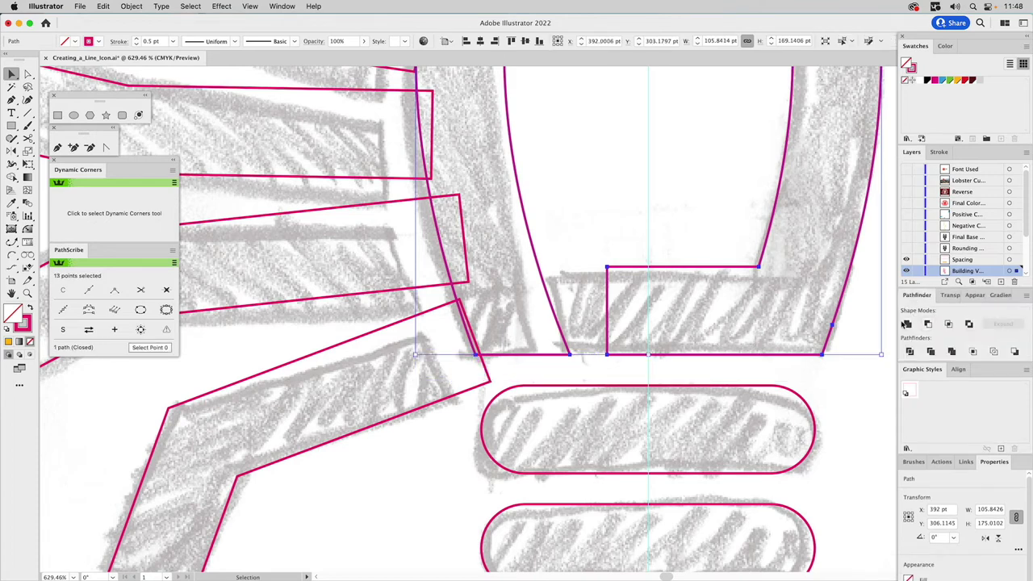
pyautogui.click(586, 270)
# Step: Intersect a rectangle drawn over the inner curve with the body to make a small piece
pyautogui.press('a')
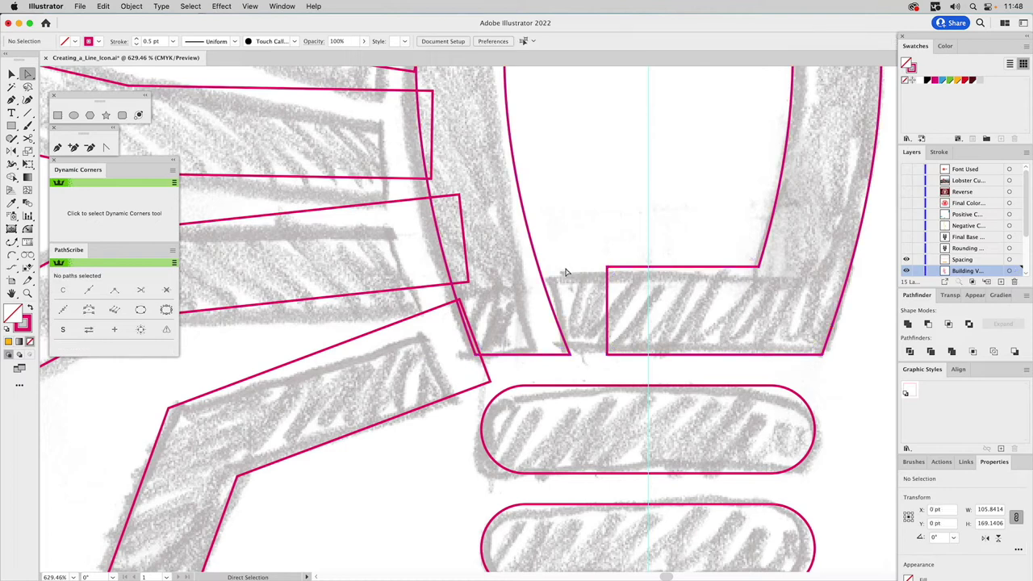
pyautogui.click(58, 115)
pyautogui.moveTo(408, 166); pyautogui.dragTo(584, 370)
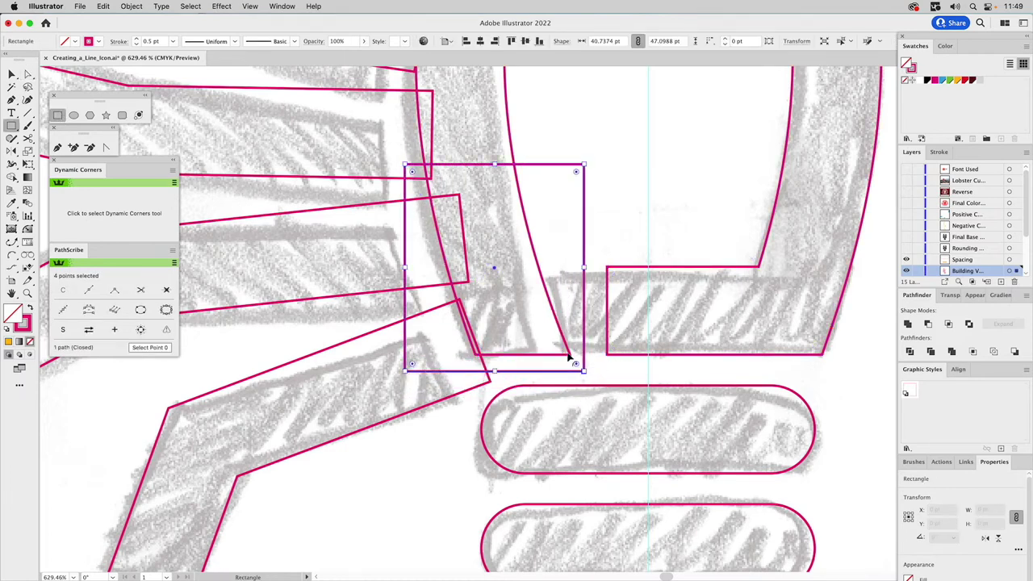
pyautogui.press('v')
pyautogui.click(521, 226)
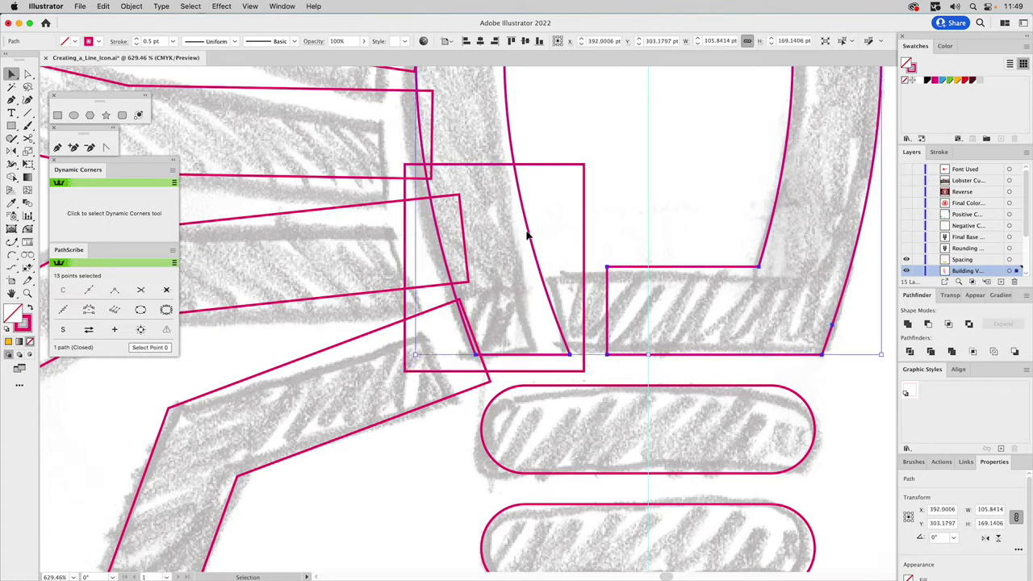
pyautogui.keyDown('shift'); pyautogui.click(532, 165); pyautogui.keyUp('shift')
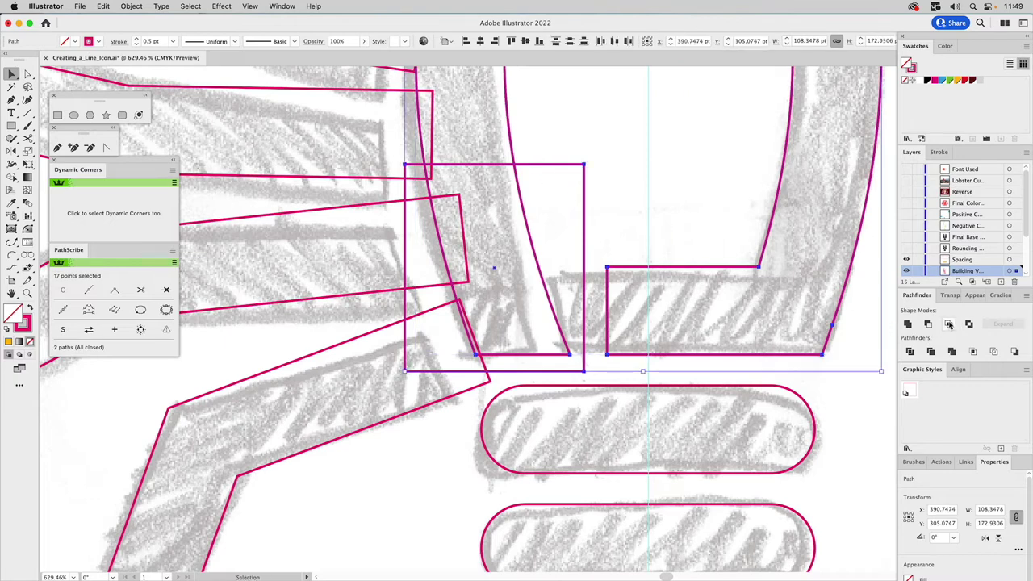
pyautogui.click(948, 323)
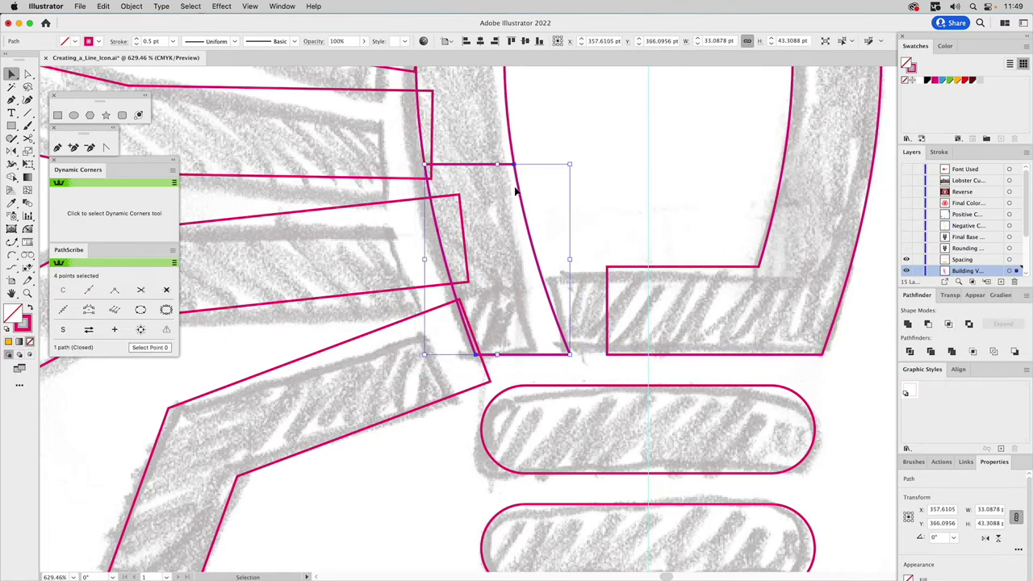
# Step: Drag the bar's left corner anchors left to slant its left edge
pyautogui.press('a')
pyautogui.moveTo(606, 267); pyautogui.dragTo(562, 269)
pyautogui.moveTo(606, 354); pyautogui.dragTo(590, 355)
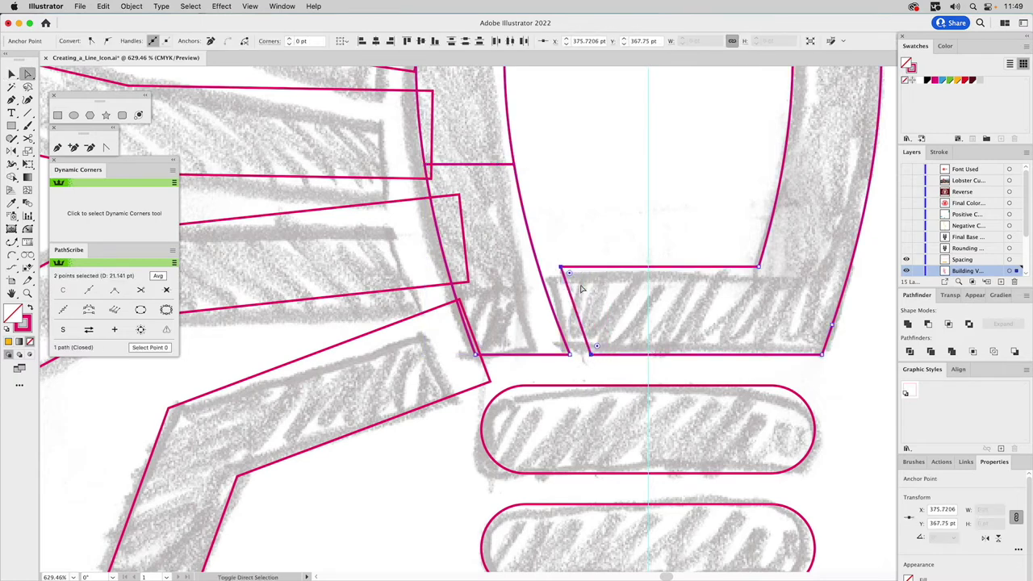
pyautogui.press('v')
pyautogui.click(573, 223)
pyautogui.click(498, 170)
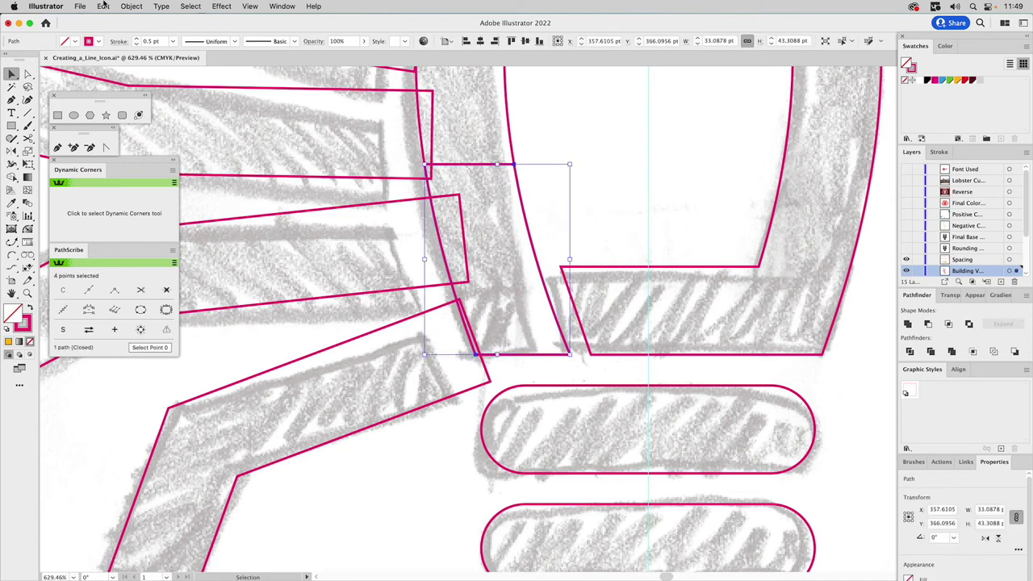
# Step: Make a 7 pt offset copy of the small piece, then enlarge it slightly and shift it down-left
pyautogui.click(132, 6)
pyautogui.moveTo(161, 277)
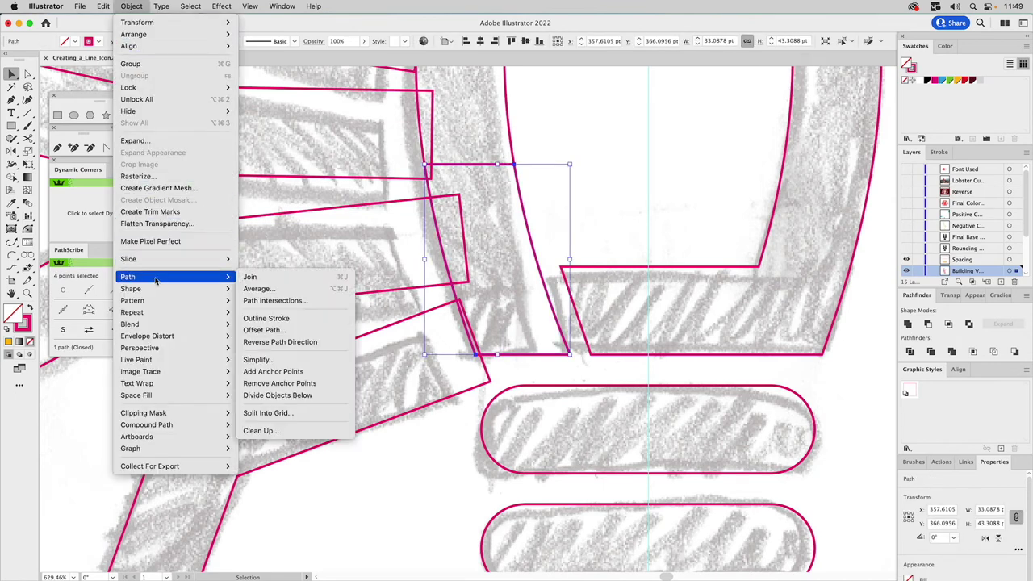
pyautogui.click(270, 330)
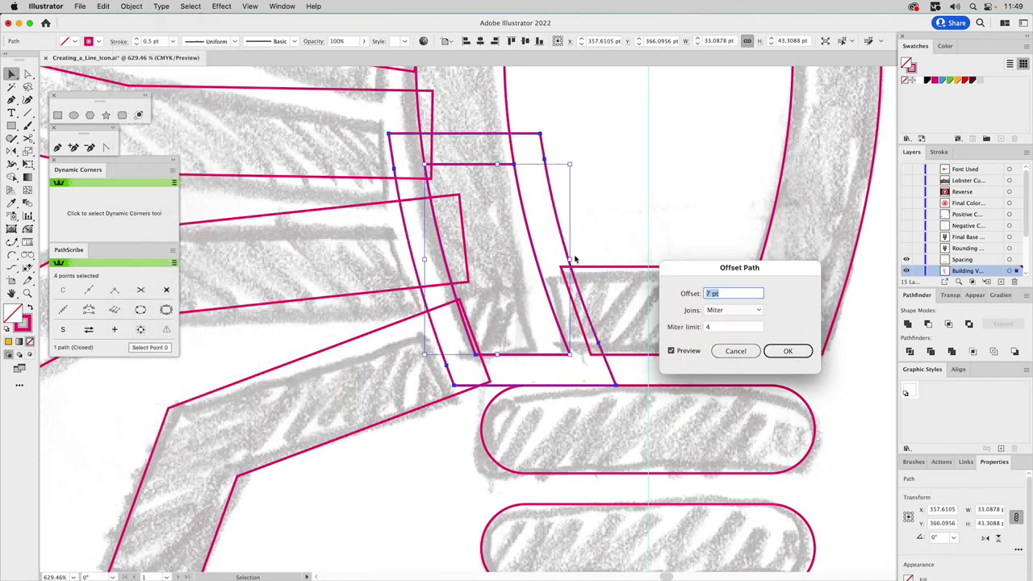
pyautogui.click(787, 351)
pyautogui.click(498, 170)
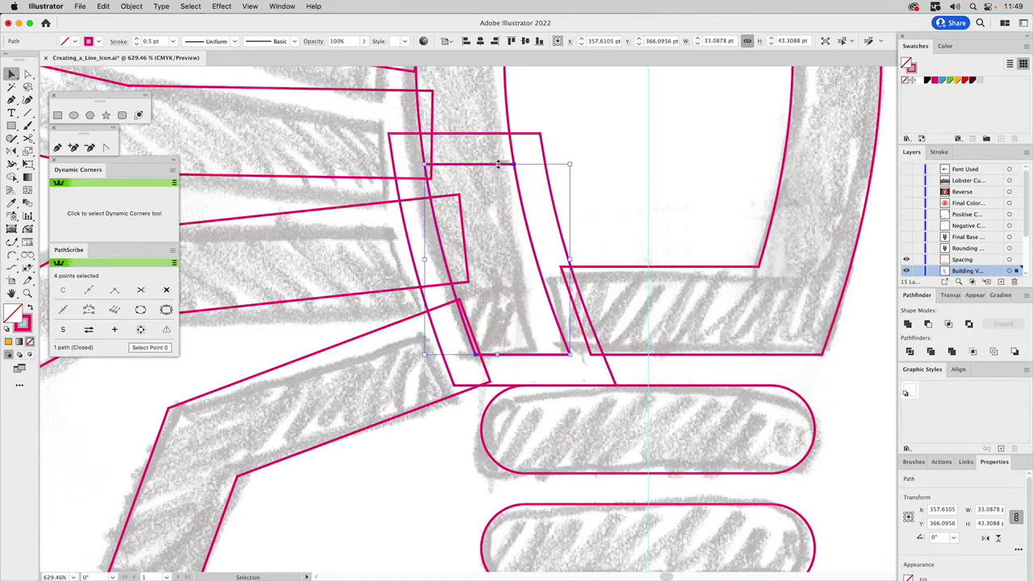
pyautogui.press('a')
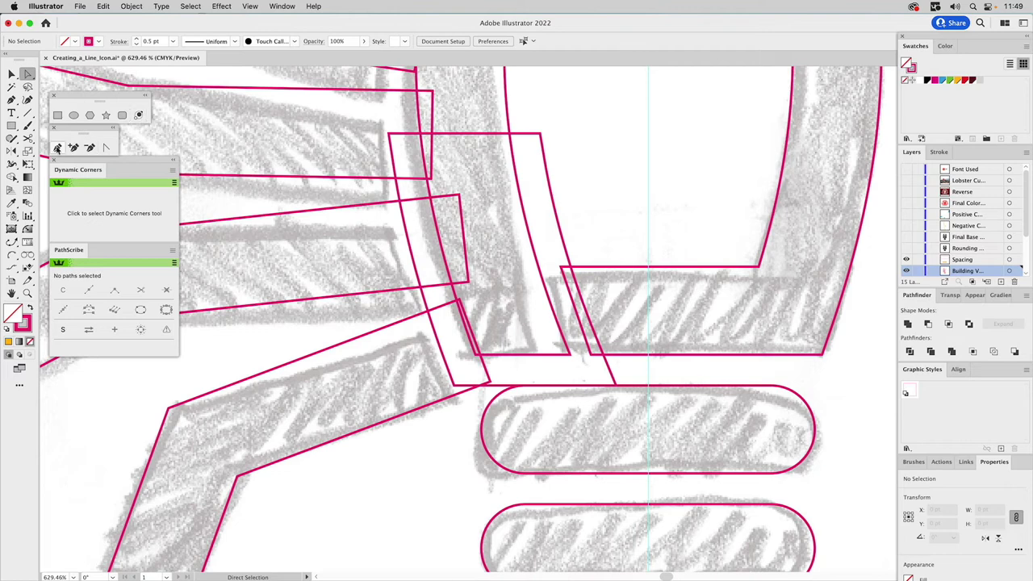
pyautogui.click(57, 148)
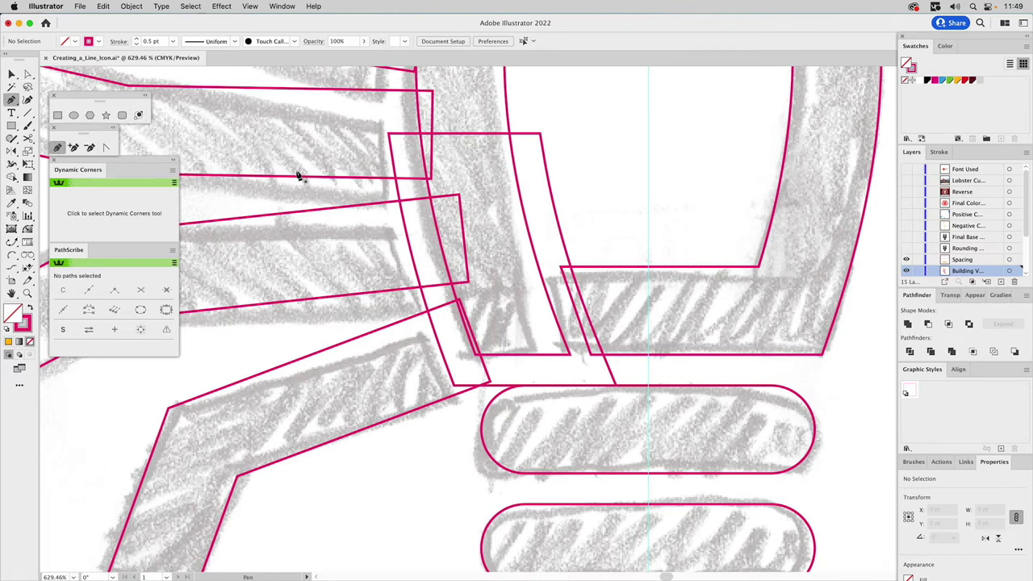
pyautogui.press('v')
pyautogui.click(541, 153)
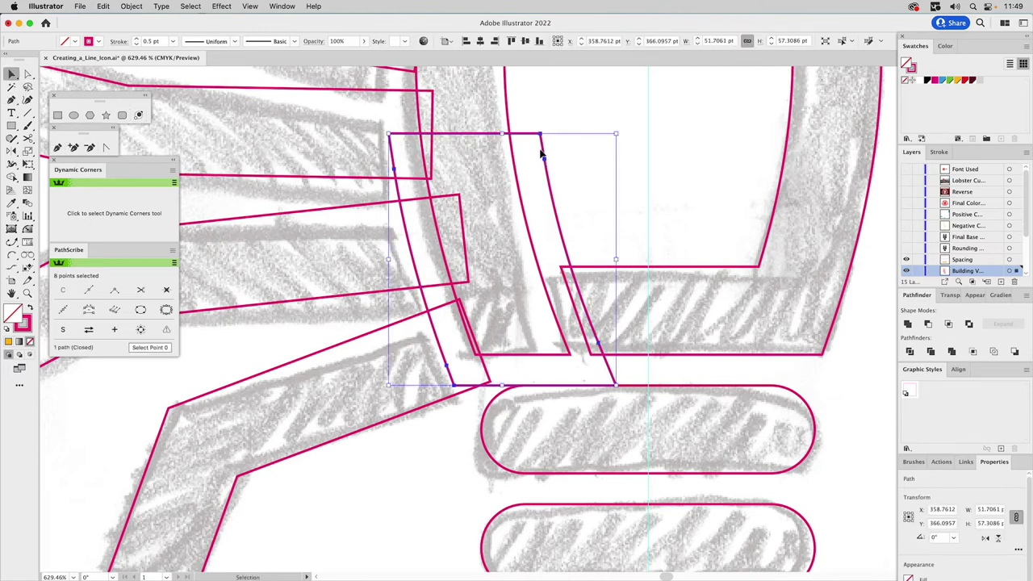
pyautogui.moveTo(615, 134); pyautogui.dragTo(638, 109)
pyautogui.moveTo(571, 208); pyautogui.dragTo(543, 219)
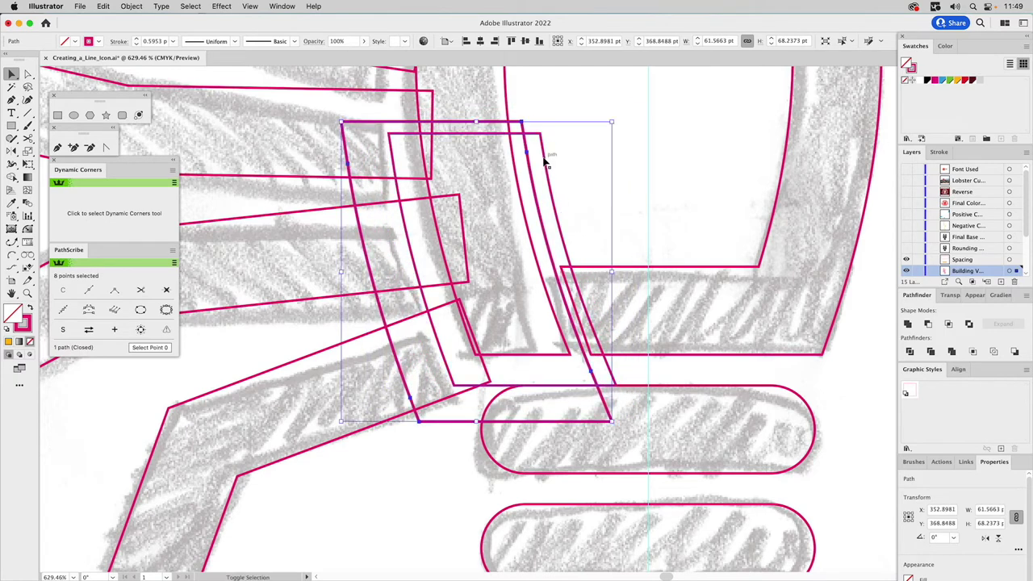
# Step: Minus Front the two outlines into a thin sliver, then subtract the sliver from the body
pyautogui.keyDown('shift'); pyautogui.click(546, 163); pyautogui.keyUp('shift')
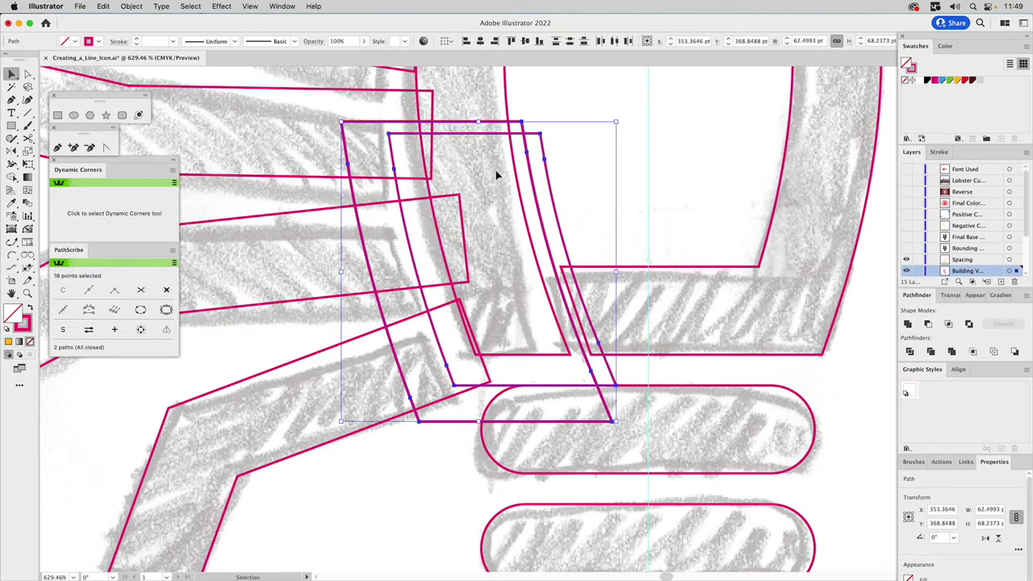
pyautogui.click(927, 324)
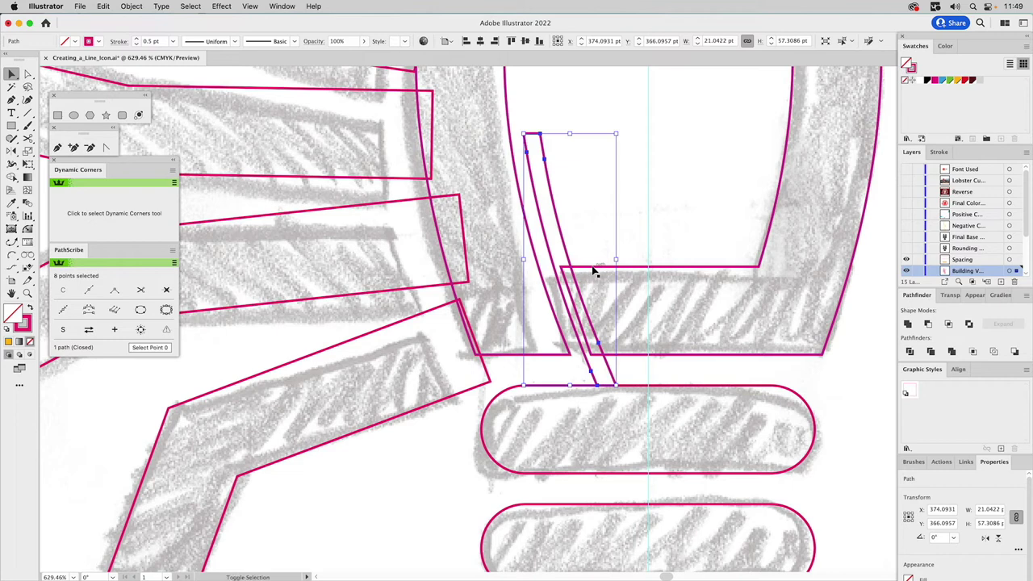
pyautogui.keyDown('shift'); pyautogui.click(595, 269); pyautogui.keyUp('shift')
pyautogui.click(928, 324)
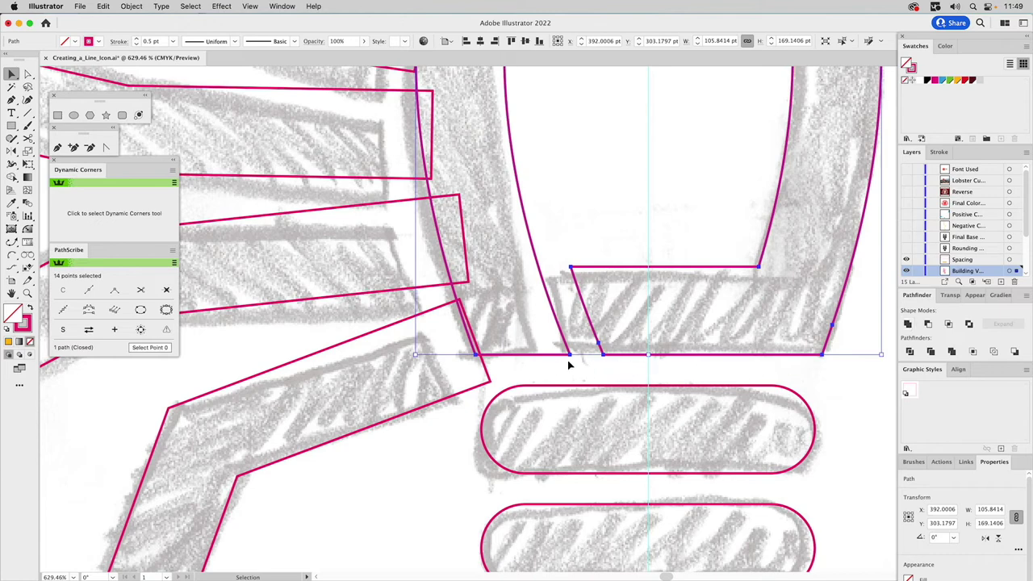
pyautogui.click(544, 215)
# Step: Zoom out to the whole body and select the arch-shaped body
pyautogui.press('z')
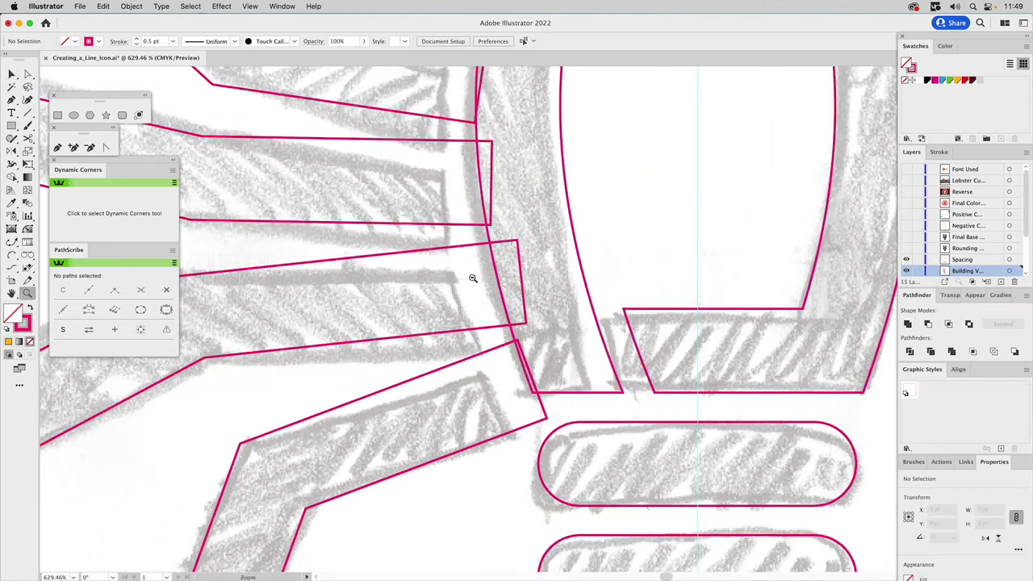
pyautogui.keyDown('alt'); pyautogui.click(514, 275); pyautogui.keyUp('alt')
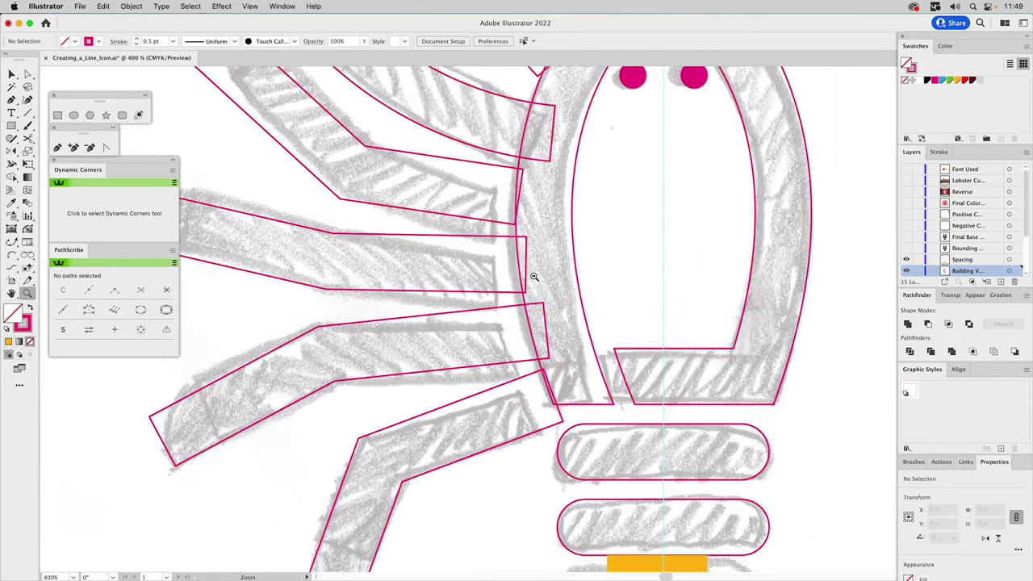
pyautogui.keyDown('alt'); pyautogui.click(553, 278); pyautogui.keyUp('alt')
pyautogui.keyDown('alt'); pyautogui.click(556, 280); pyautogui.keyUp('alt')
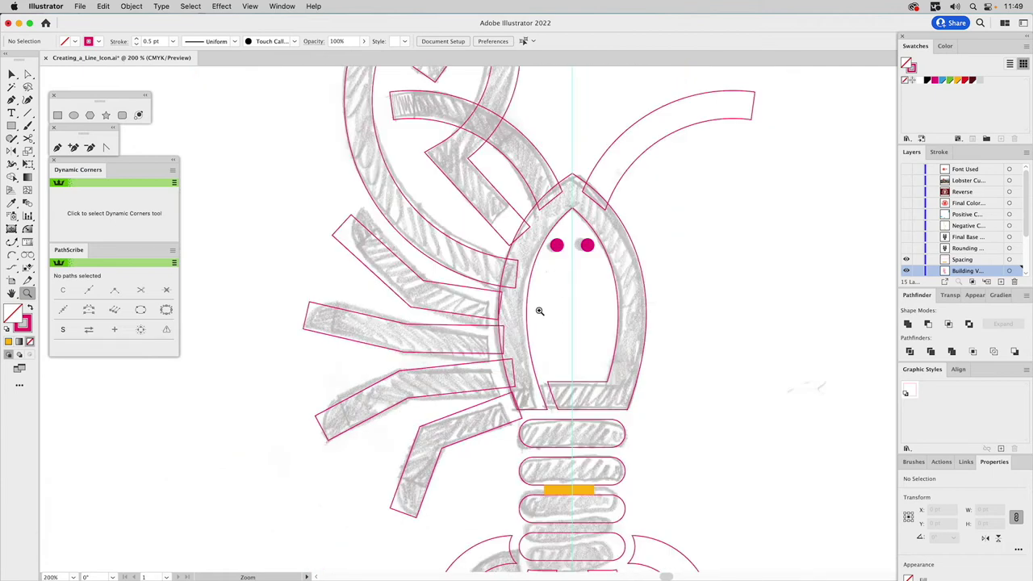
pyautogui.press('v')
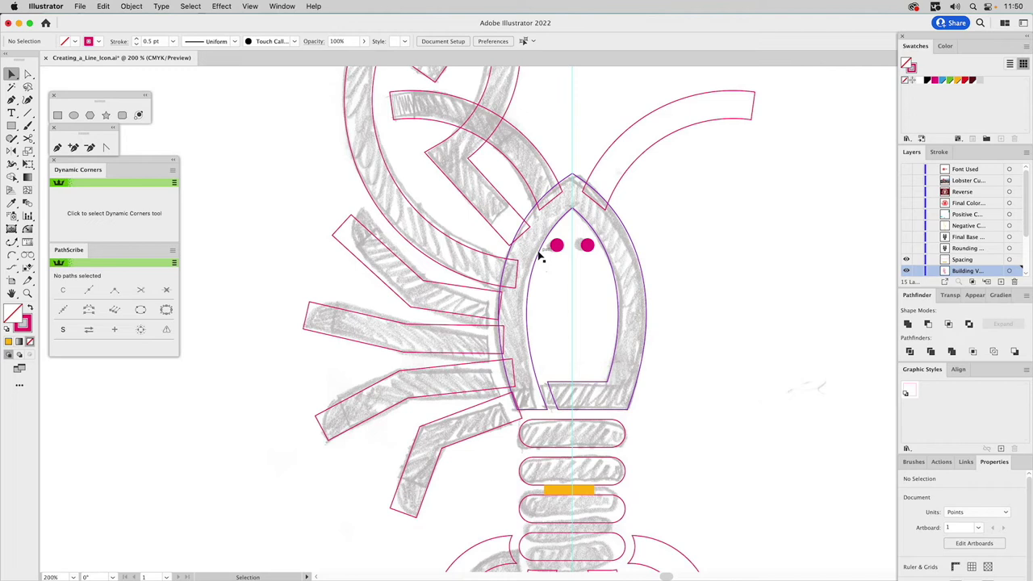
pyautogui.click(541, 255)
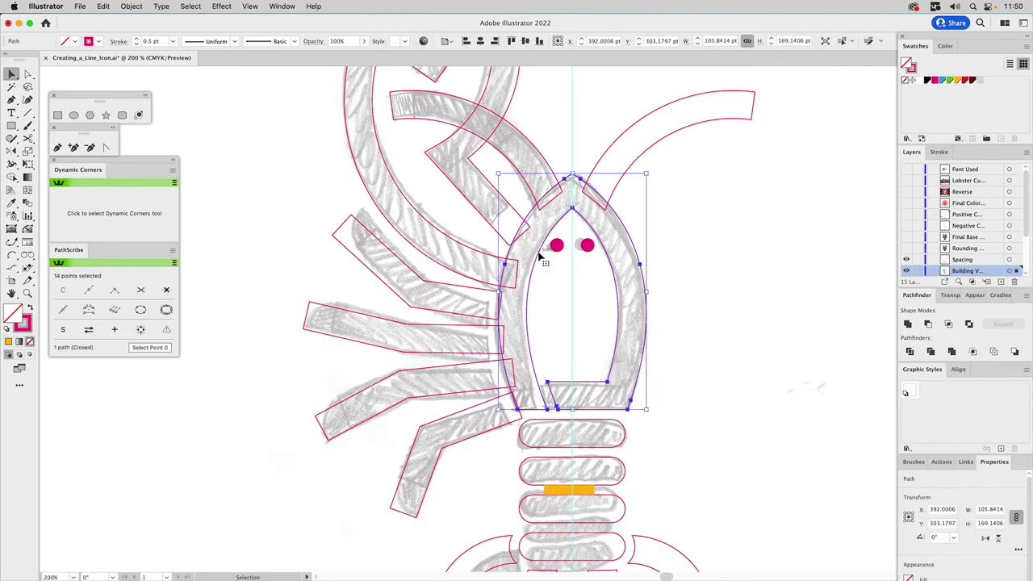
# Step: Make an orange-filled offset outline of the arch and Minus Front it from the leg rays
pyautogui.click(129, 5)
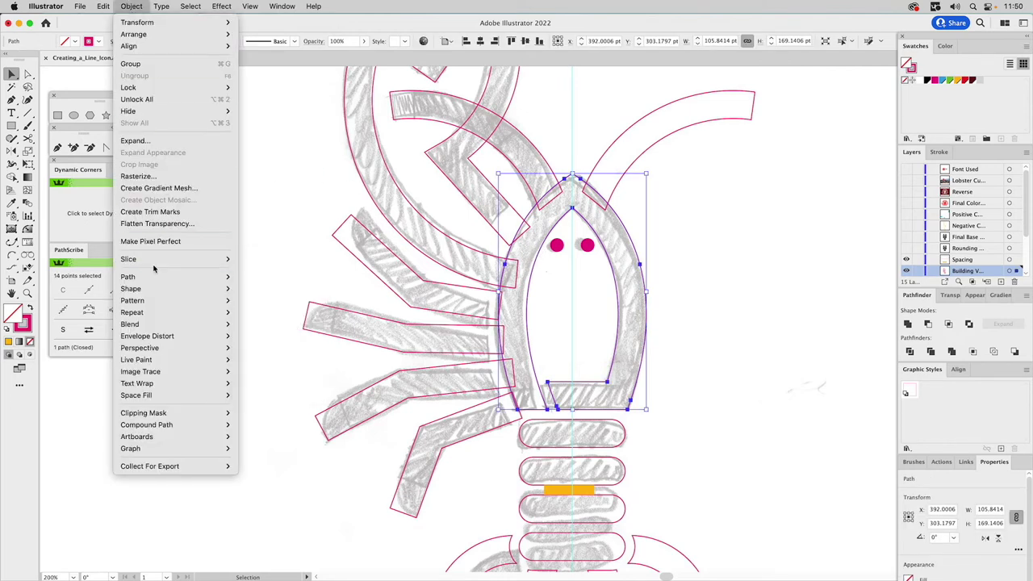
pyautogui.moveTo(161, 277)
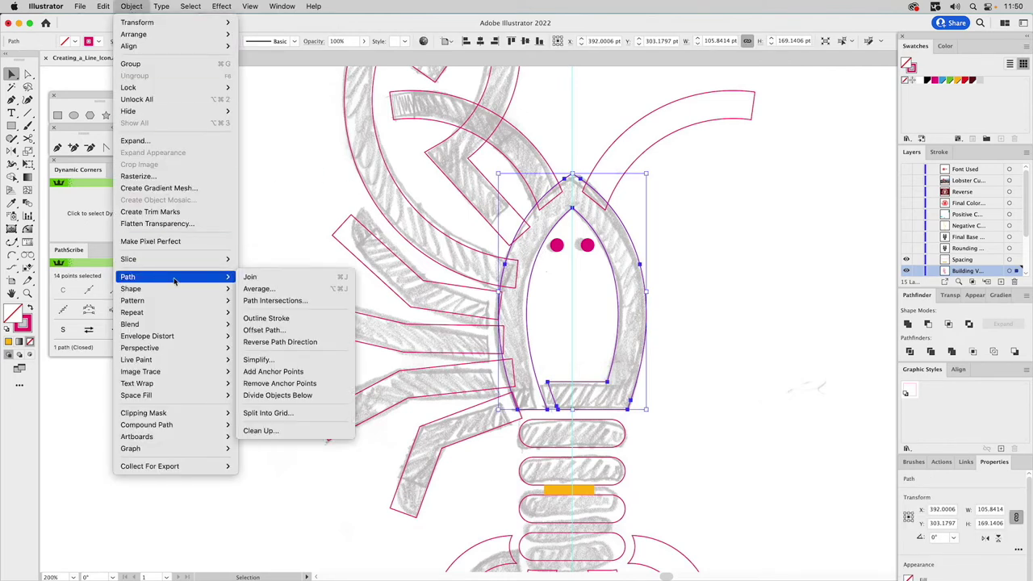
pyautogui.click(277, 330)
pyautogui.click(788, 354)
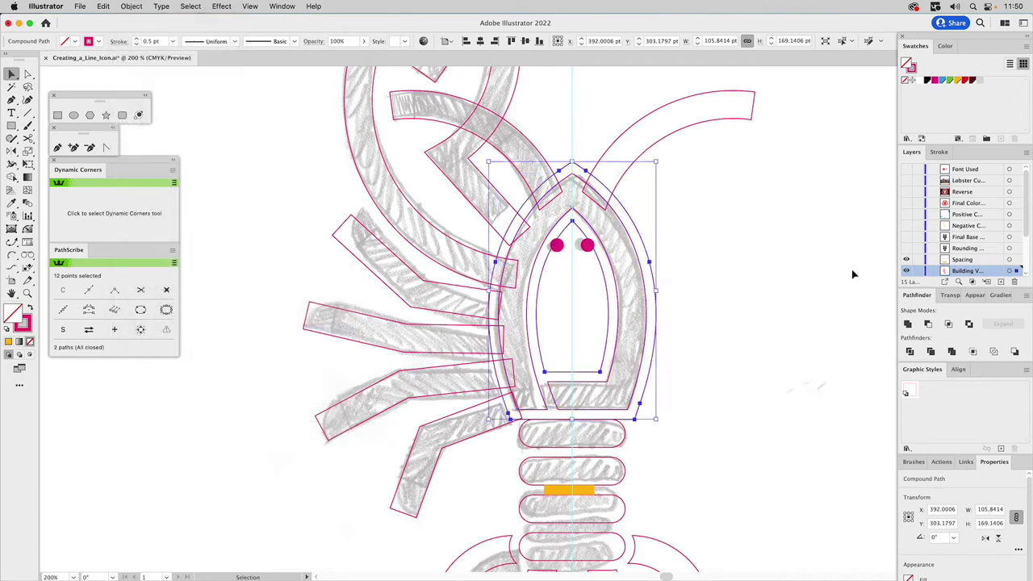
pyautogui.click(959, 81)
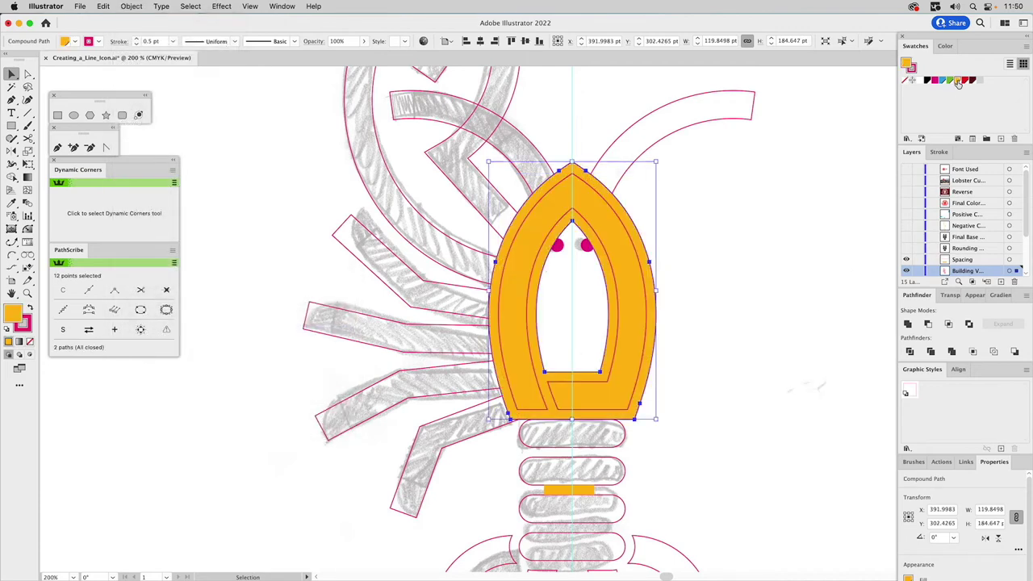
pyautogui.keyDown('shift'); pyautogui.click(444, 237); pyautogui.keyUp('shift')
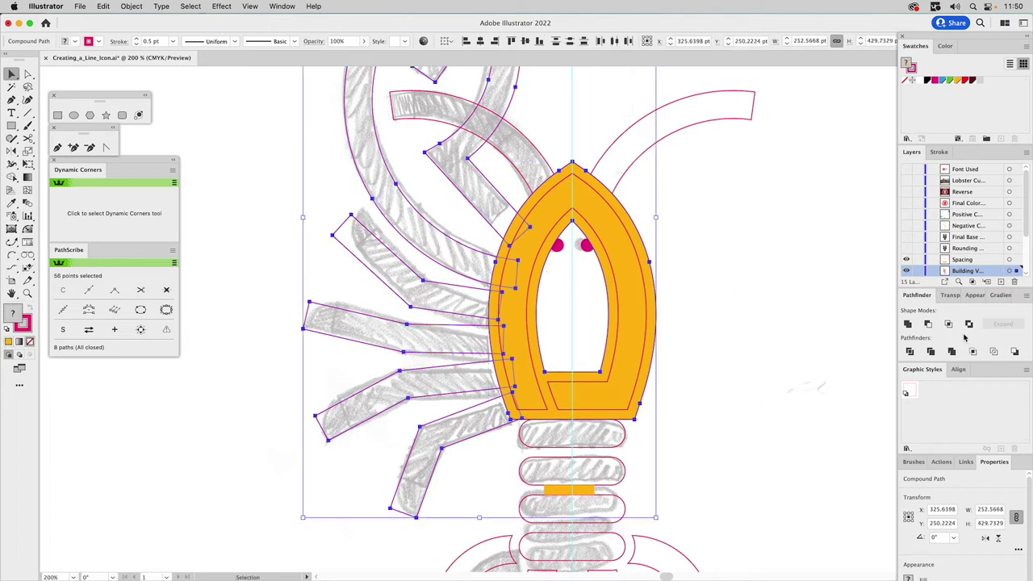
pyautogui.click(927, 324)
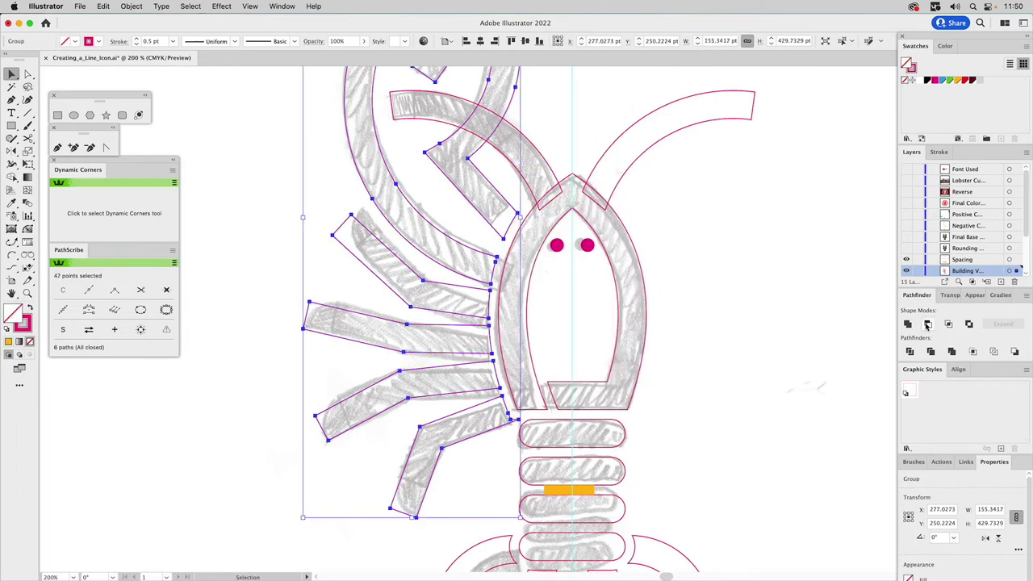
# Step: Undo the leg trim and reselect the orange head arch
pyautogui.press('super+z')
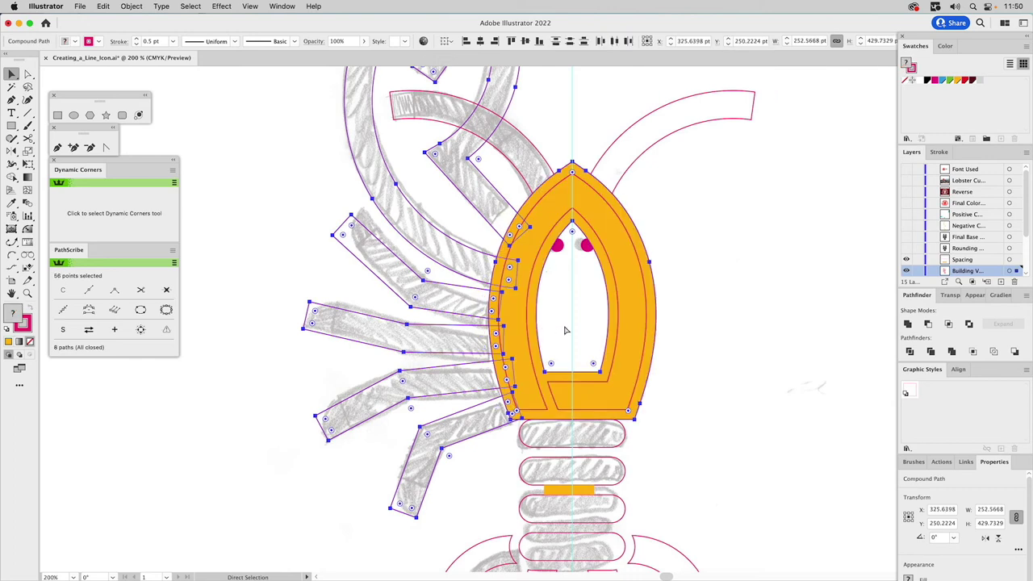
pyautogui.click(560, 331)
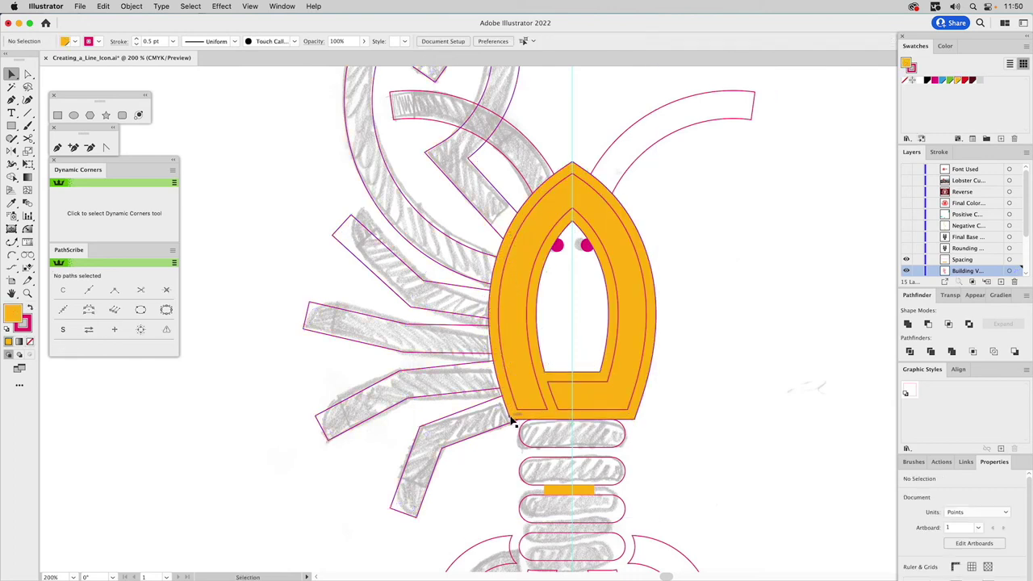
pyautogui.click(510, 421)
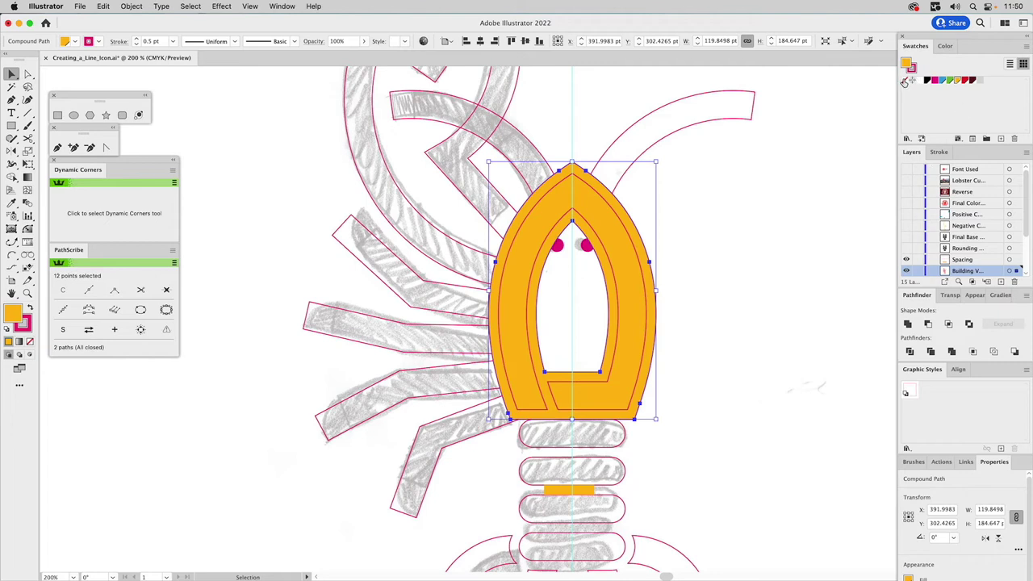
# Step: Set the head arch's fill to None and cut its outline at the lower-left corner
pyautogui.click(904, 81)
pyautogui.click(27, 138)
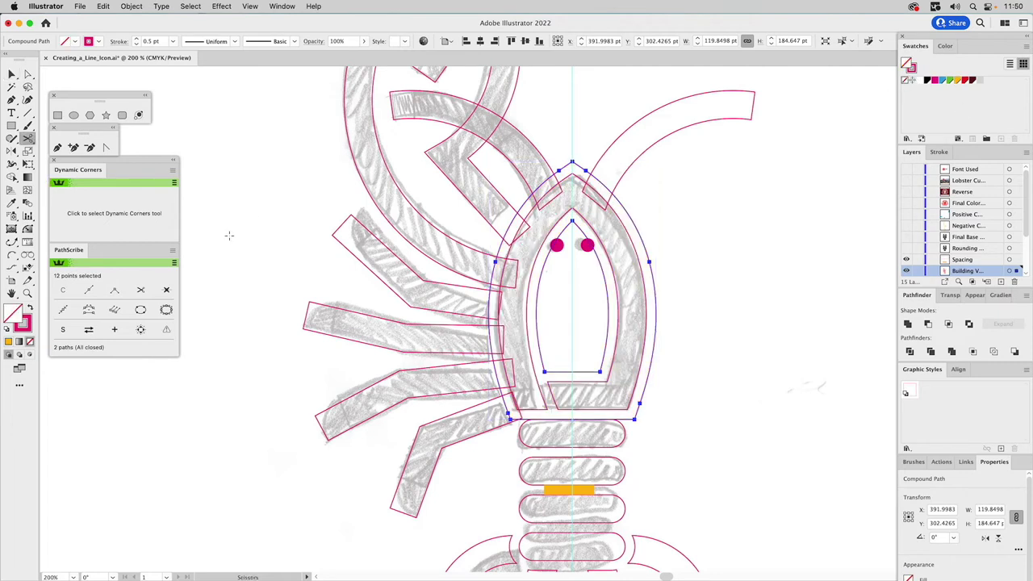
pyautogui.click(509, 417)
pyautogui.press('a')
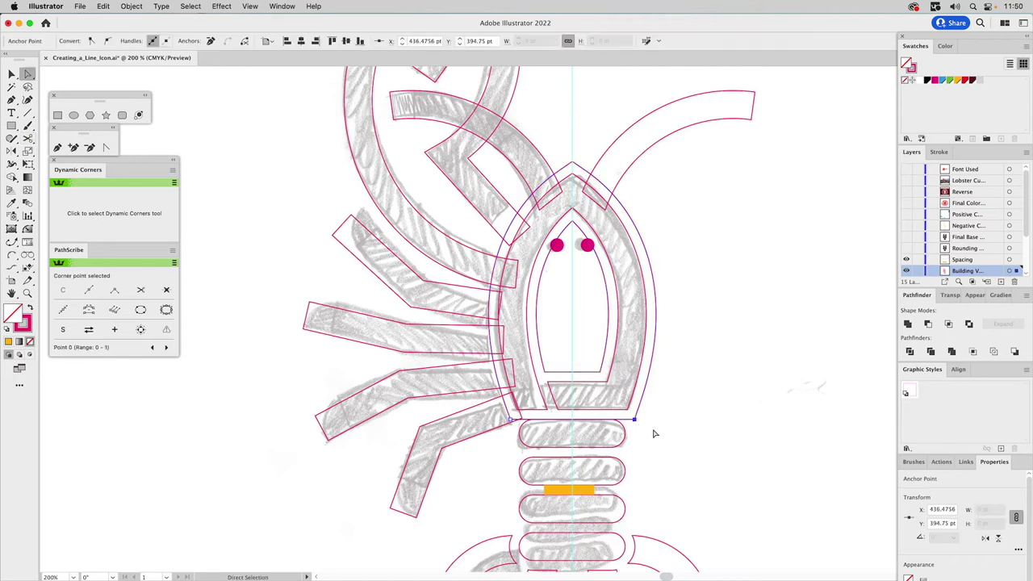
pyautogui.click(654, 433)
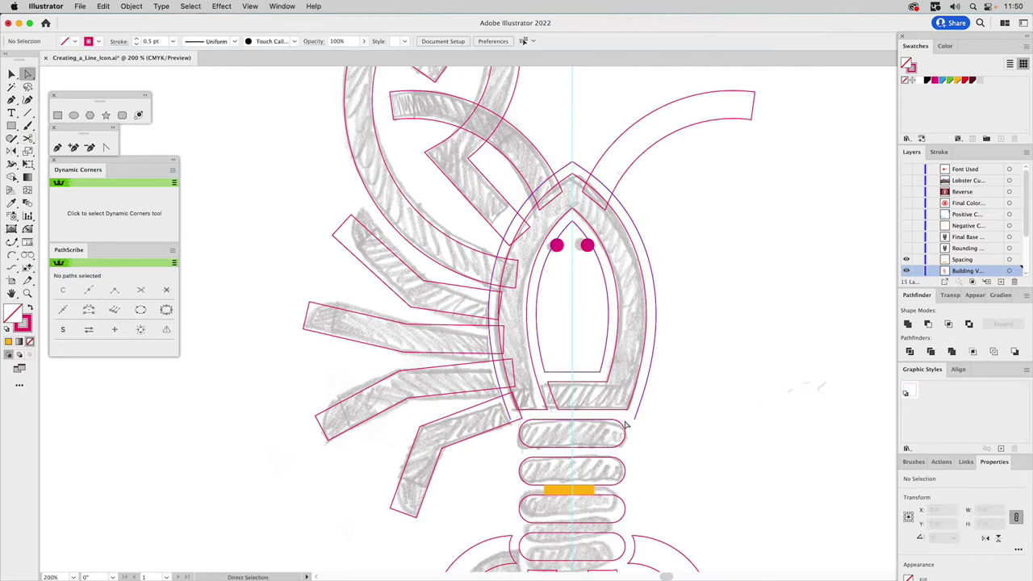
# Step: Extend the arch's lower-left end down and close it to the right endpoint with the Pen
pyautogui.click(11, 241)
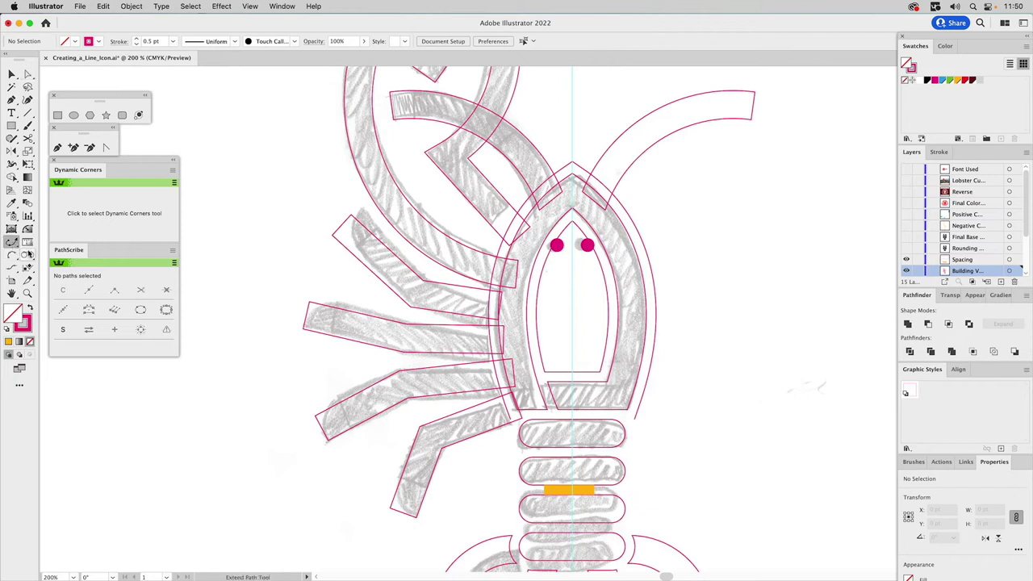
pyautogui.moveTo(511, 422); pyautogui.dragTo(517, 433)
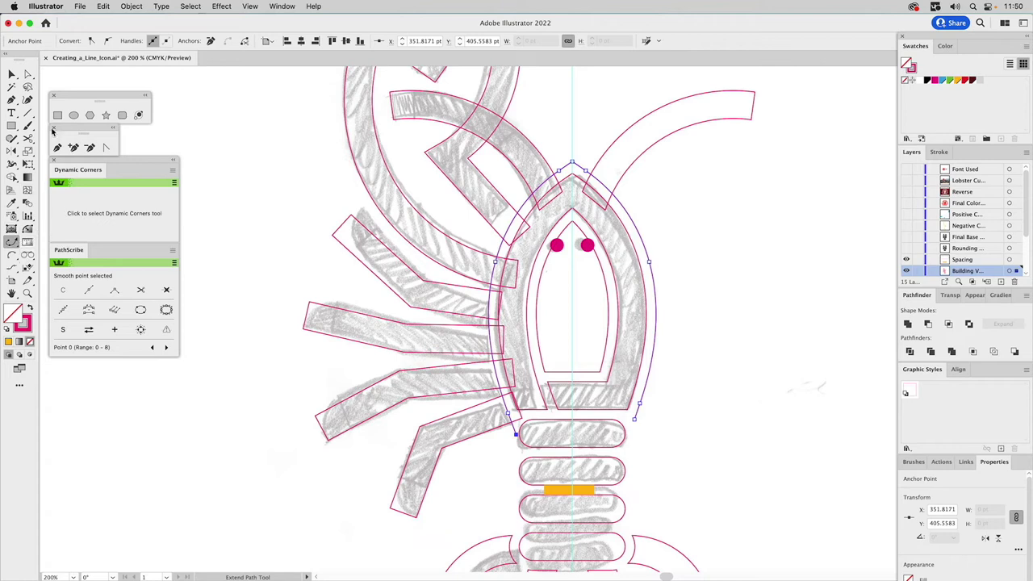
pyautogui.click(58, 149)
pyautogui.click(517, 434)
pyautogui.click(635, 419)
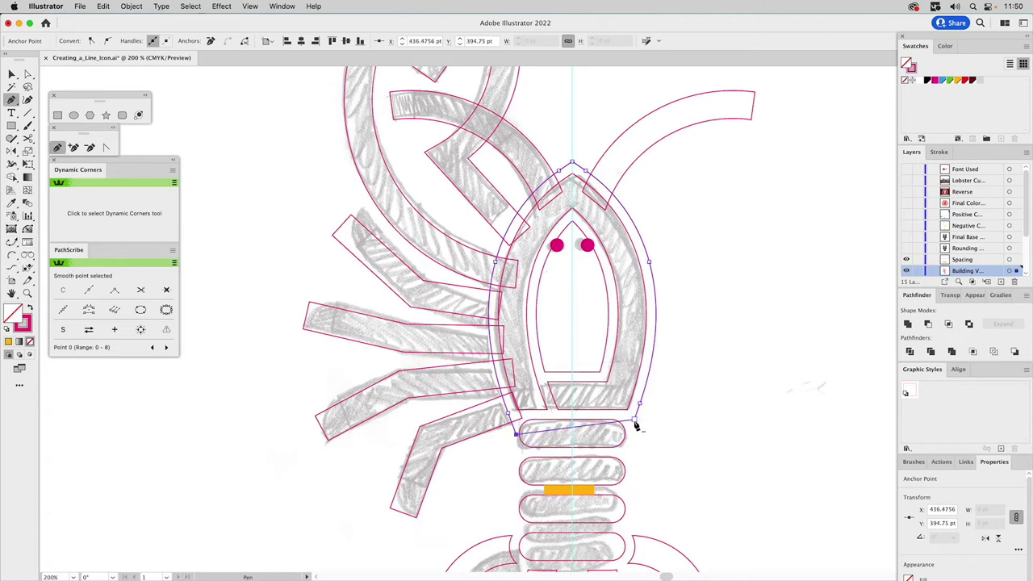
pyautogui.press('v')
pyautogui.click(710, 406)
pyautogui.click(530, 203)
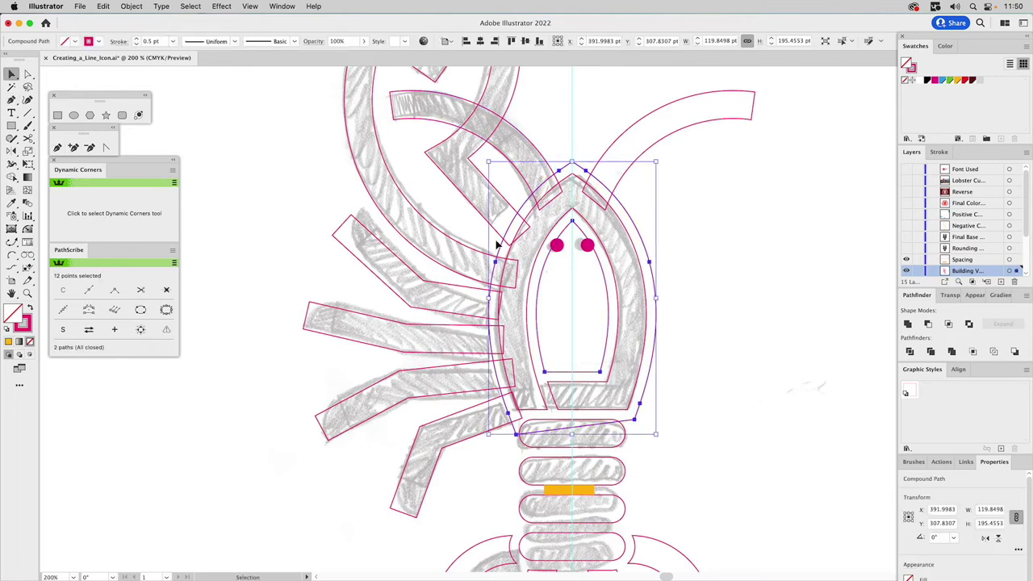
# Step: Trim the left legs against the head arch with Minus Front and make them a compound path
pyautogui.keyDown('shift'); pyautogui.click(474, 253); pyautogui.keyUp('shift')
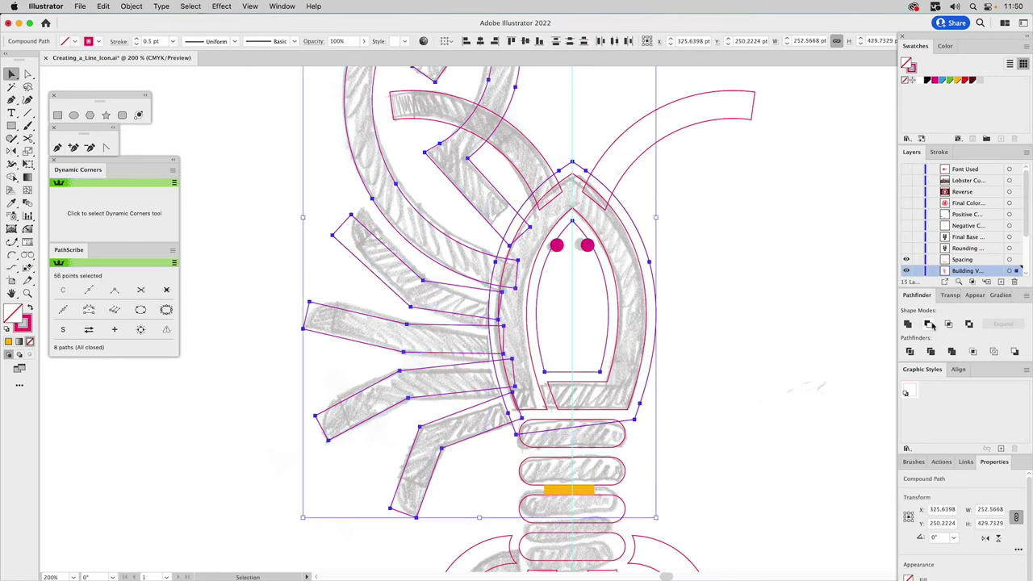
pyautogui.click(928, 324)
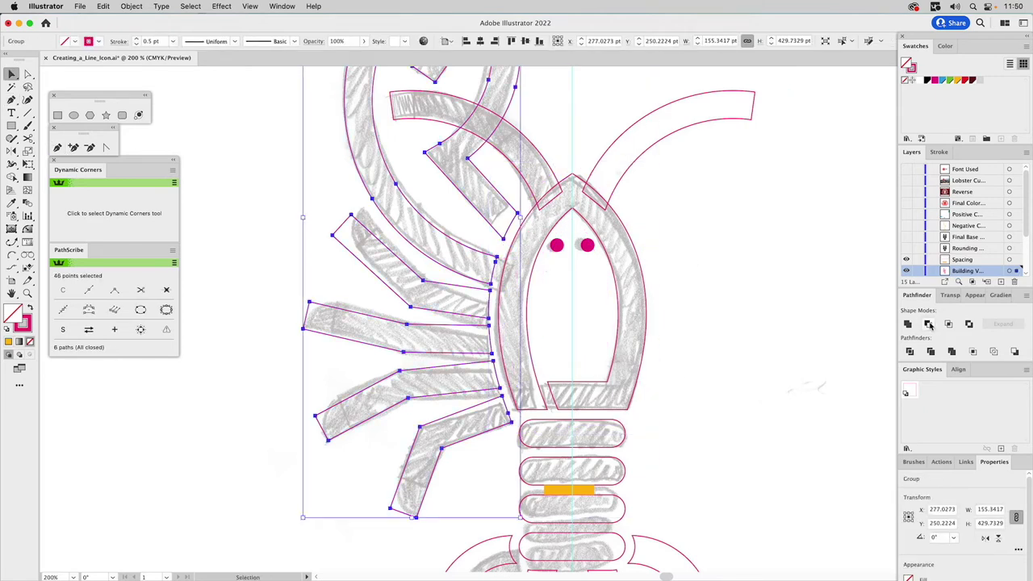
pyautogui.click(975, 295)
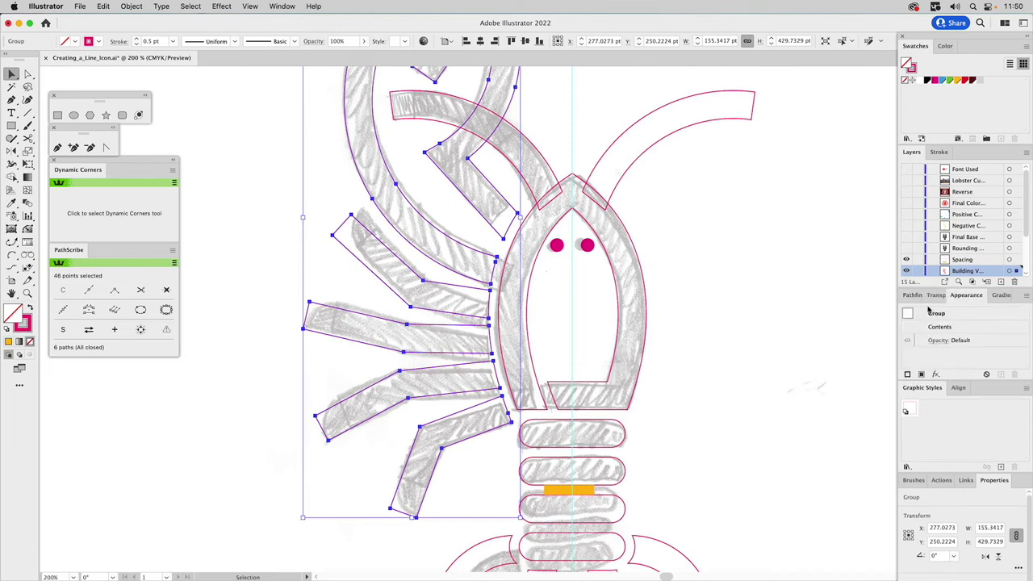
pyautogui.press('super+8')
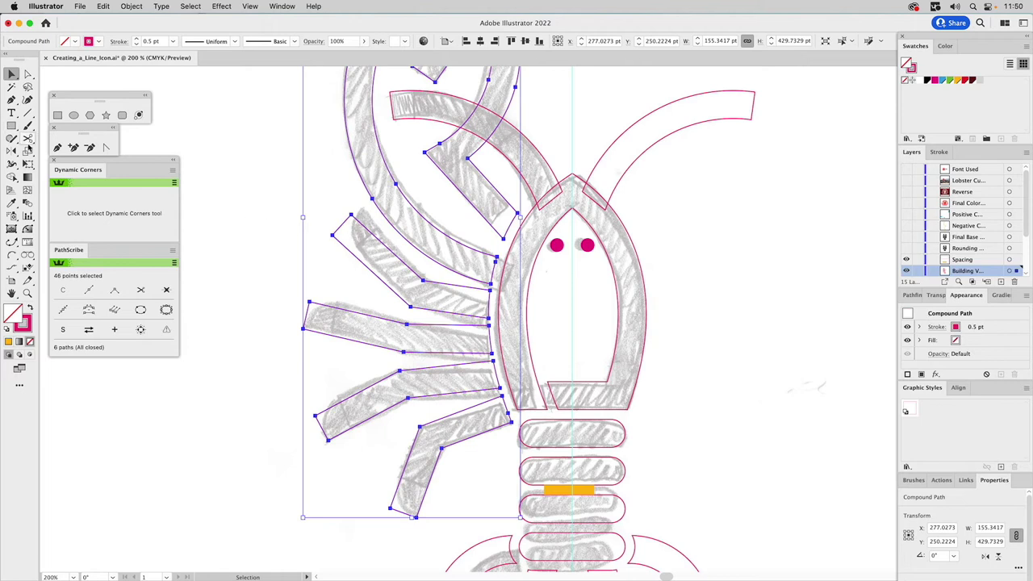
# Step: Reflect a copy of the left legs onto the lobster's right side
pyautogui.click(12, 153)
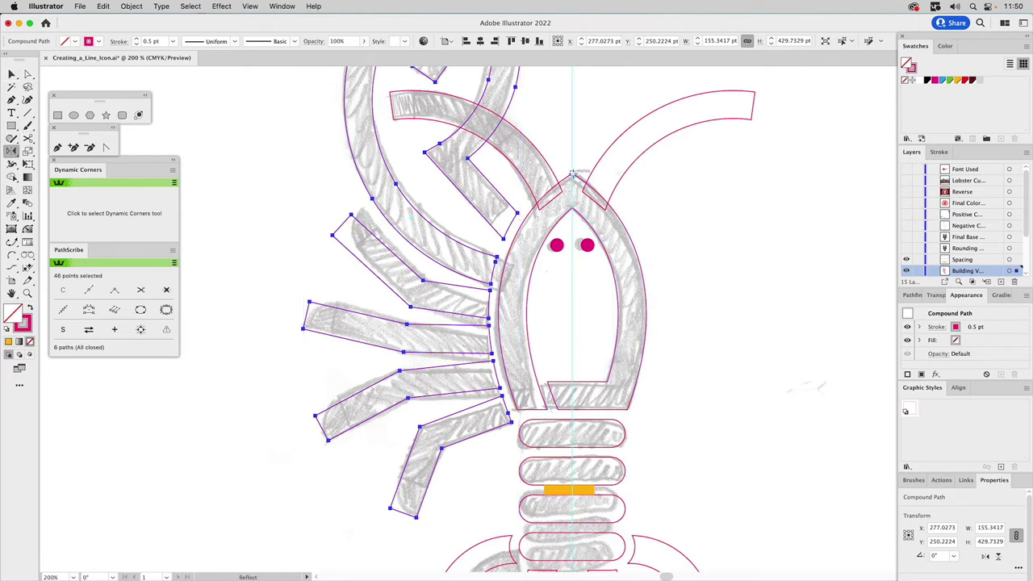
pyautogui.moveTo(572, 173); pyautogui.dragTo(613, 242)
pyautogui.press('v')
pyautogui.click(817, 174)
# Step: Zoom in on the upper-left claw and select its pincer outline
pyautogui.moveTo(599, 172); pyautogui.dragTo(613, 392)
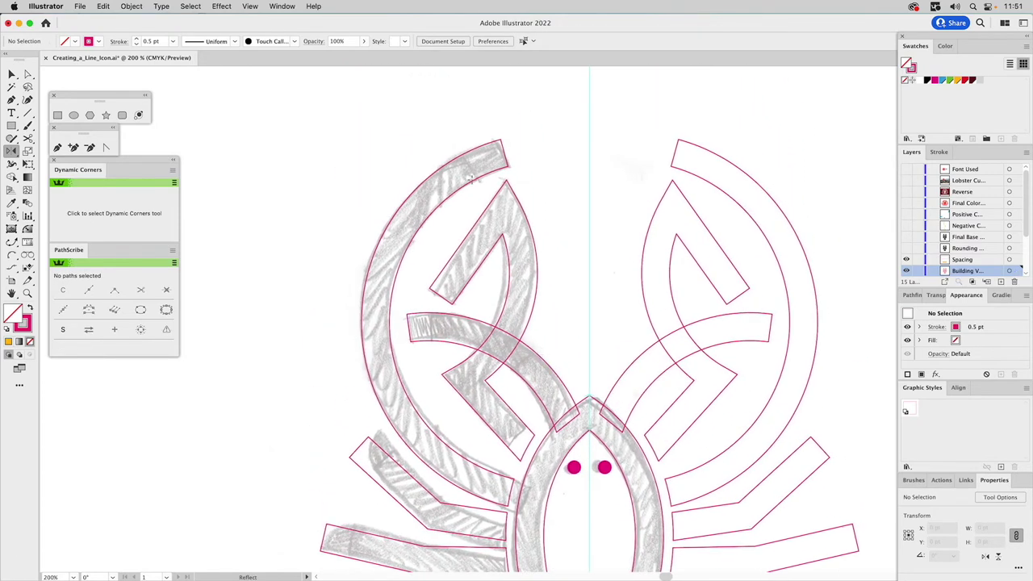
pyautogui.click(27, 293)
pyautogui.moveTo(404, 125); pyautogui.dragTo(489, 225)
pyautogui.press('a')
pyautogui.click(597, 302)
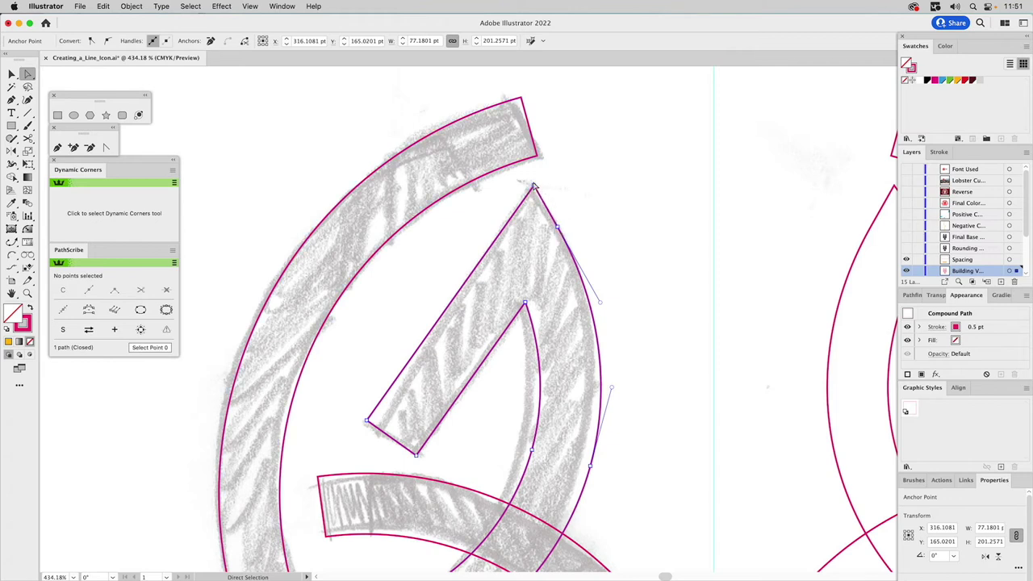
# Step: Select the trimmed left legs and try an orange outline before restoring magenta
pyautogui.moveTo(587, 192); pyautogui.dragTo(528, 133)
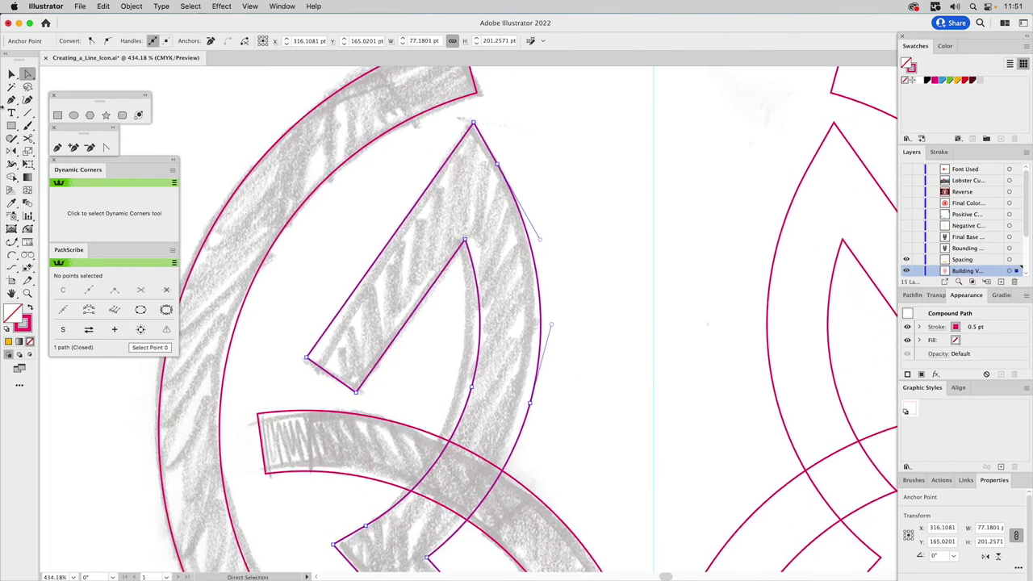
pyautogui.click(31, 139)
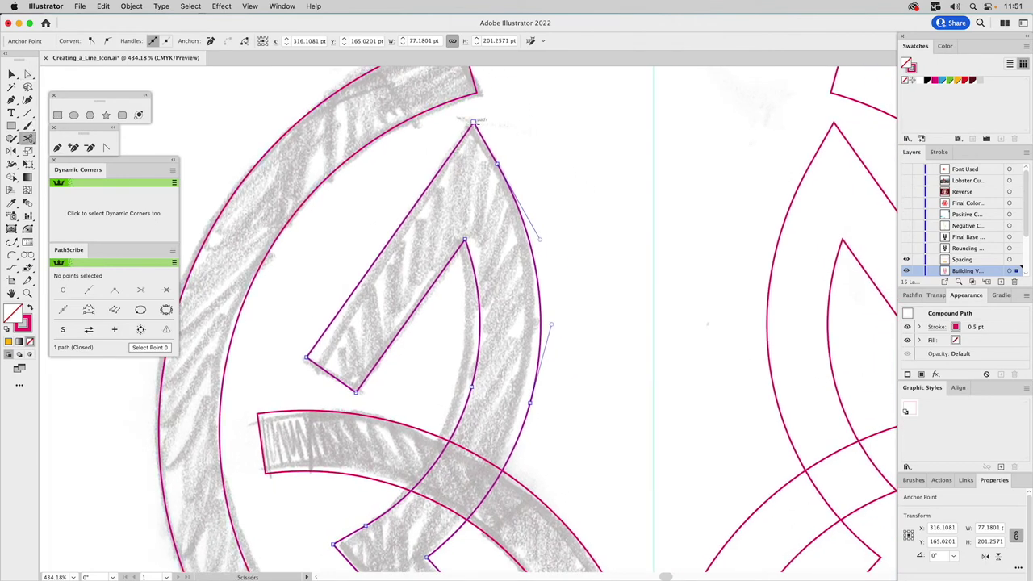
pyautogui.press('v')
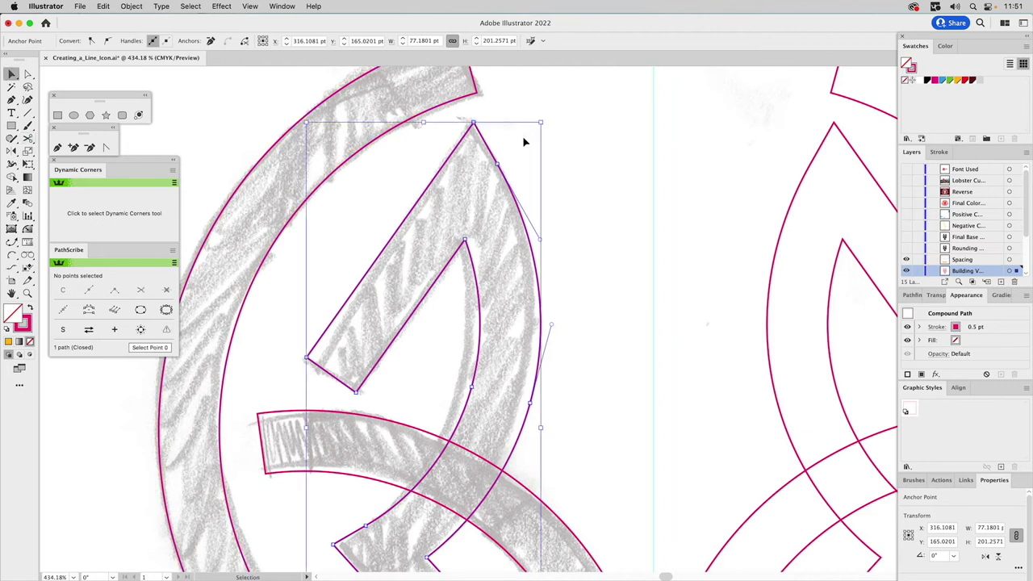
pyautogui.click(526, 138)
pyautogui.click(488, 150)
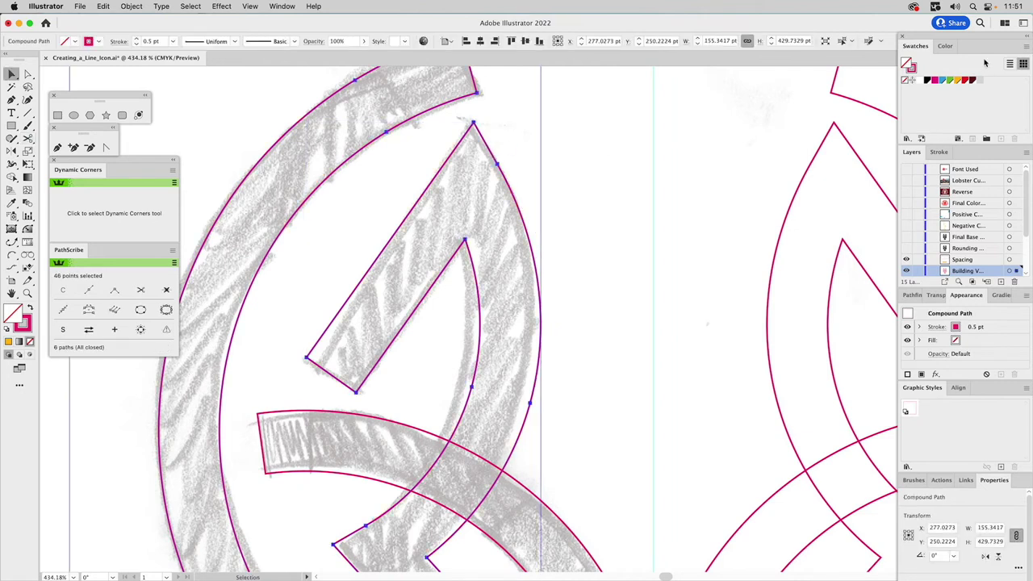
pyautogui.click(954, 82)
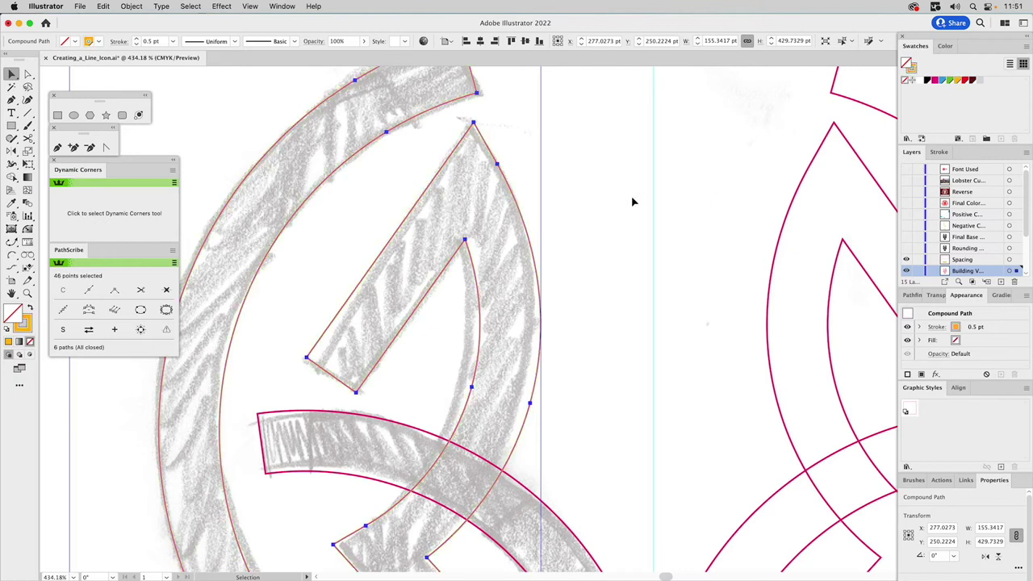
pyautogui.click(935, 81)
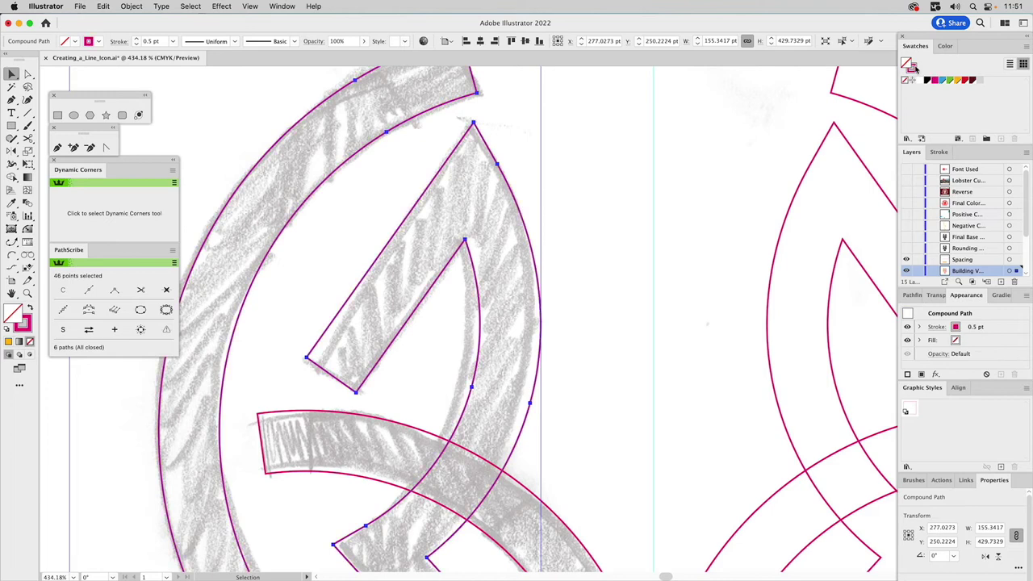
# Step: Cut the pincer outline at its top tip with Scissors and select the open path
pyautogui.click(27, 139)
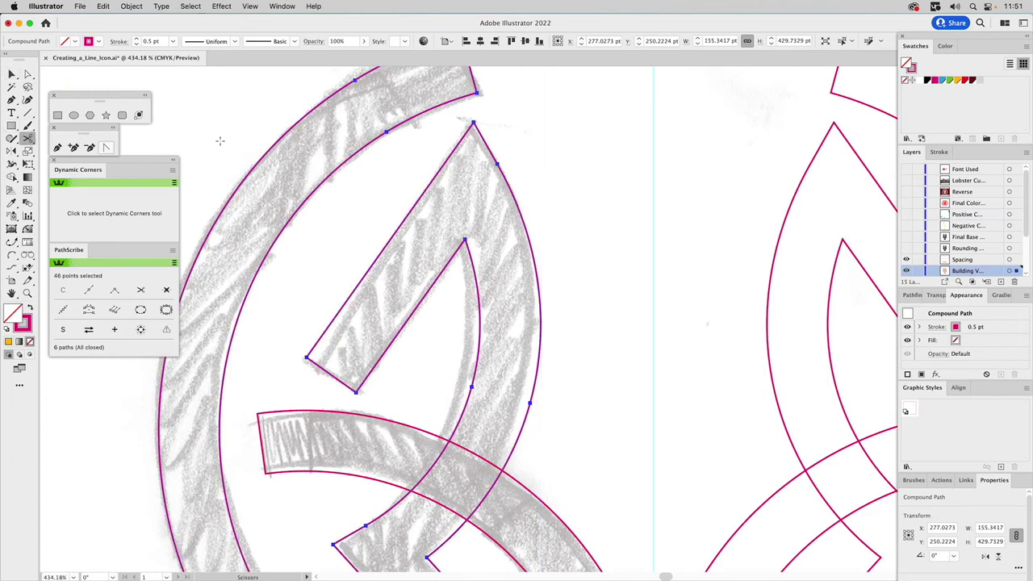
pyautogui.click(499, 161)
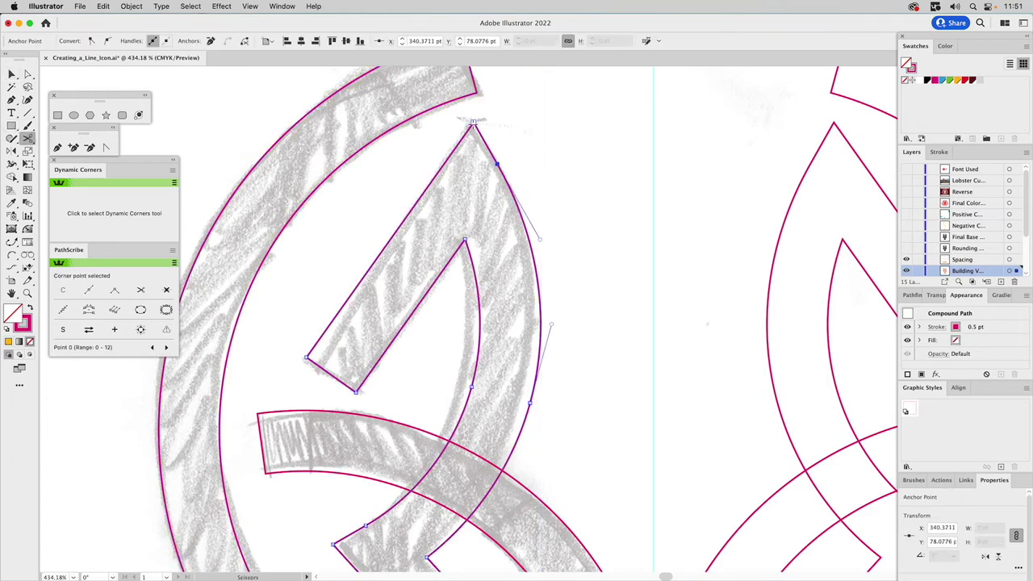
pyautogui.press('a')
pyautogui.press('super+shift+a')
pyautogui.click(485, 141)
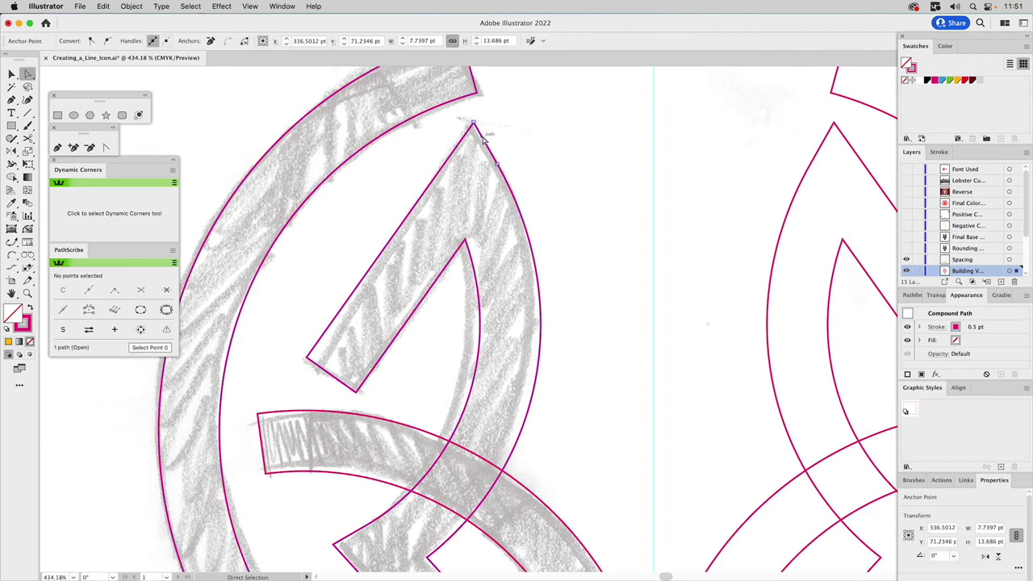
# Step: Extend the pincer's open end up to the claw tip
pyautogui.click(511, 143)
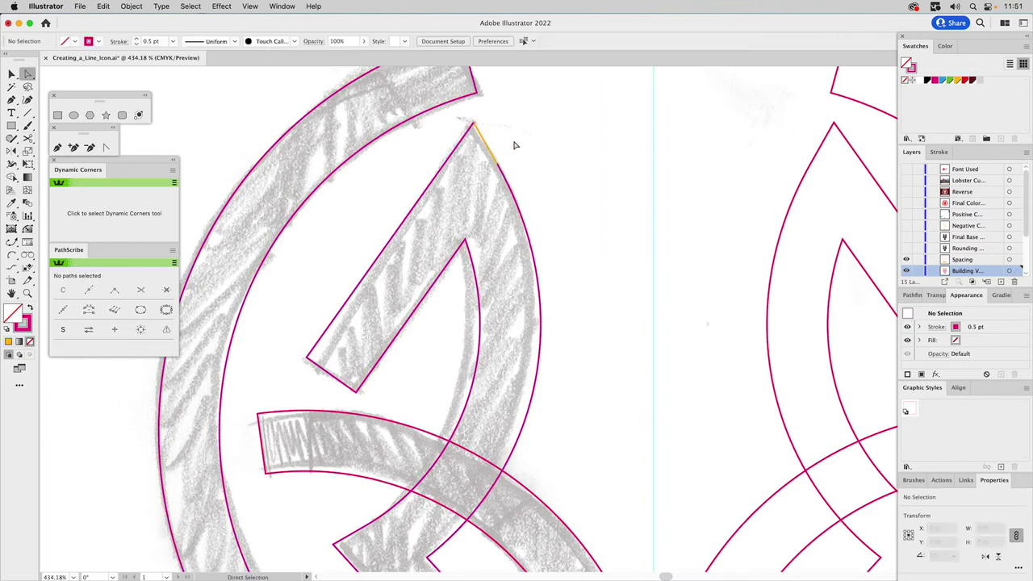
pyautogui.click(12, 241)
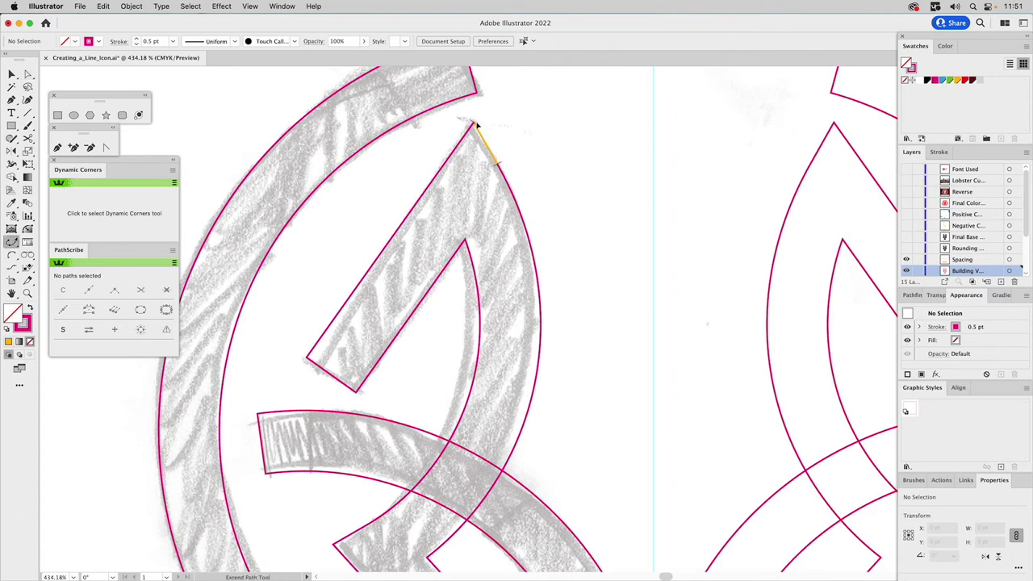
pyautogui.moveTo(476, 126); pyautogui.dragTo(481, 111)
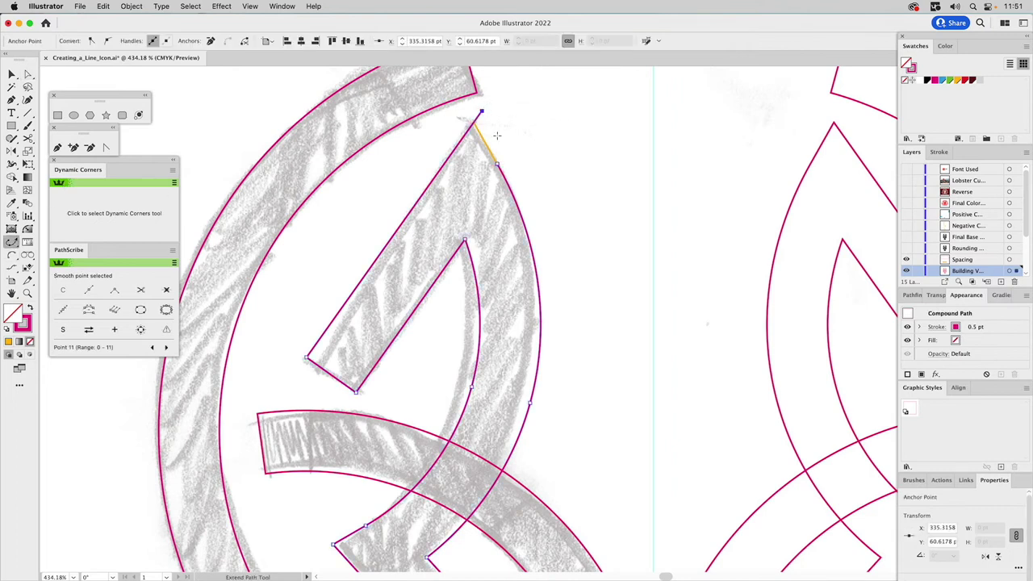
pyautogui.moveTo(499, 167); pyautogui.dragTo(460, 117)
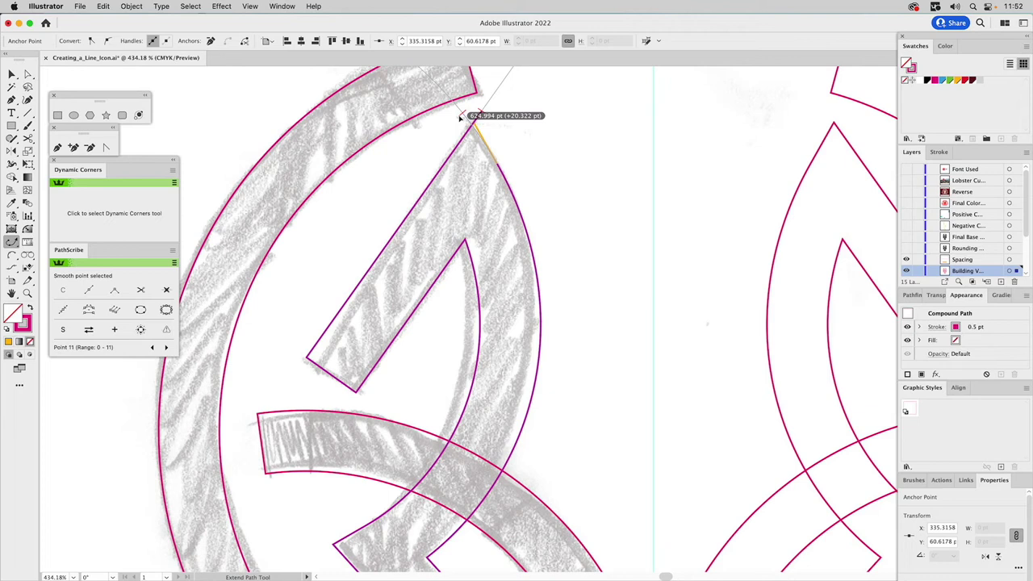
pyautogui.moveTo(459, 117); pyautogui.dragTo(460, 118)
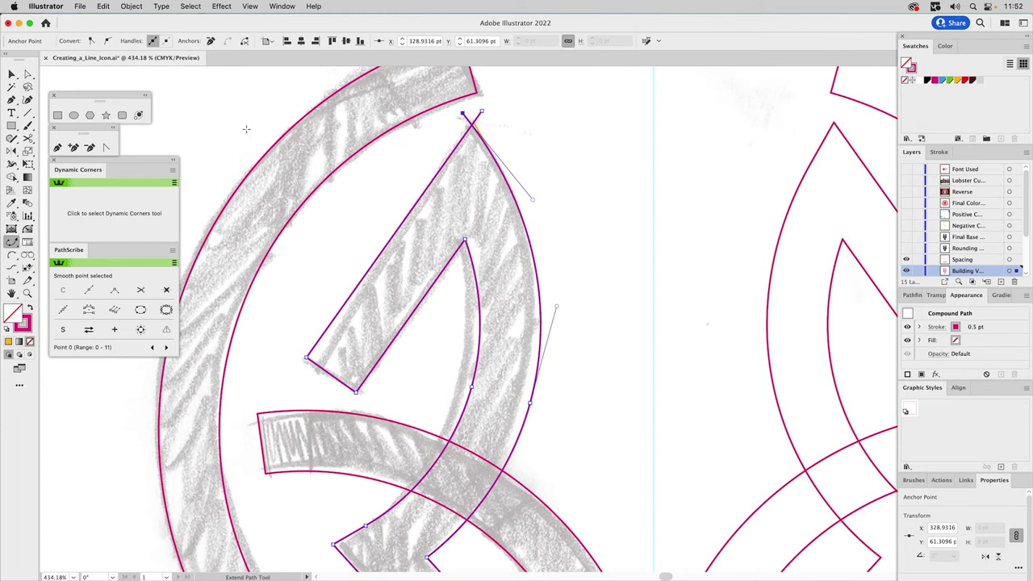
# Step: Reposition the claw's tip anchor to form a clean pointed top corner
pyautogui.press('p')
pyautogui.moveTo(472, 117); pyautogui.dragTo(480, 111)
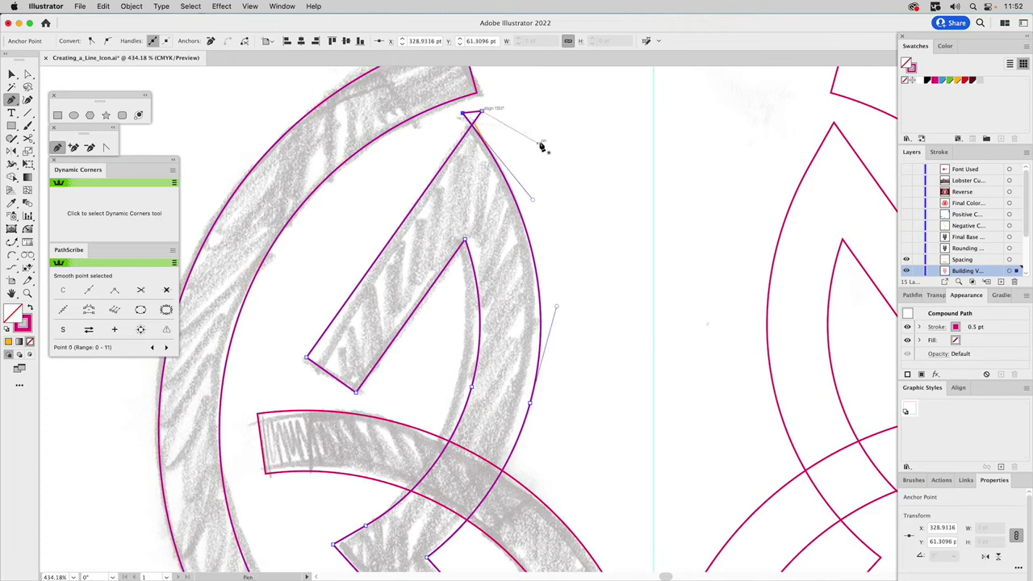
pyautogui.press('v')
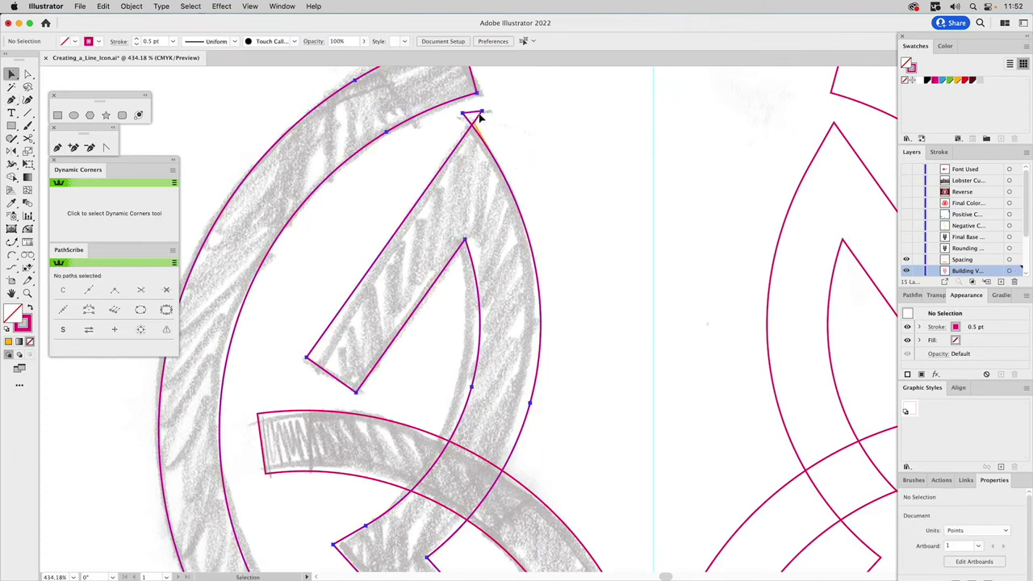
pyautogui.click(916, 296)
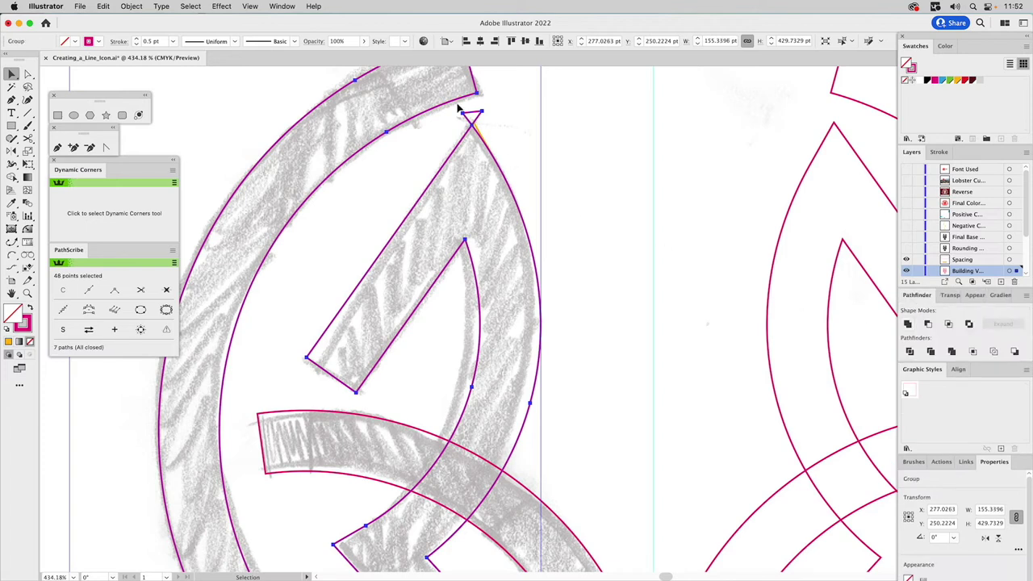
pyautogui.click(500, 106)
pyautogui.press('a')
pyautogui.moveTo(480, 119); pyautogui.dragTo(479, 126)
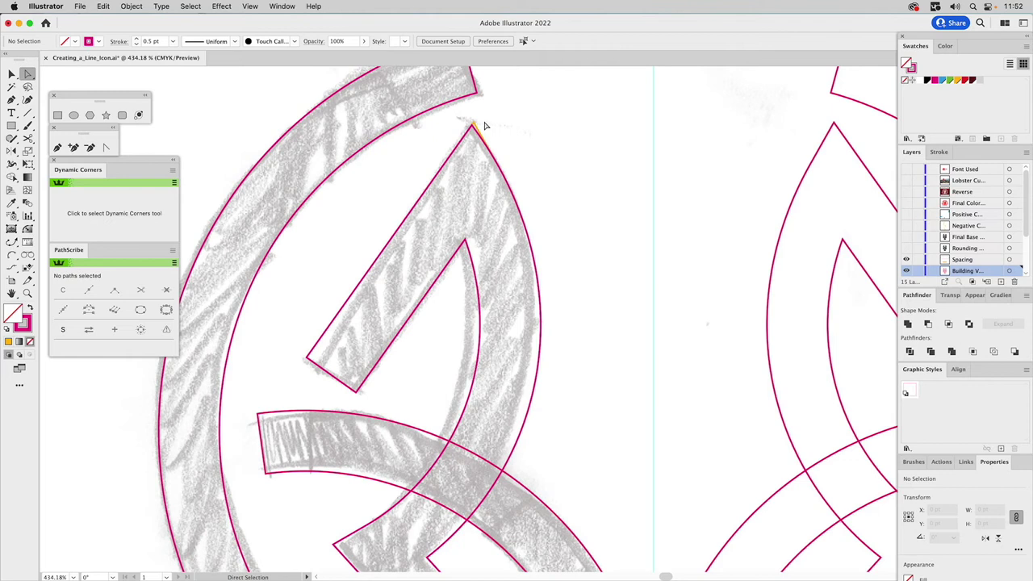
# Step: Delete the old right-hand claw outline
pyautogui.press('v')
pyautogui.click(475, 127)
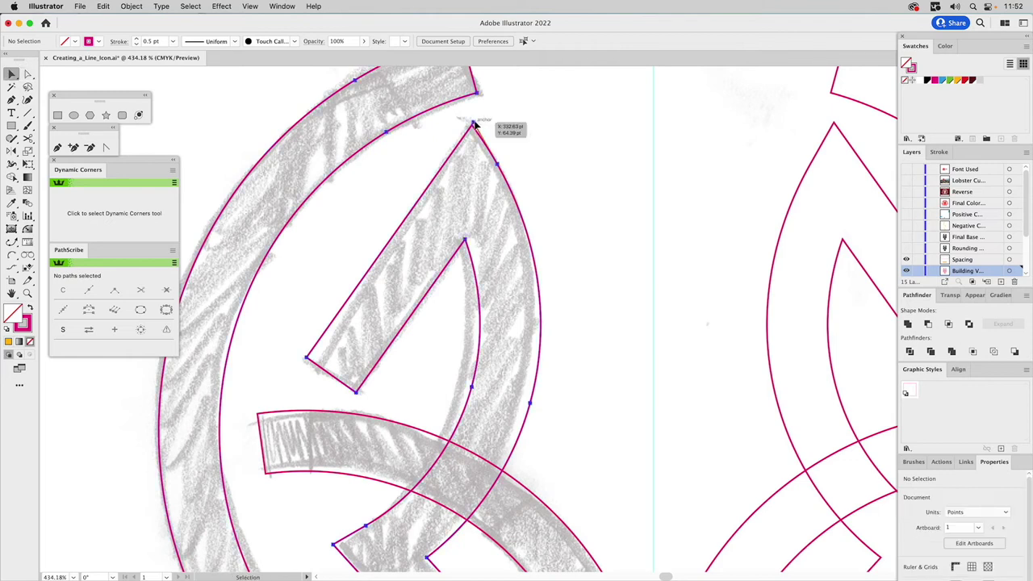
pyautogui.click(658, 158)
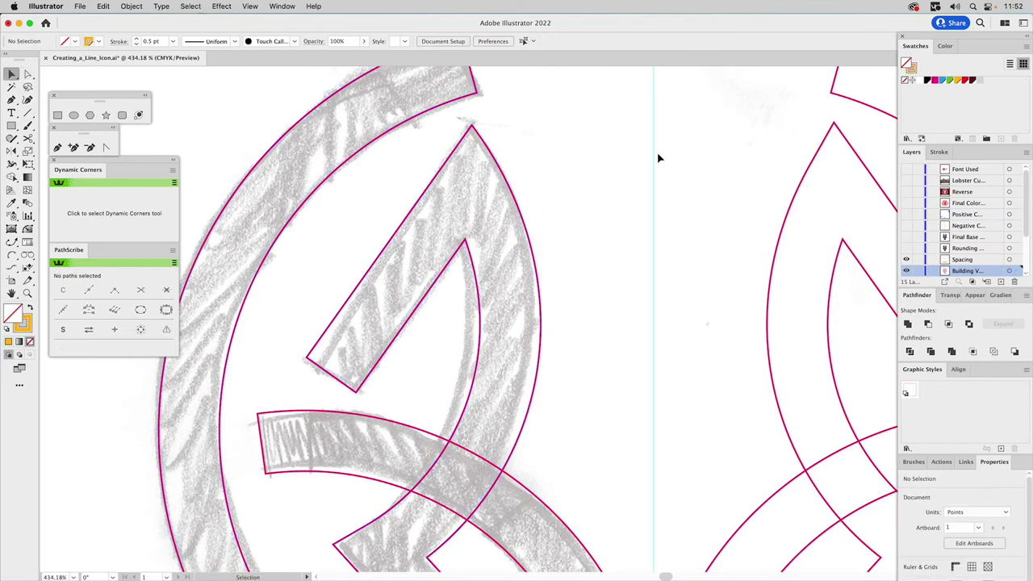
pyautogui.click(835, 136)
pyautogui.press('Delete')
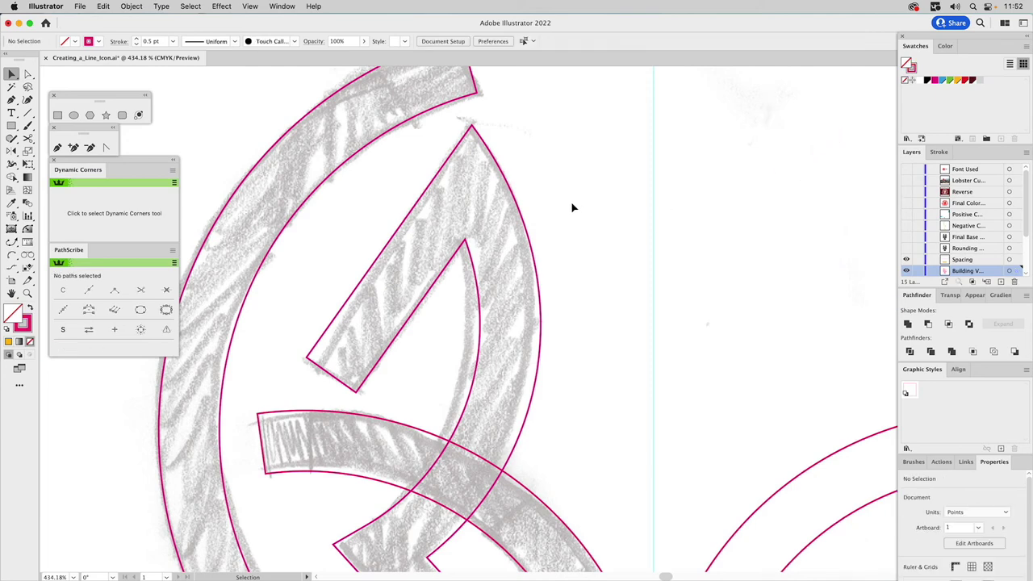
# Step: Combine the left-half group of paths into one compound path
pyautogui.scroll(-10, 572, 208)
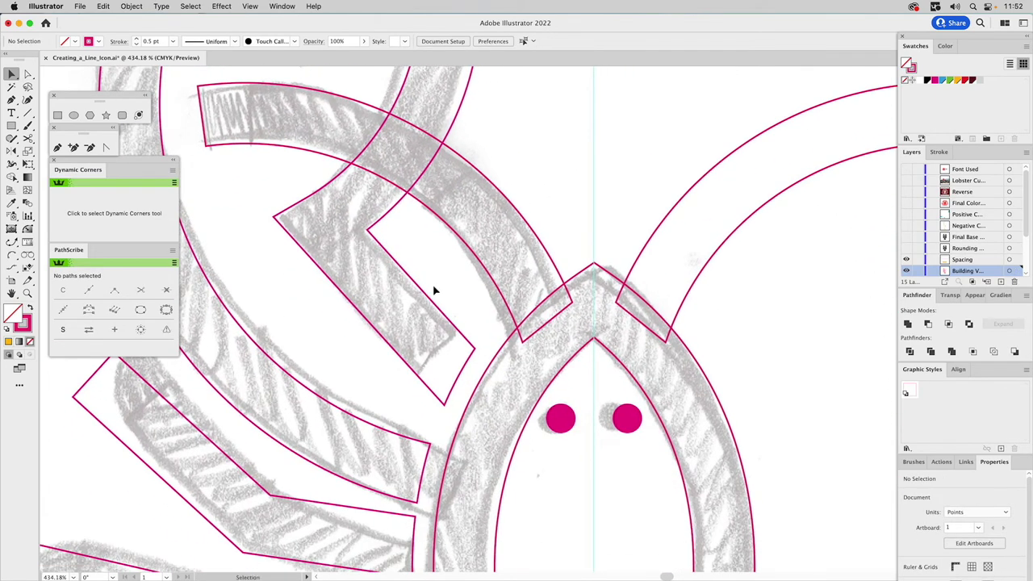
pyautogui.click(397, 345)
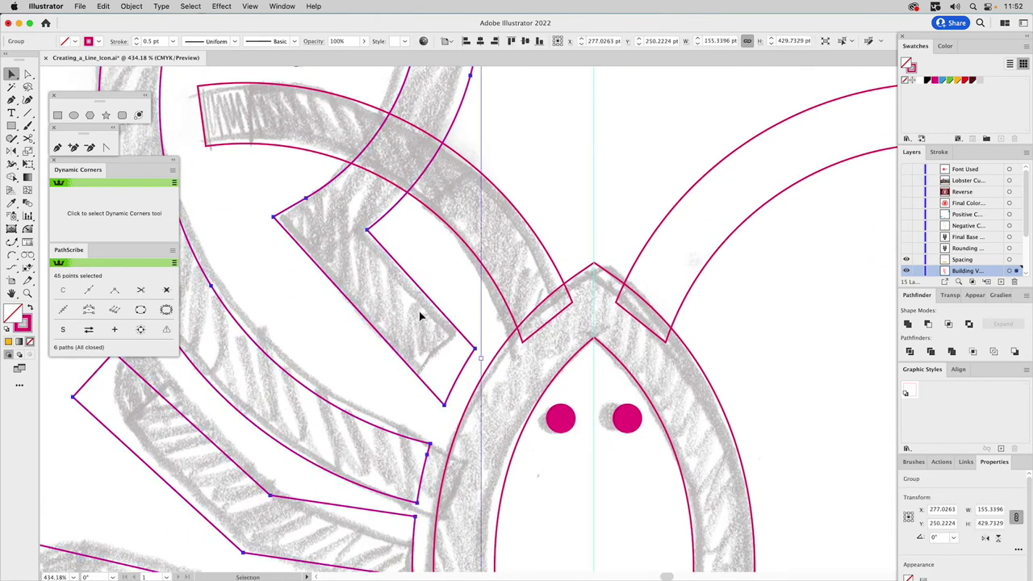
pyautogui.scroll(-8, 423, 311)
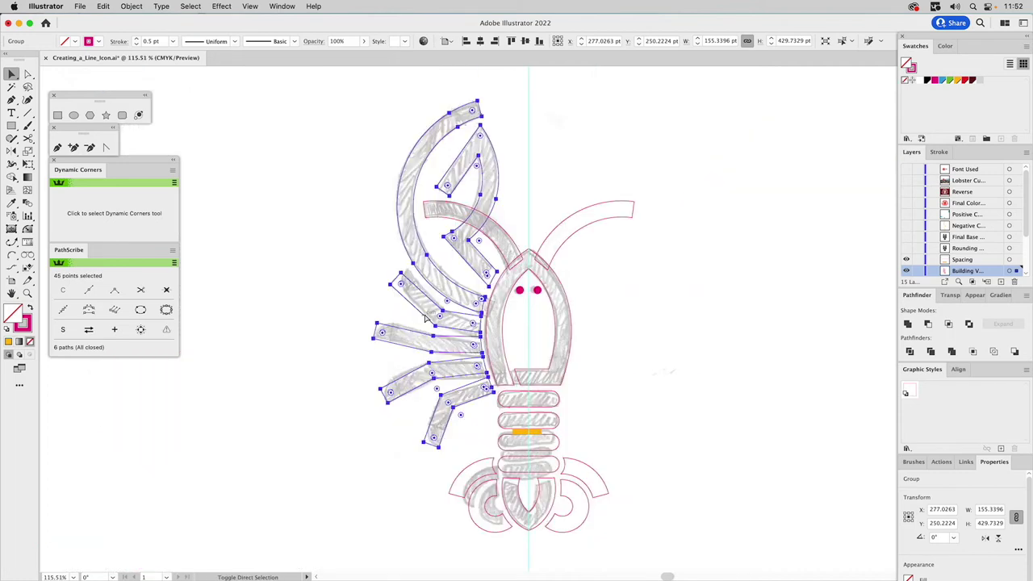
pyautogui.press('super+8')
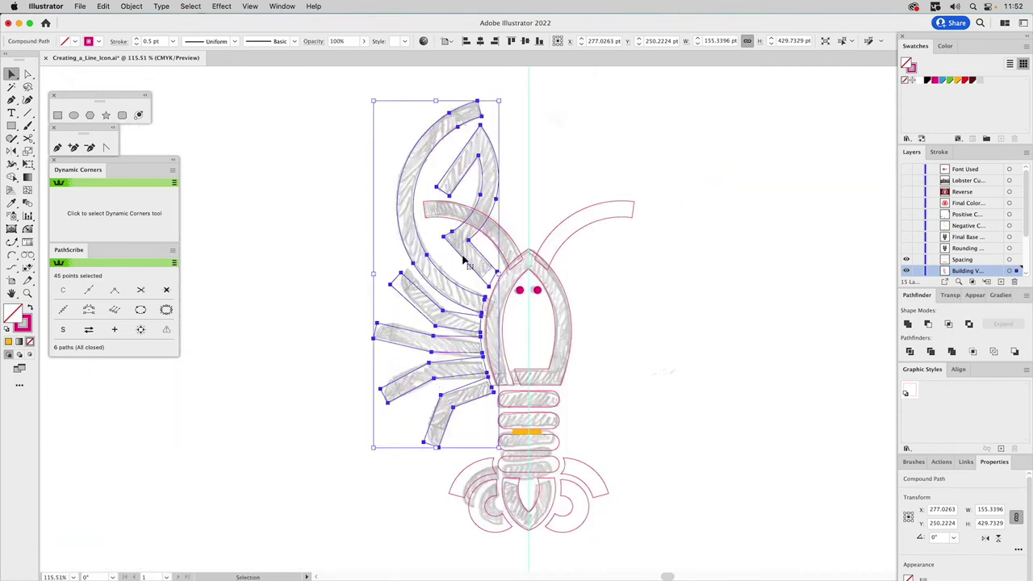
# Step: Reflect a copy of the left half across the head-tip axis and show the Rounding layer
pyautogui.click(14, 150)
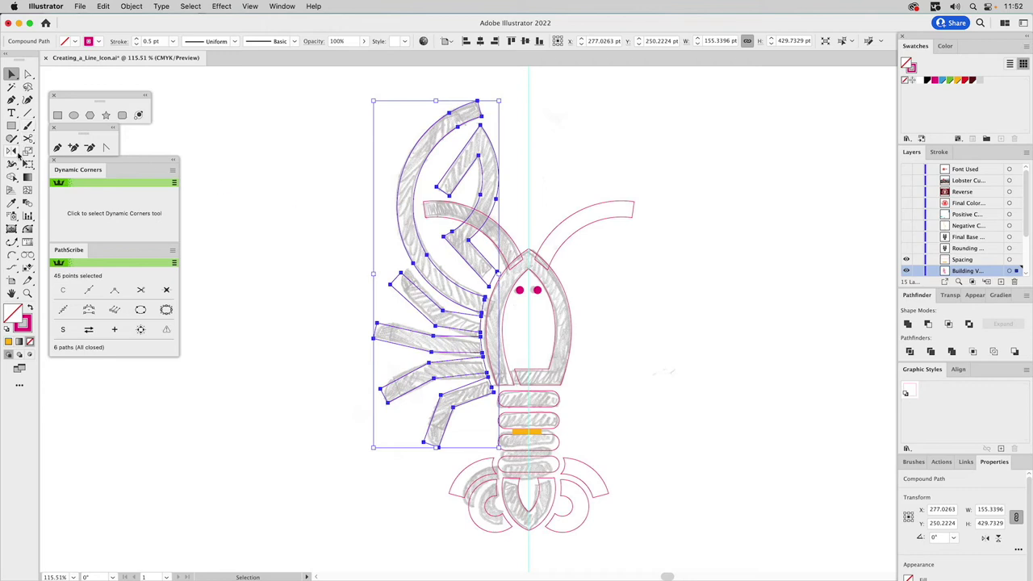
pyautogui.click(529, 250)
pyautogui.moveTo(573, 275); pyautogui.dragTo(634, 334)
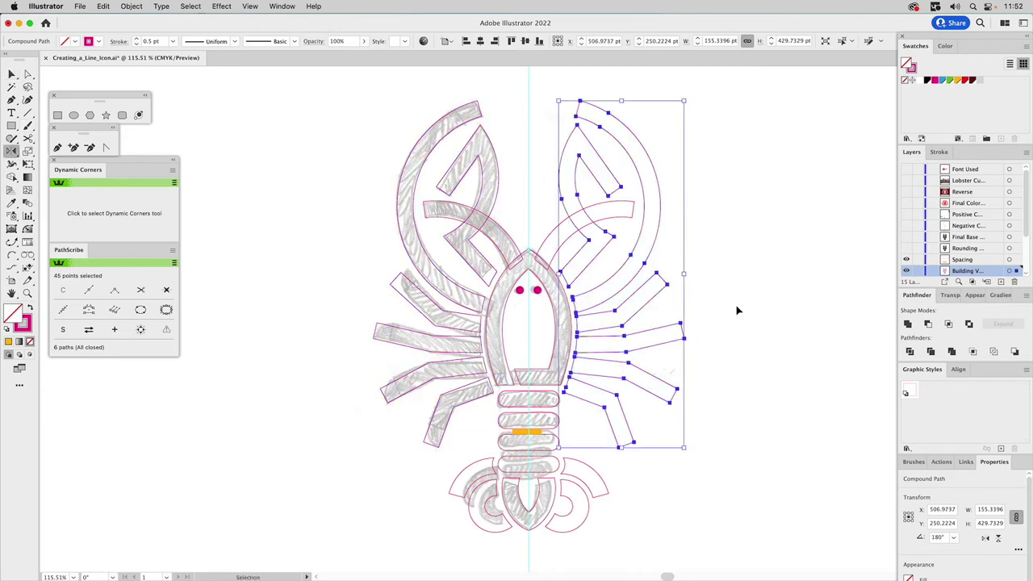
pyautogui.press('super+shift+a')
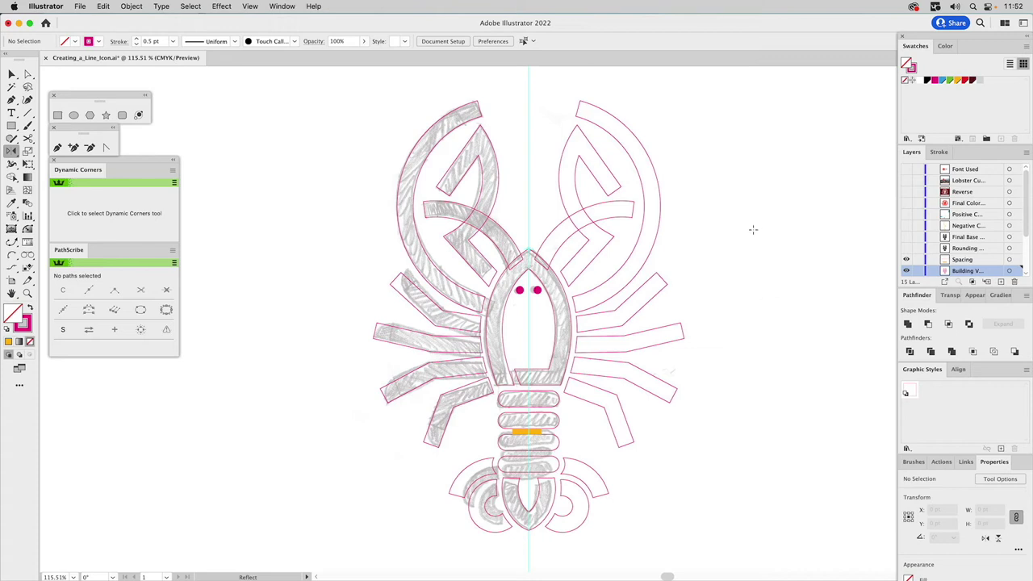
pyautogui.press('v')
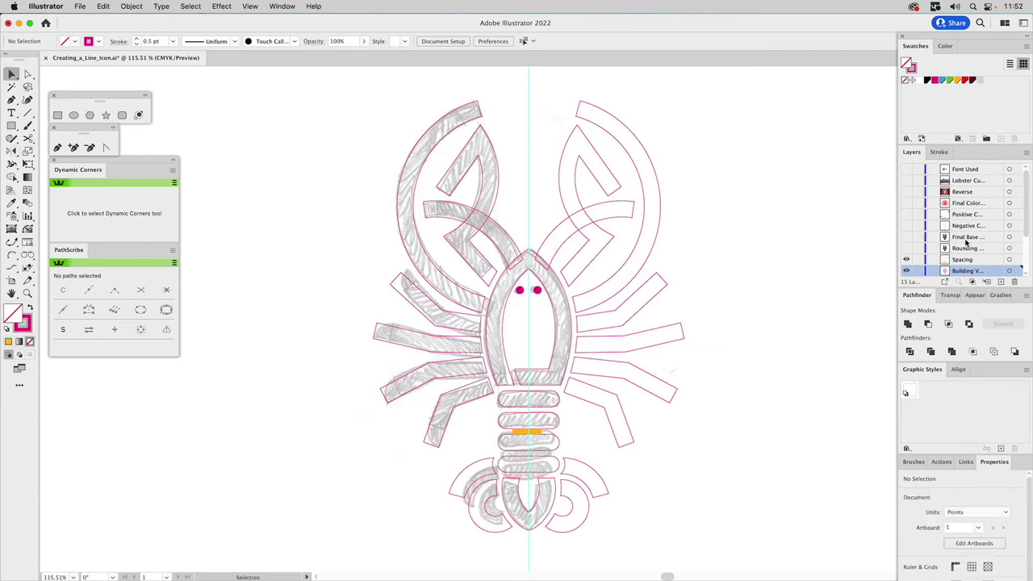
pyautogui.click(906, 250)
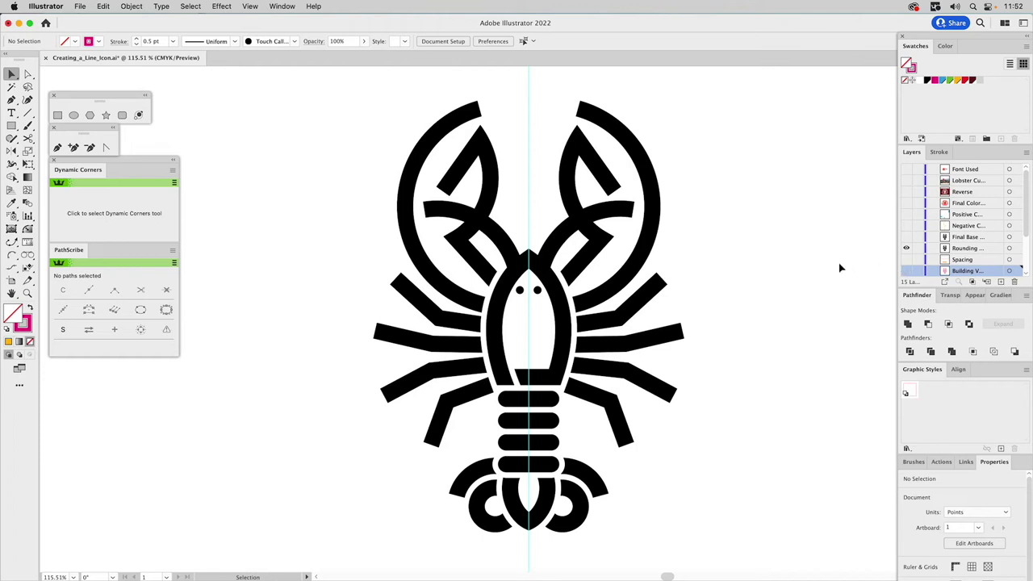
# Step: Hide the vertical centre guide to reveal the finished filled lobster icon
pyautogui.scroll(-1, 931, 257)
pyautogui.press('super+semicolon')
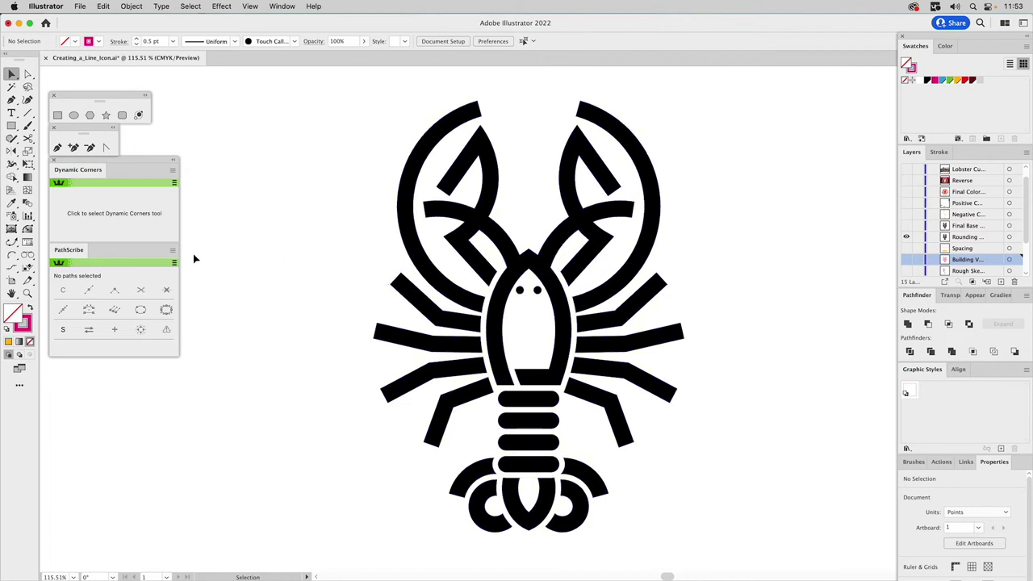
pyautogui.click(28, 229)
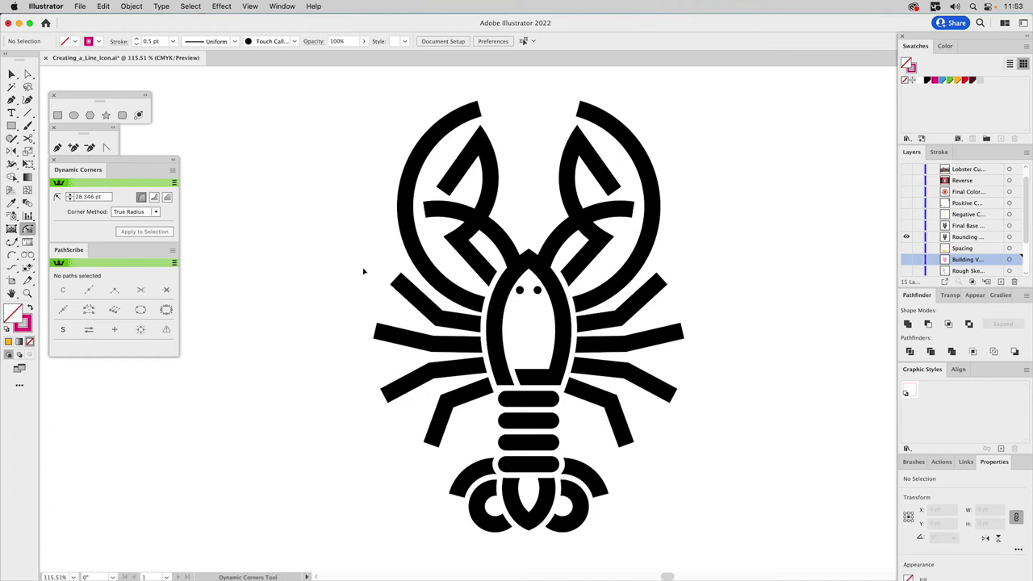
# Step: Zoom in and set the upper-left leg's tip corners to 0 pt for a sharp tip
pyautogui.press('z')
pyautogui.moveTo(321, 230); pyautogui.dragTo(616, 485)
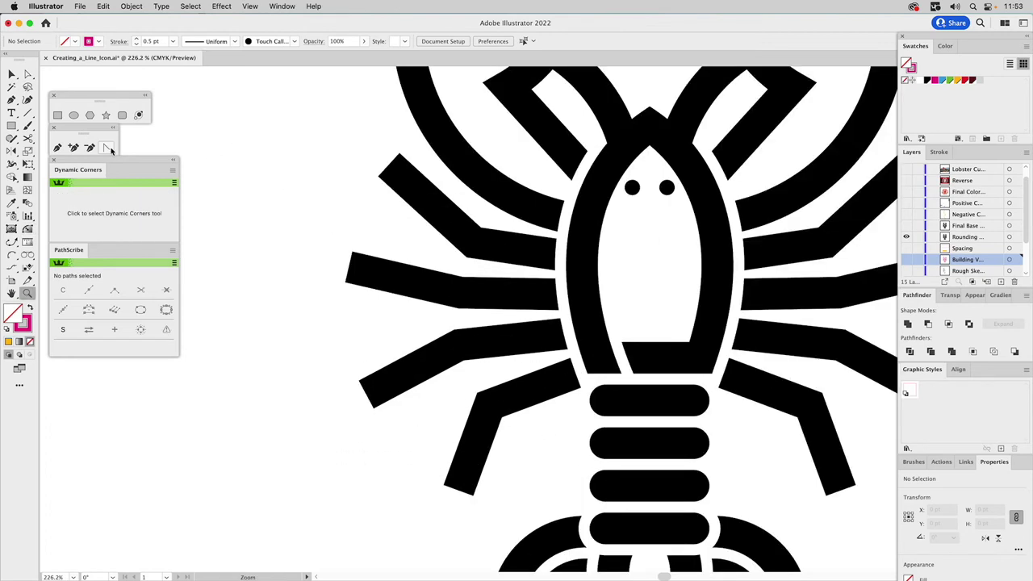
pyautogui.press('a')
pyautogui.moveTo(371, 170); pyautogui.dragTo(450, 192)
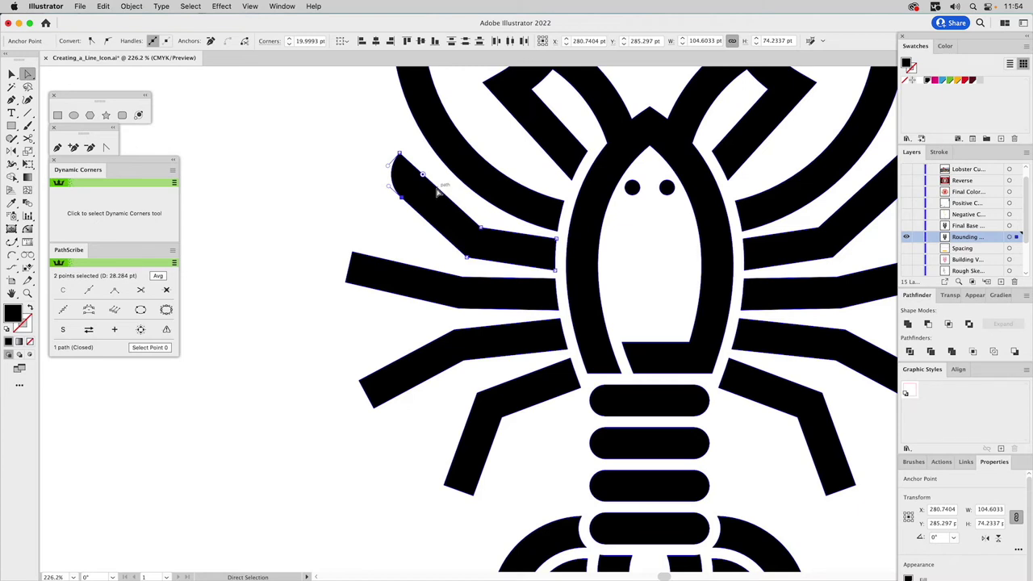
pyautogui.moveTo(422, 173); pyautogui.dragTo(389, 166)
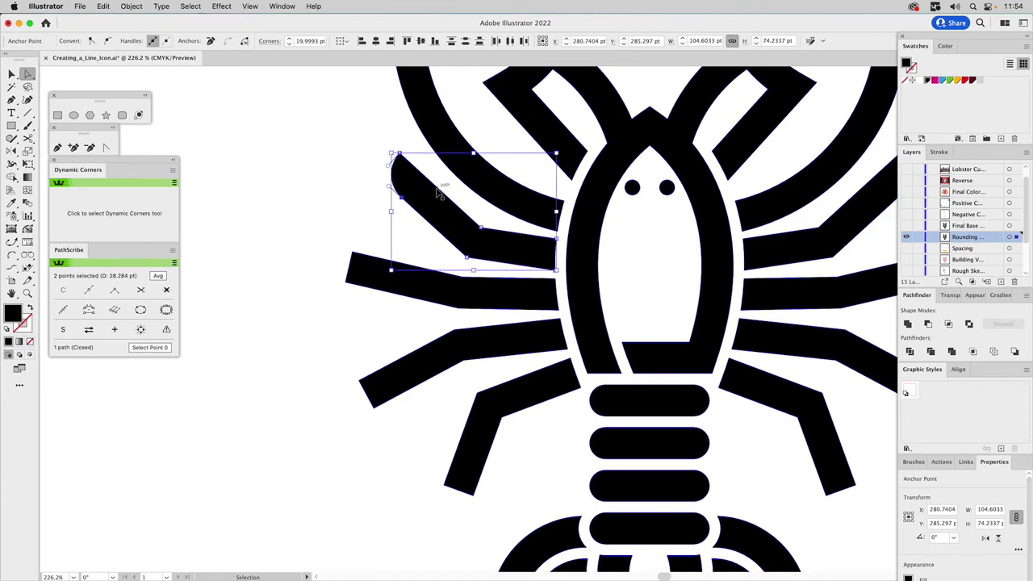
pyautogui.click(315, 143)
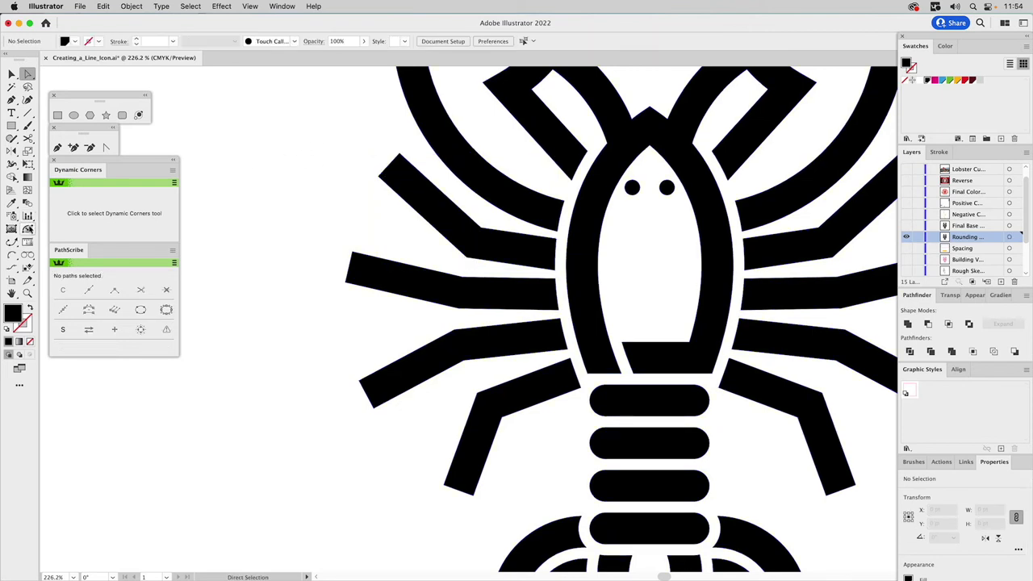
pyautogui.click(28, 229)
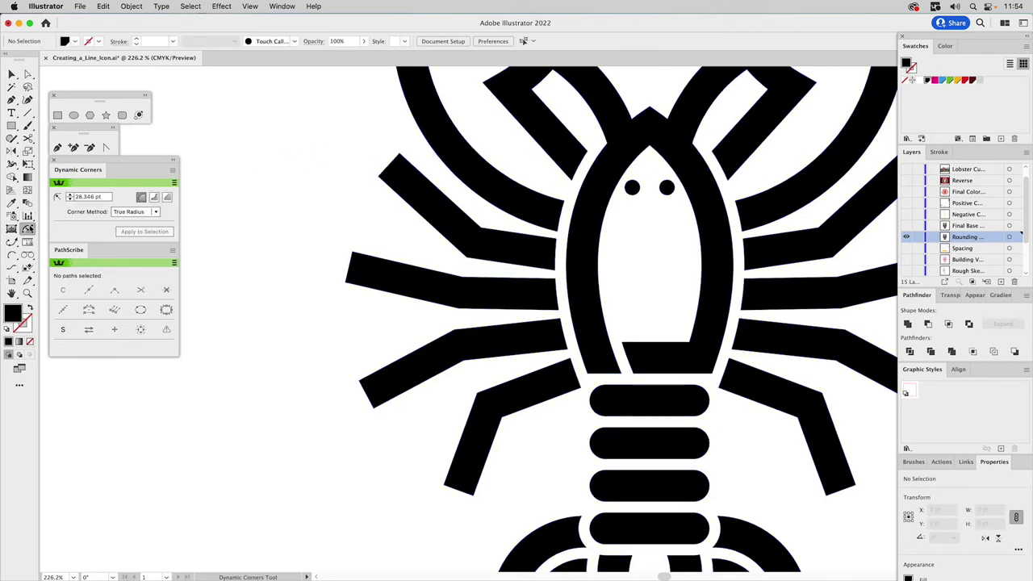
# Step: Select the tip corners of the left legs for rounding
pyautogui.click(382, 173)
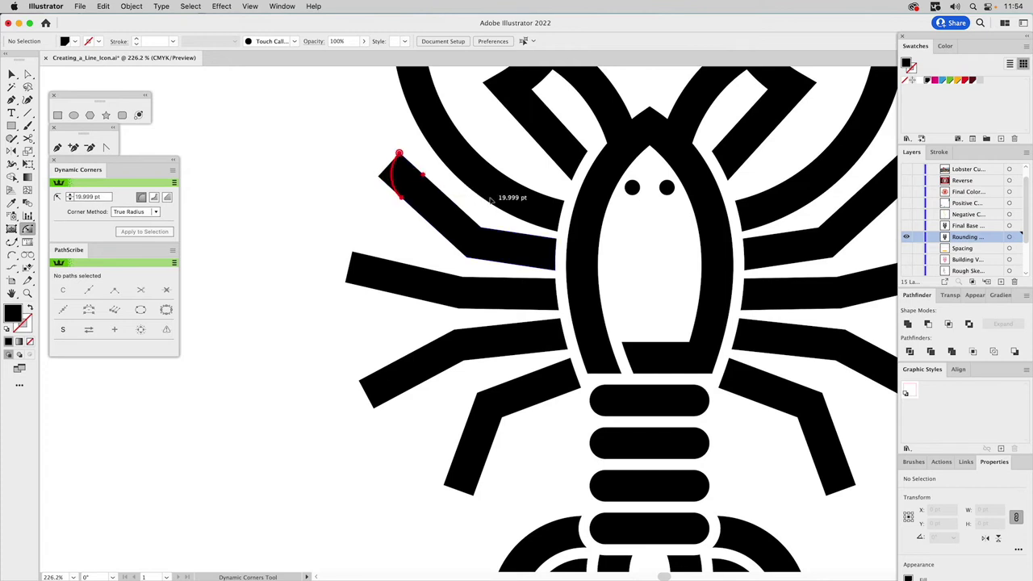
pyautogui.click(347, 284)
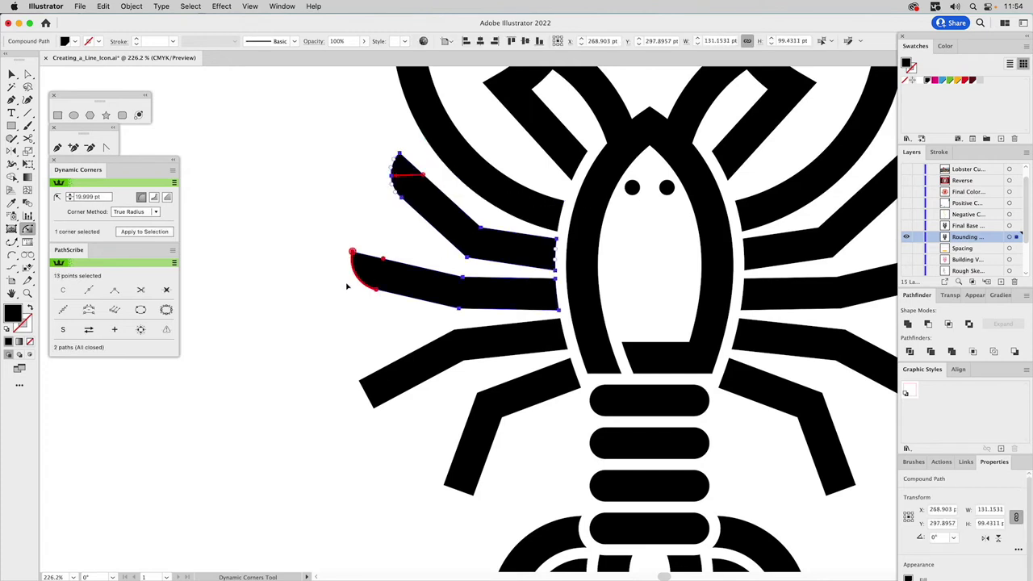
pyautogui.keyDown('shift'); pyautogui.click(374, 410); pyautogui.keyUp('shift')
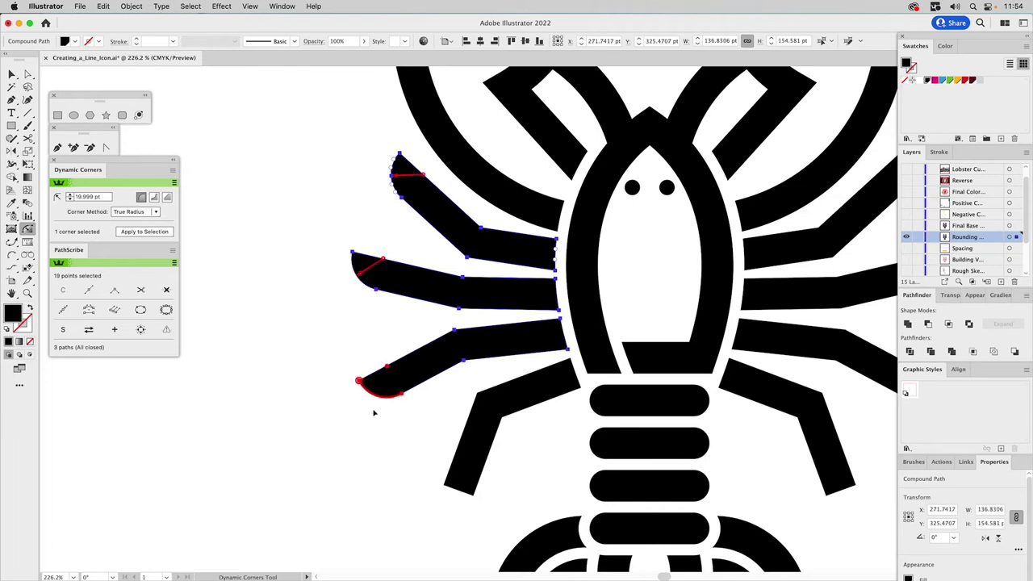
pyautogui.press('super+z')
pyautogui.press('super+z')
pyautogui.press('super+z')
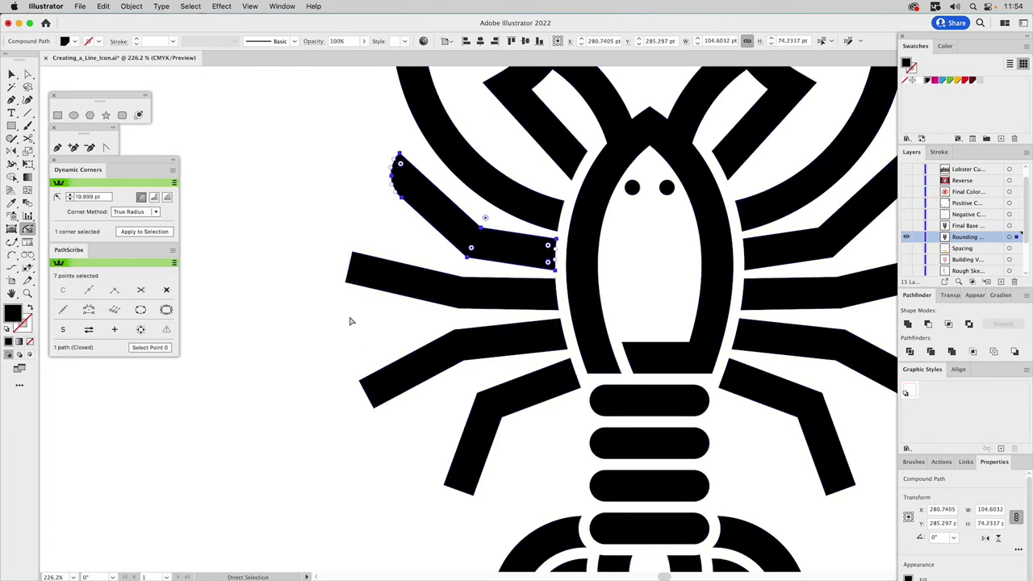
pyautogui.keyDown('shift'); pyautogui.click(350, 255); pyautogui.keyUp('shift')
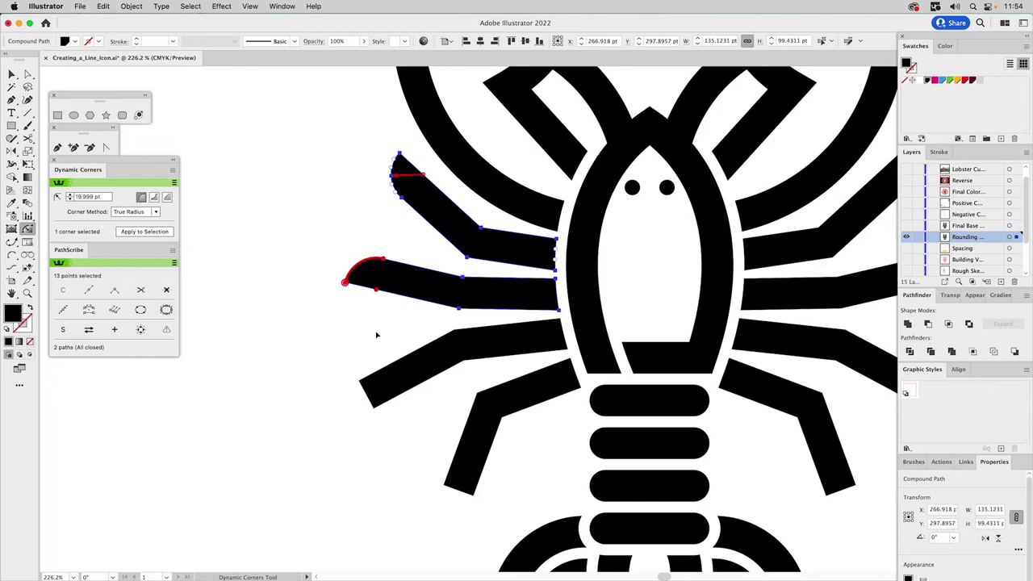
pyautogui.keyDown('shift'); pyautogui.click(361, 381); pyautogui.keyUp('shift')
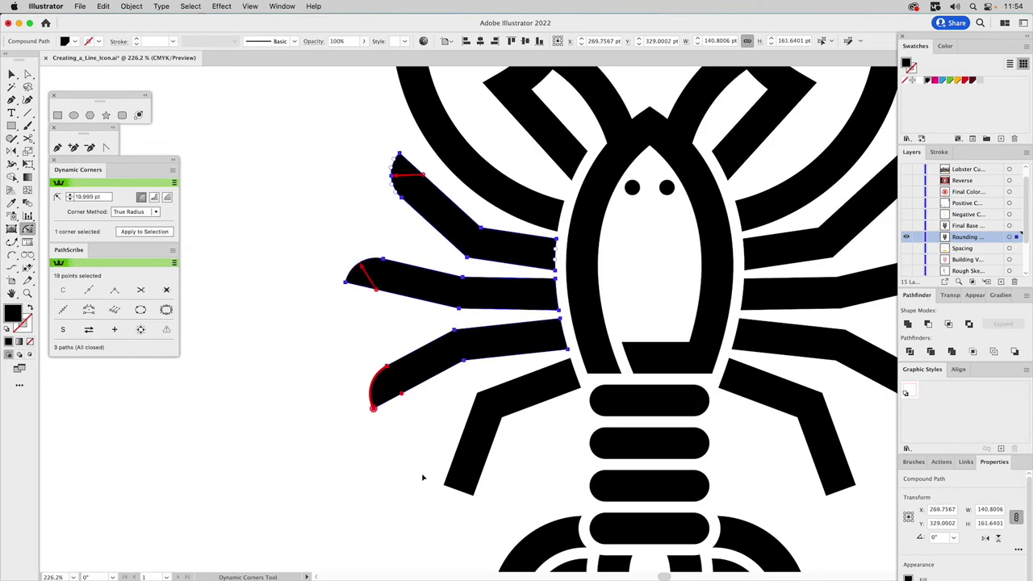
pyautogui.keyDown('shift'); pyautogui.click(445, 488); pyautogui.keyUp('shift')
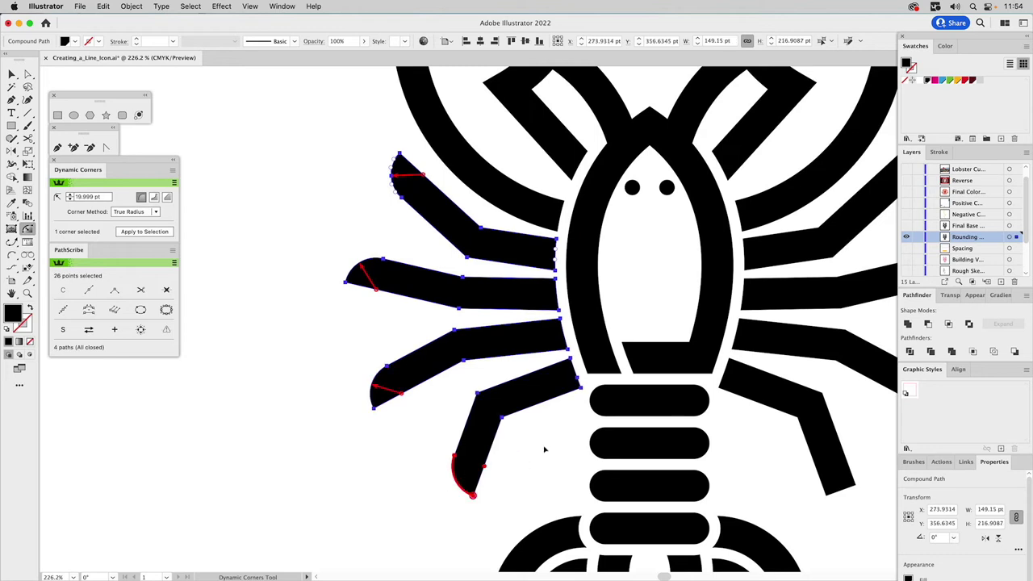
# Step: Add the right legs' tip corners so every leg tip is rounded
pyautogui.hscroll(6, 565, 484)
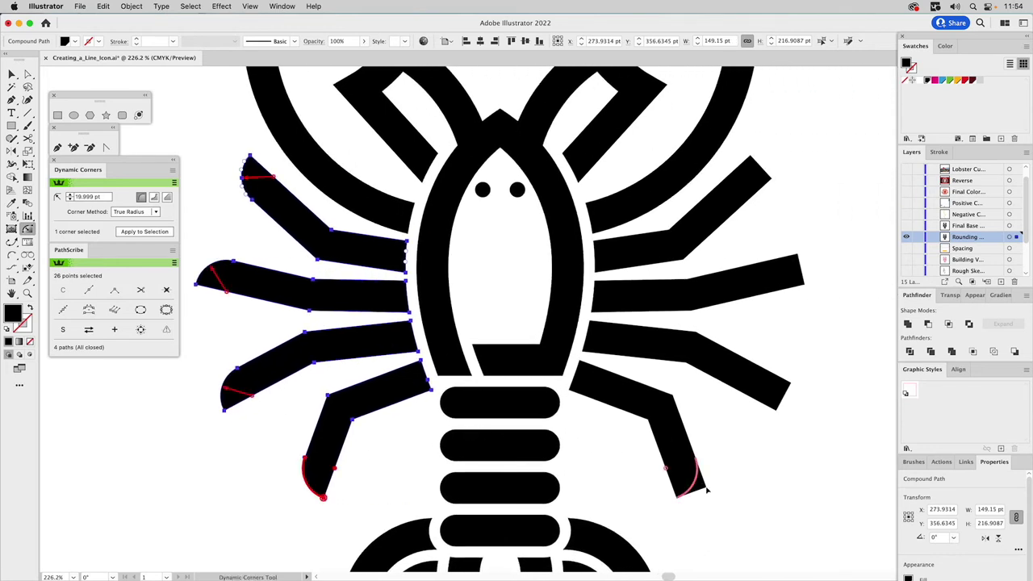
pyautogui.keyDown('shift'); pyautogui.click(706, 487); pyautogui.keyUp('shift')
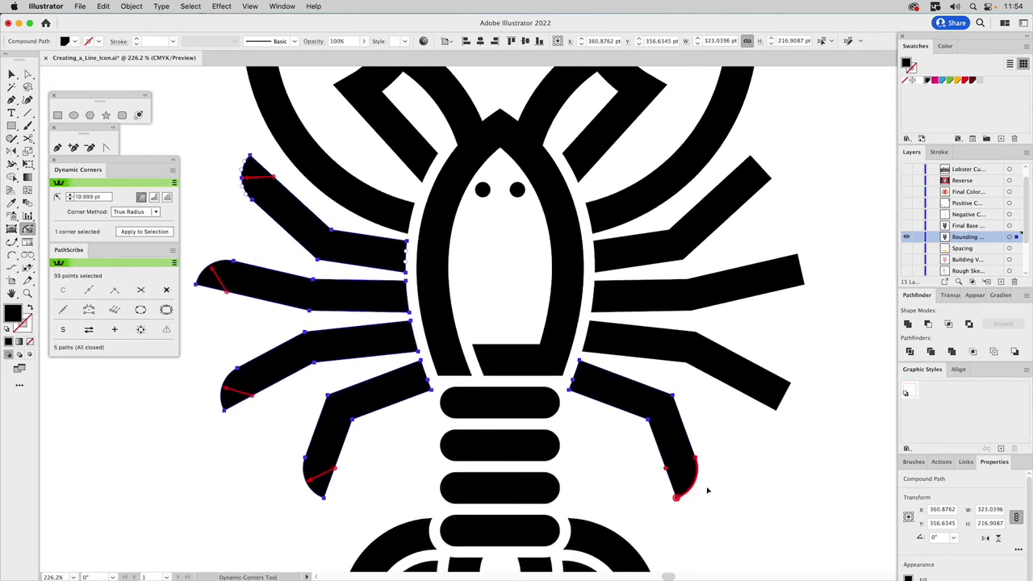
pyautogui.keyDown('shift'); pyautogui.click(790, 387); pyautogui.keyUp('shift')
pyautogui.keyDown('shift'); pyautogui.click(799, 257); pyautogui.keyUp('shift')
pyautogui.keyDown('shift'); pyautogui.click(797, 257); pyautogui.keyUp('shift')
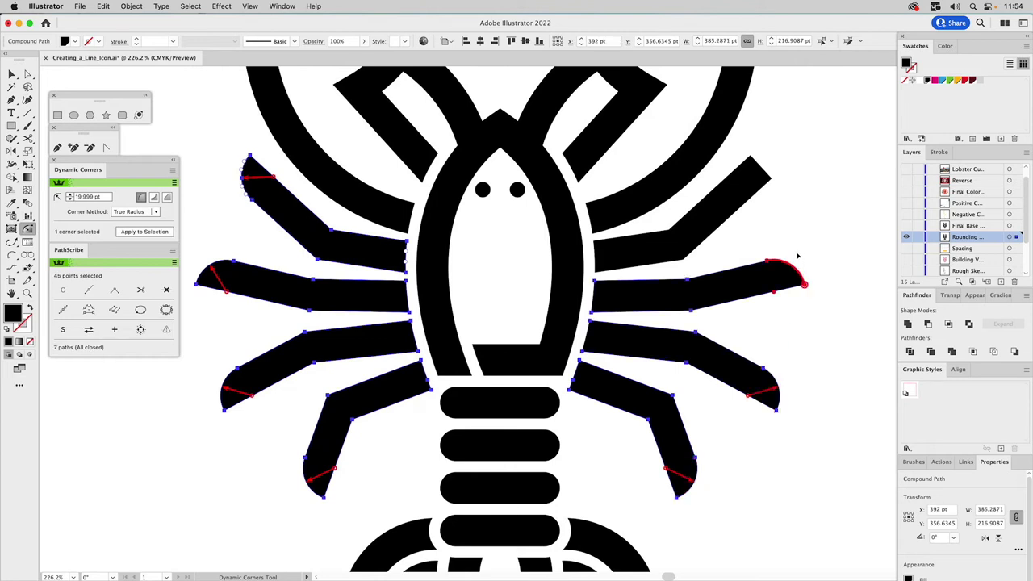
pyautogui.keyDown('shift'); pyautogui.click(770, 181); pyautogui.keyUp('shift')
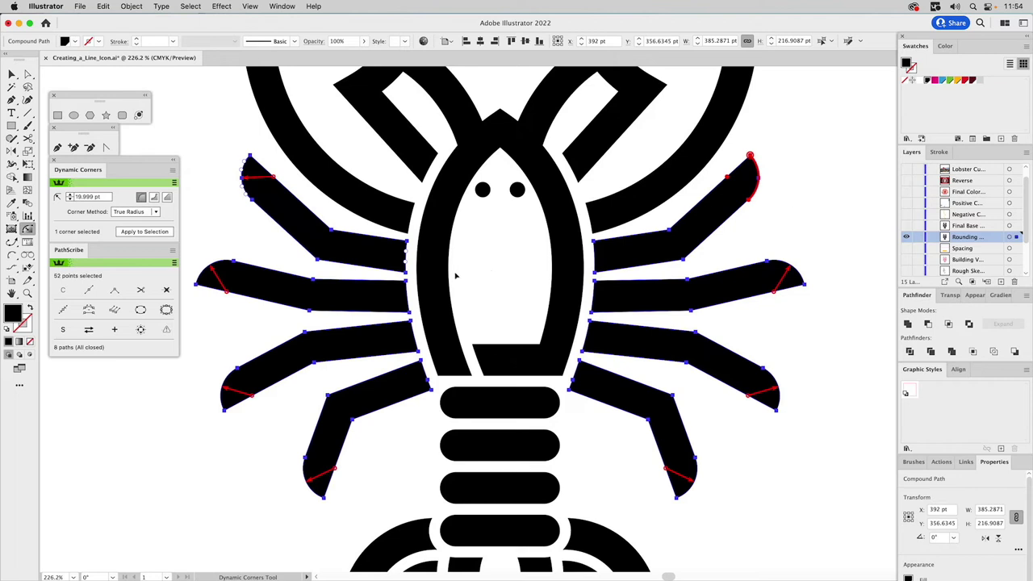
# Step: Select all the lobster artwork, unite it in Pathfinder, and deselect
pyautogui.press('v')
pyautogui.click(234, 242)
pyautogui.press('super+a')
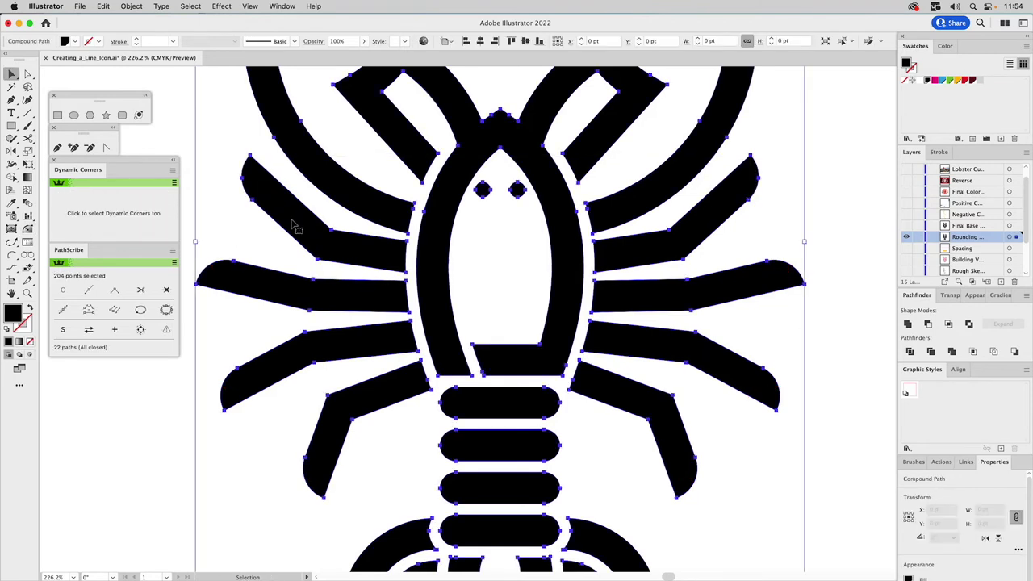
pyautogui.click(906, 324)
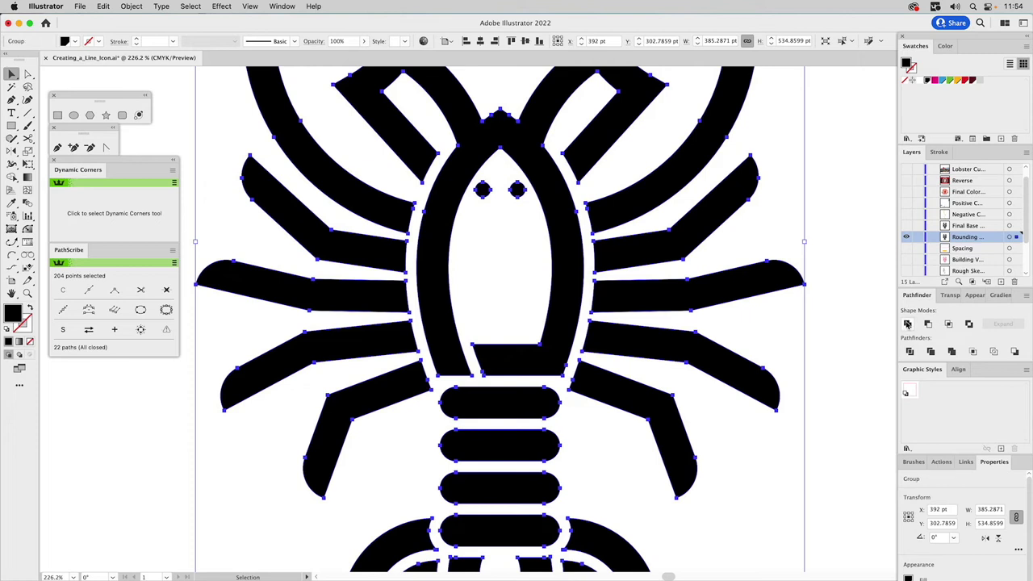
pyautogui.click(230, 145)
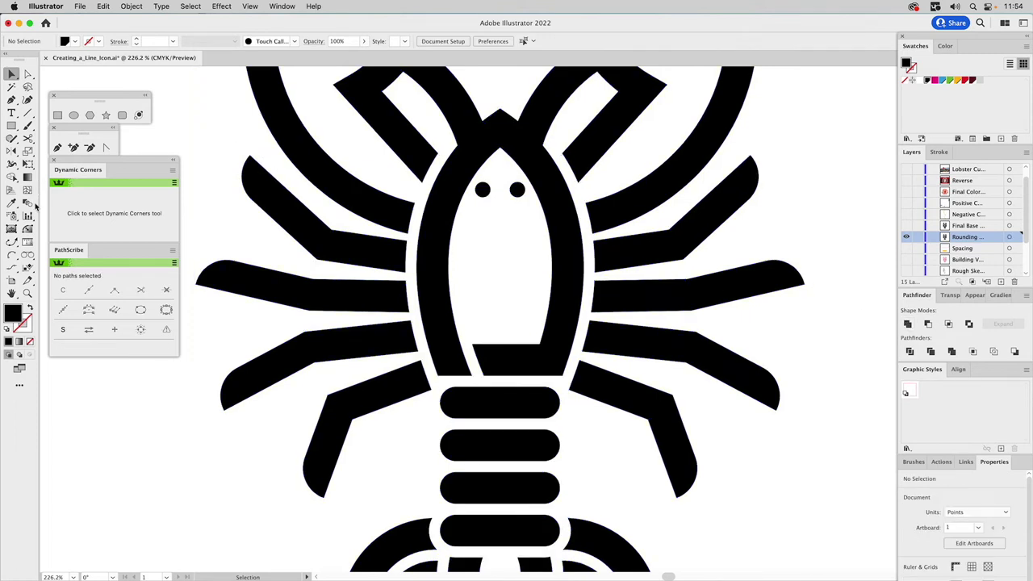
# Step: Zoom in and shrink the upper-left leg tip's corner radius to about 0.953 pt
pyautogui.click(28, 293)
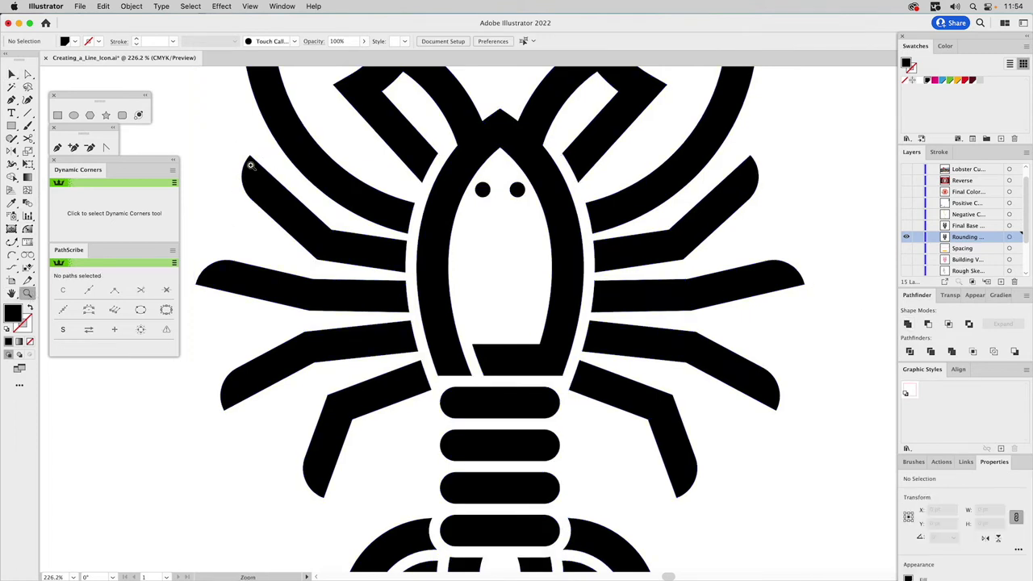
pyautogui.moveTo(196, 131); pyautogui.dragTo(316, 313)
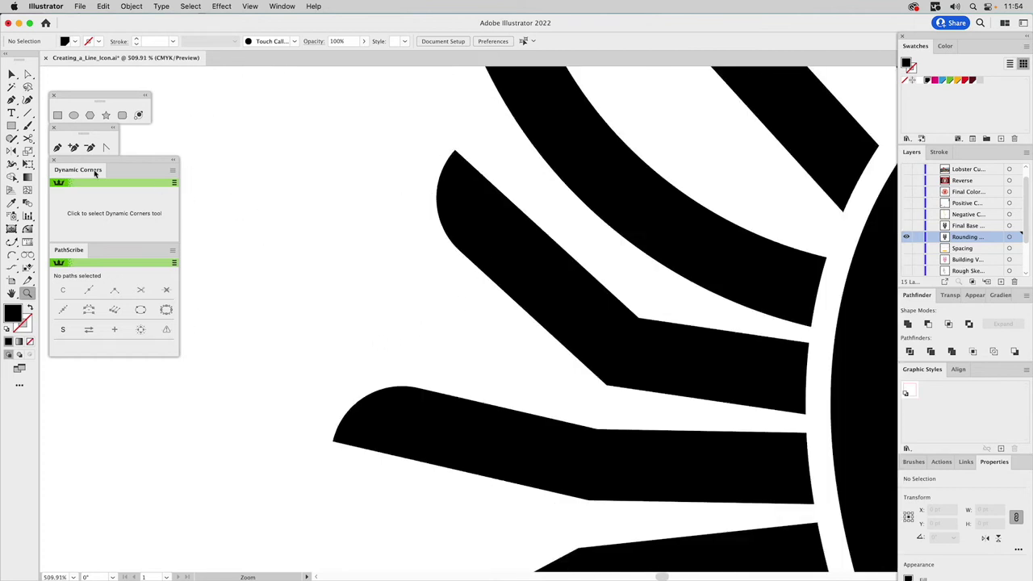
pyautogui.click(28, 229)
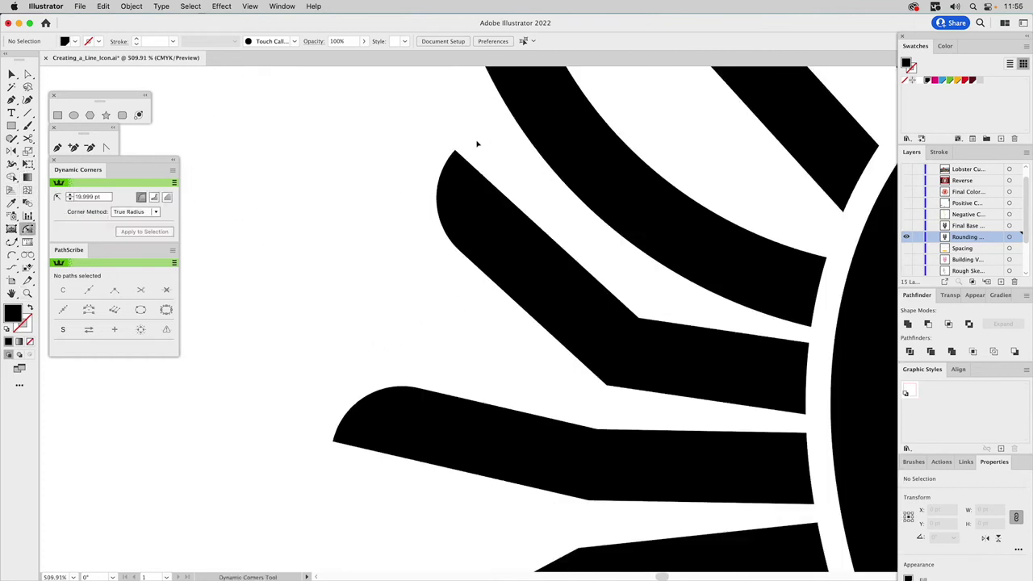
pyautogui.moveTo(456, 153); pyautogui.dragTo(465, 156)
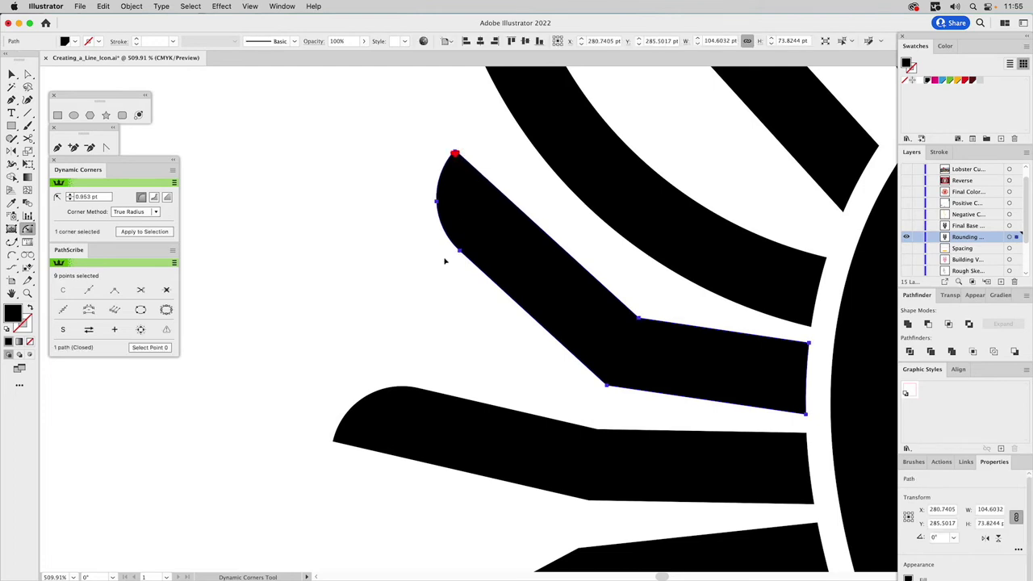
# Step: Add the lower legs' corners to the selection, then deselect and zoom out to 300%
pyautogui.keyDown('shift'); pyautogui.click(334, 442); pyautogui.keyUp('shift')
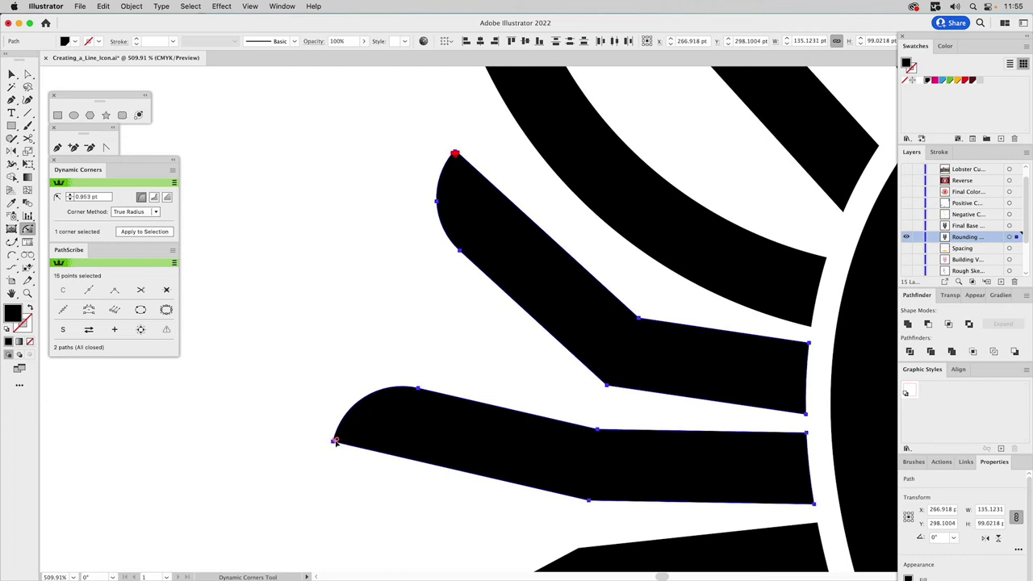
pyautogui.scroll(-8, 334, 441)
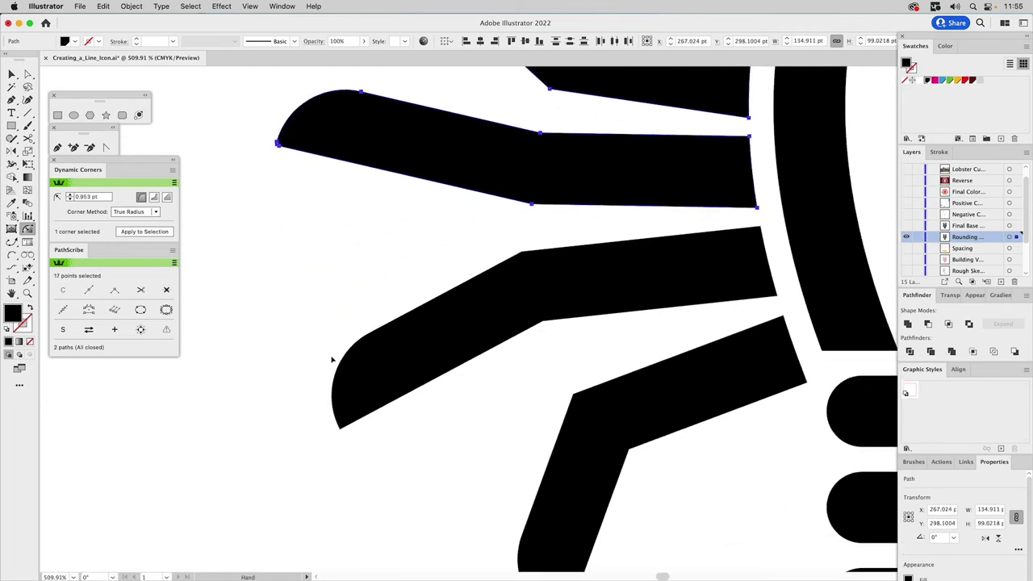
pyautogui.keyDown('shift'); pyautogui.click(339, 426); pyautogui.keyUp('shift')
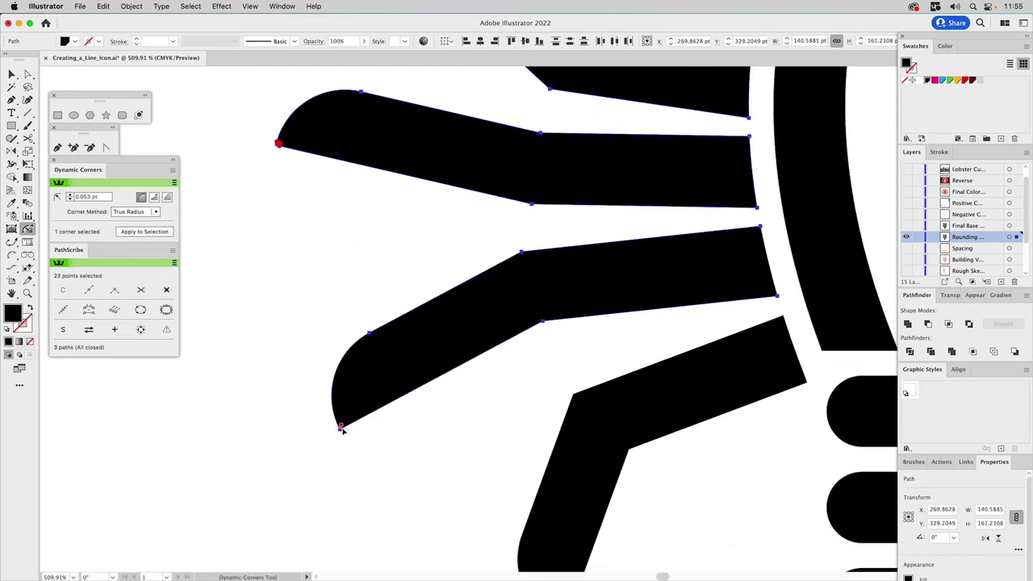
pyautogui.scroll(-6, 342, 430)
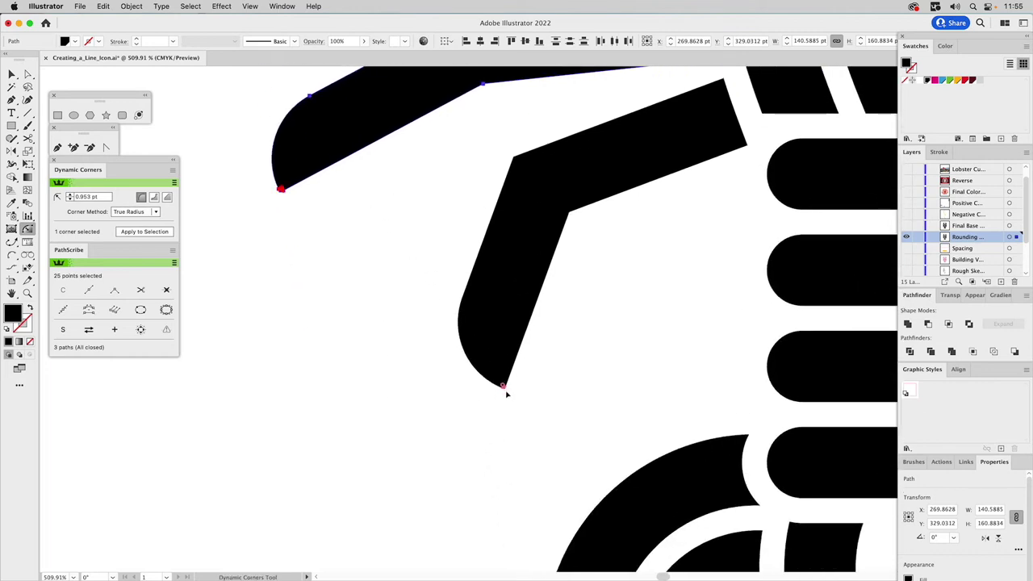
pyautogui.click(379, 343)
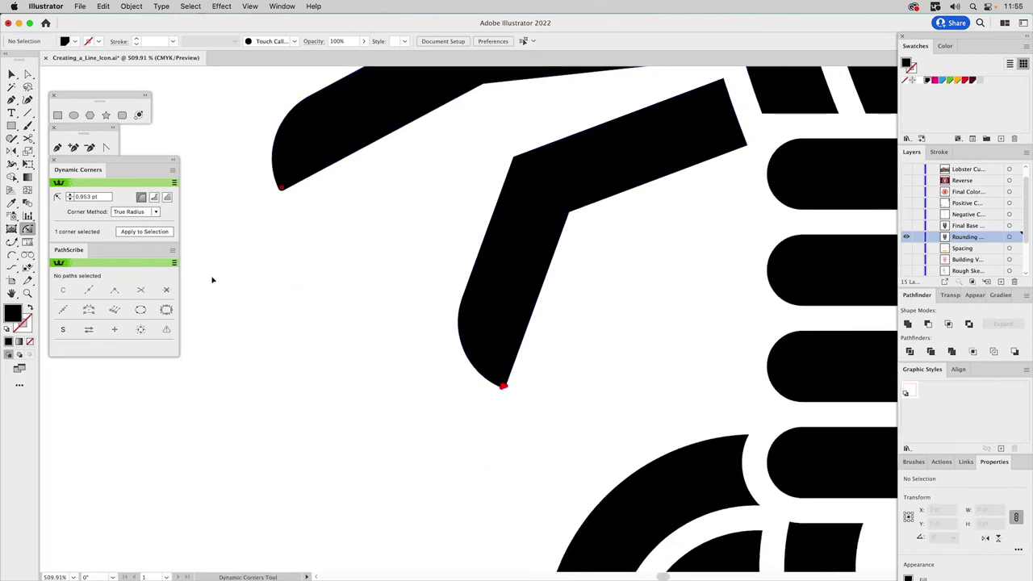
pyautogui.click(27, 293)
pyautogui.keyDown('alt'); pyautogui.click(549, 168); pyautogui.keyUp('alt')
pyautogui.scroll(4, 516, 167)
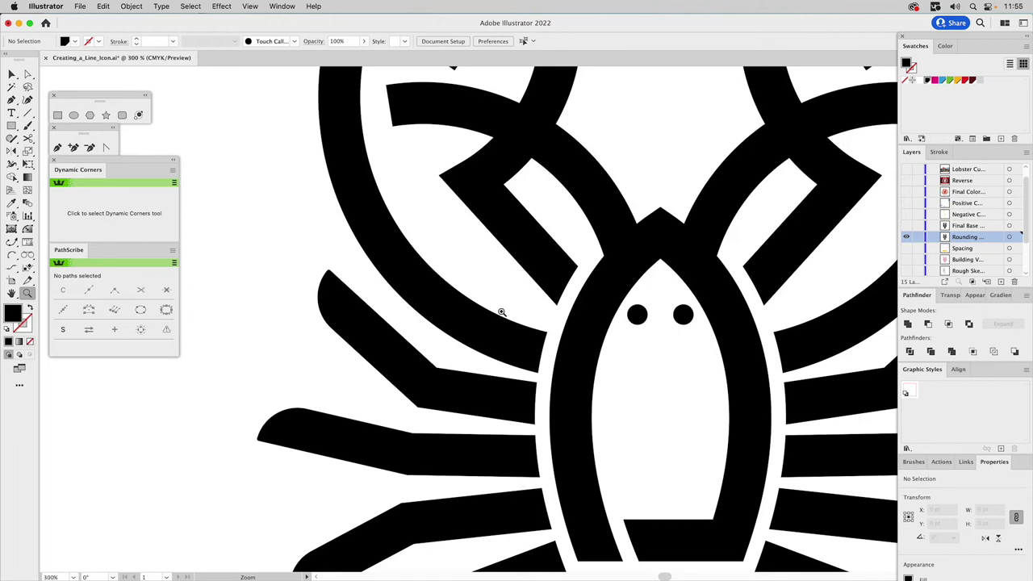
# Step: Zoom to the left legs beside the head and select the two upper bands' inner corners
pyautogui.moveTo(570, 369); pyautogui.dragTo(546, 271)
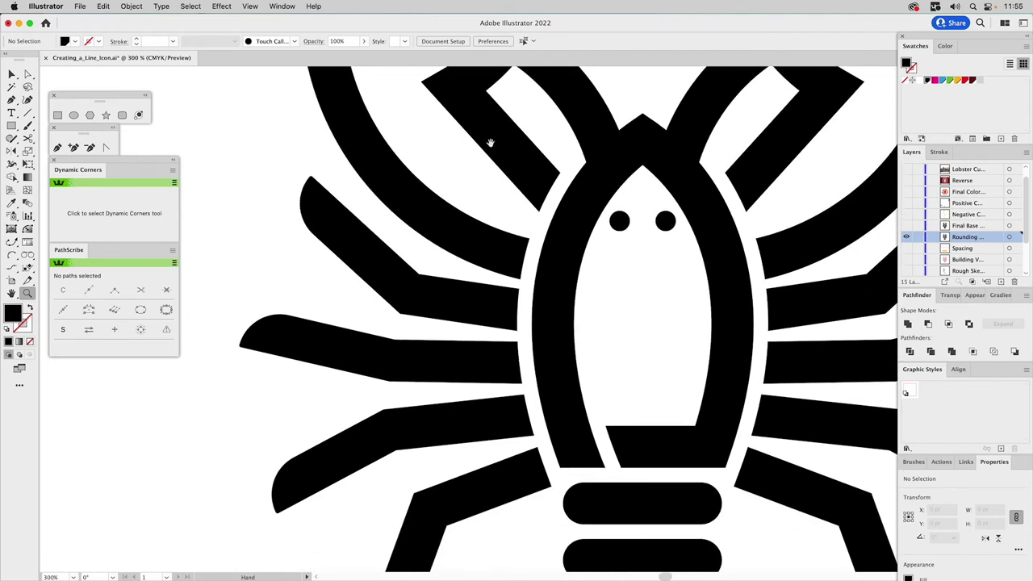
pyautogui.moveTo(476, 133); pyautogui.dragTo(483, 179)
pyautogui.moveTo(411, 165); pyautogui.dragTo(669, 406)
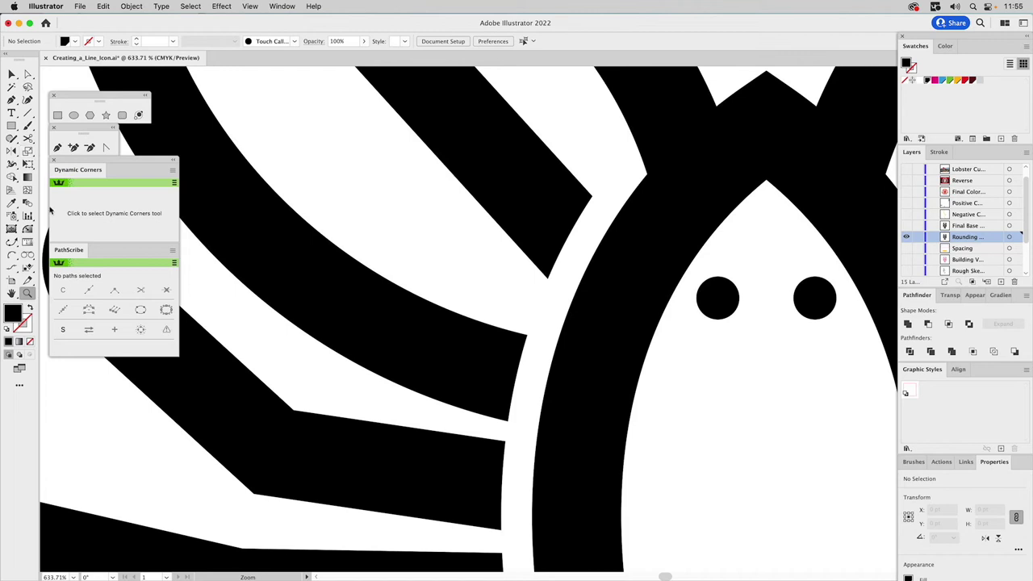
pyautogui.click(27, 229)
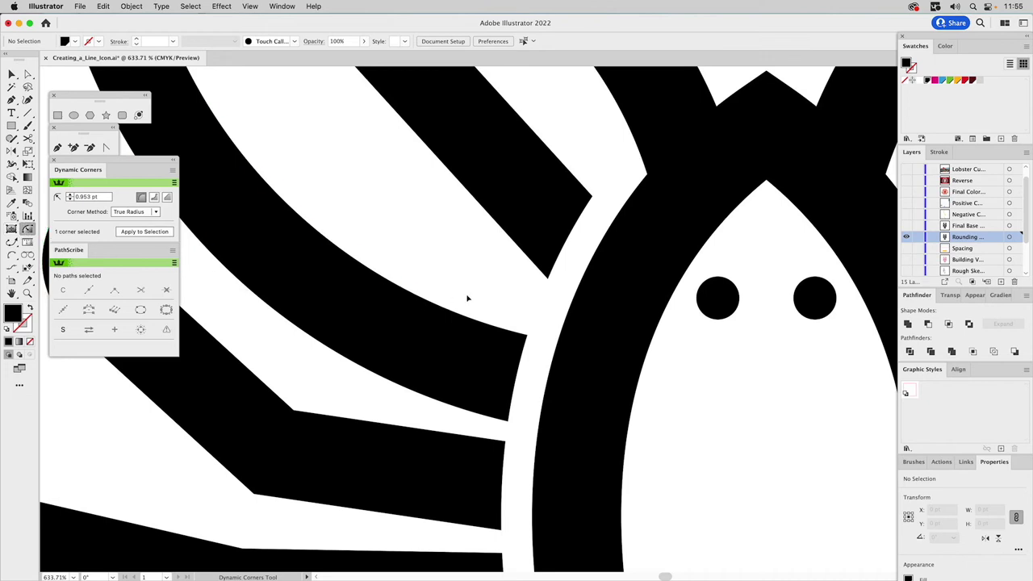
pyautogui.click(547, 274)
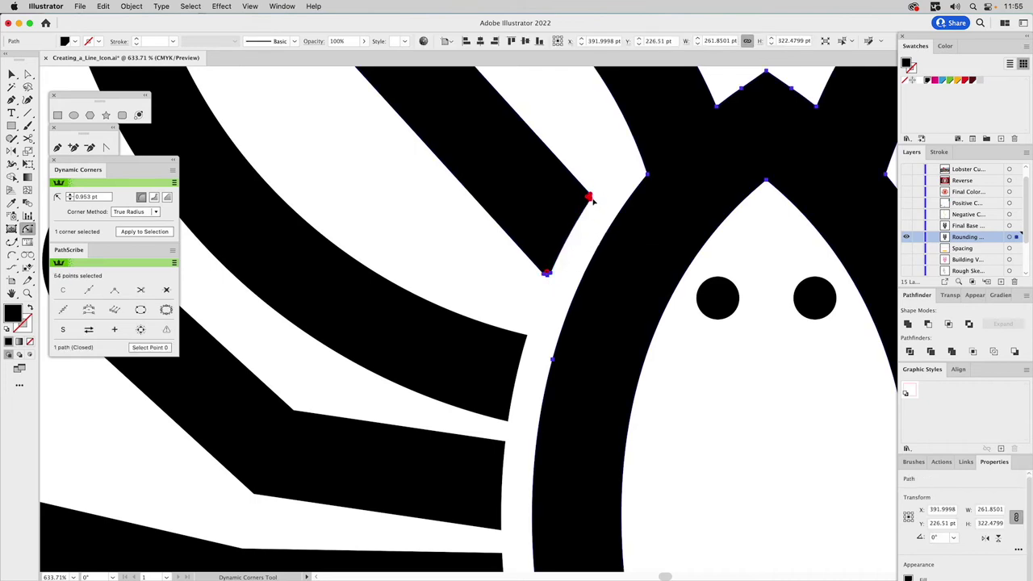
pyautogui.keyDown('shift'); pyautogui.click(524, 339); pyautogui.keyUp('shift')
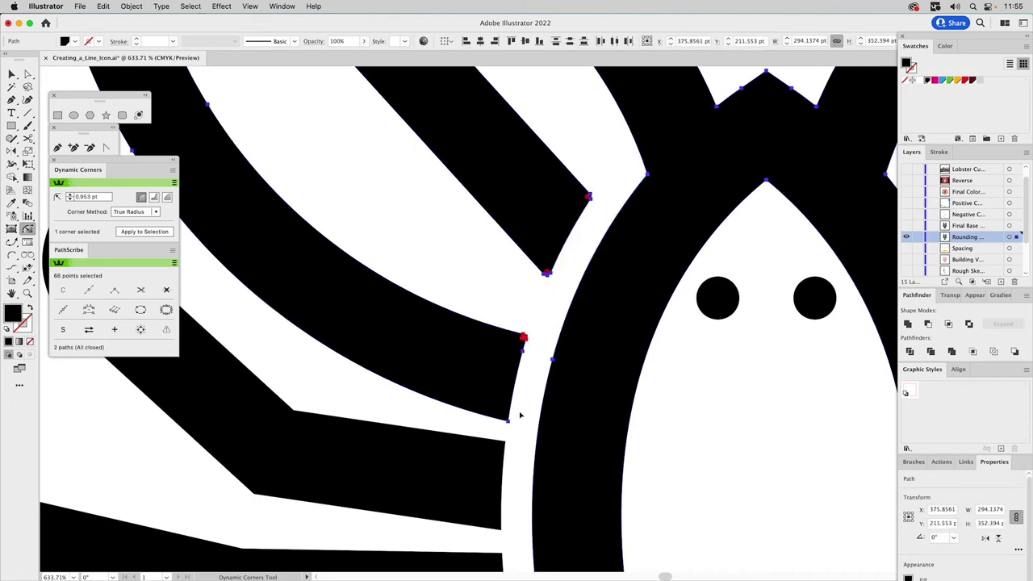
pyautogui.click(506, 419)
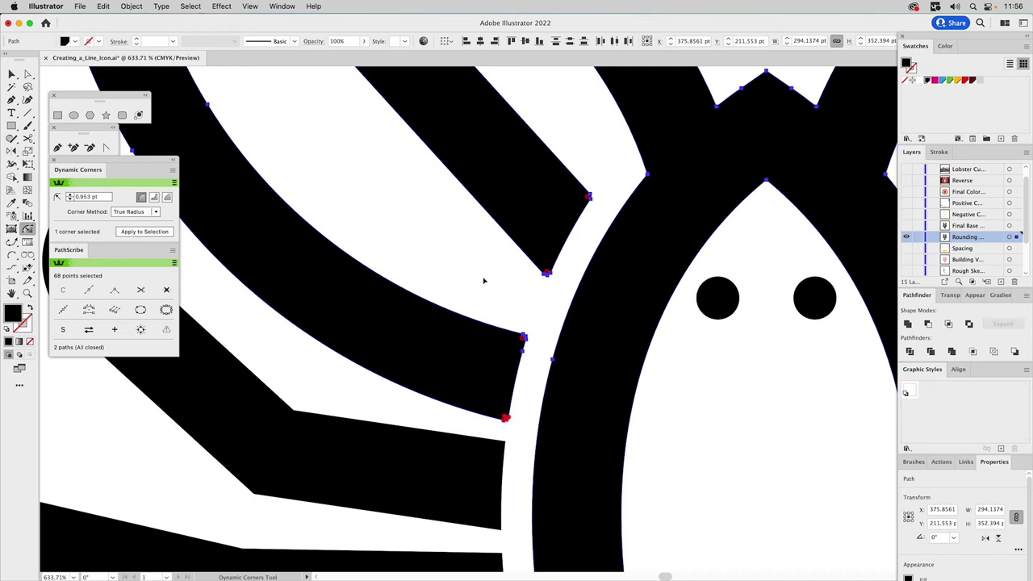
# Step: Zoom and pan around the lobster to inspect the claws up close
pyautogui.press('z')
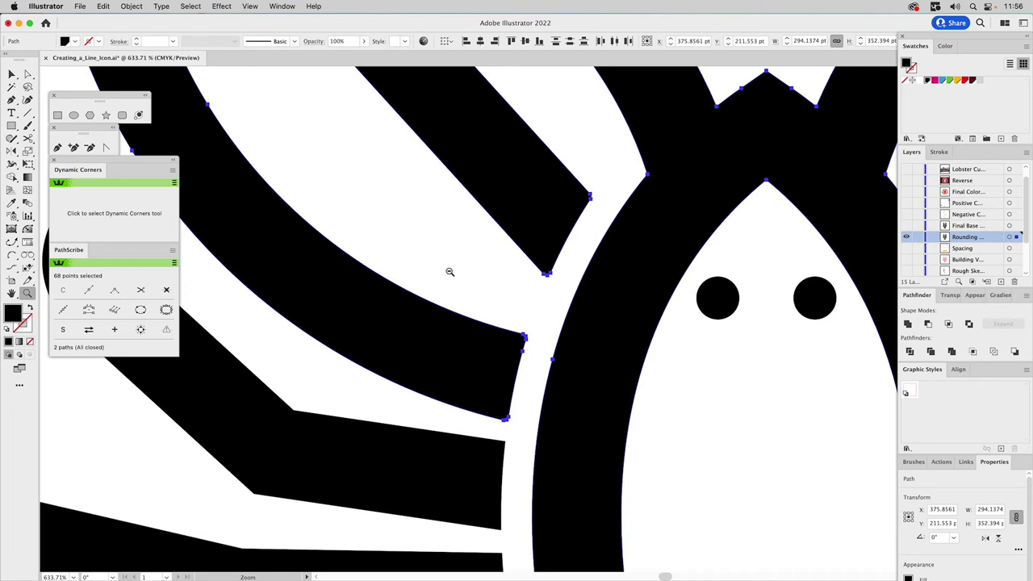
pyautogui.keyDown('alt'); pyautogui.click(450, 272); pyautogui.keyUp('alt')
pyautogui.keyDown('alt'); pyautogui.click(449, 272); pyautogui.keyUp('alt')
pyautogui.keyDown('alt'); pyautogui.click(452, 272); pyautogui.keyUp('alt')
pyautogui.keyDown('alt'); pyautogui.click(452, 268); pyautogui.keyUp('alt')
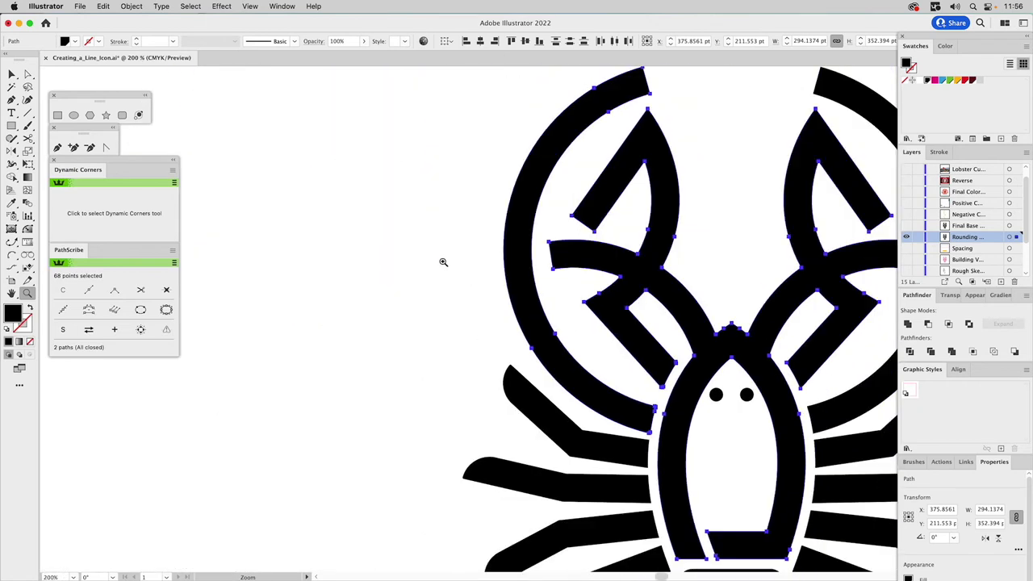
pyautogui.press('super+shift+a')
pyautogui.moveTo(559, 385); pyautogui.dragTo(495, 273)
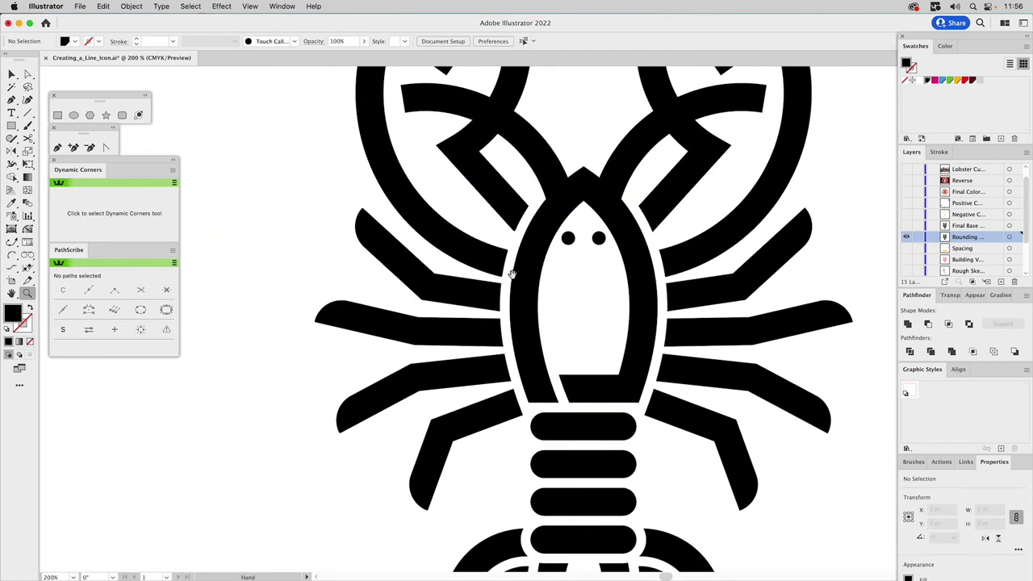
pyautogui.moveTo(576, 415); pyautogui.dragTo(526, 520)
pyautogui.moveTo(538, 343); pyautogui.dragTo(543, 436)
pyautogui.moveTo(549, 400)
pyautogui.mouseDown()
pyautogui.moveTo(552, 273)
pyautogui.moveTo(565, 390)
pyautogui.mouseUp()
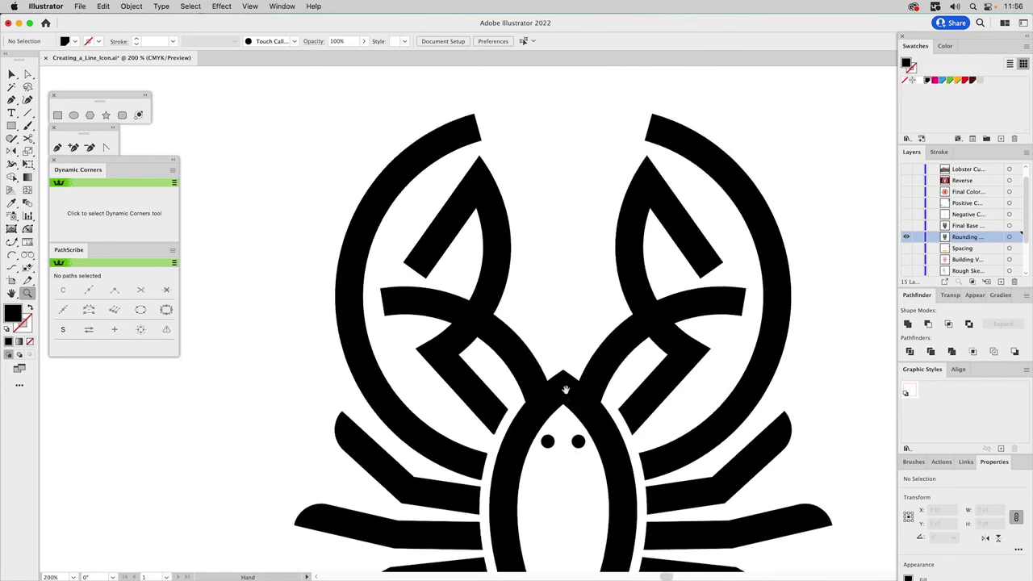
pyautogui.click(906, 235)
pyautogui.moveTo(288, 97); pyautogui.dragTo(625, 413)
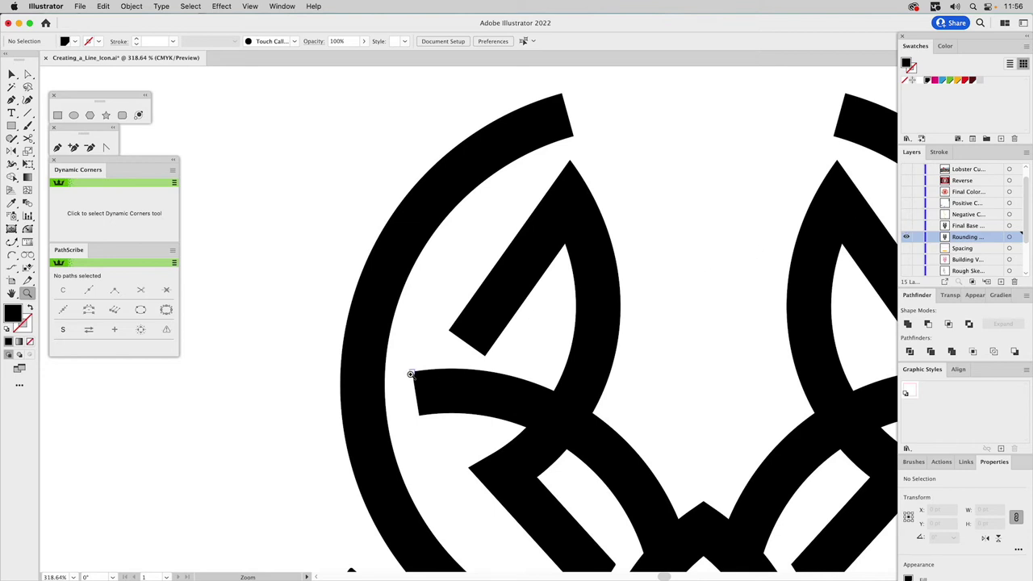
# Step: Toggle the Final Base layer on and off to compare the claws and body, then fit the lobster in the window
pyautogui.press('v')
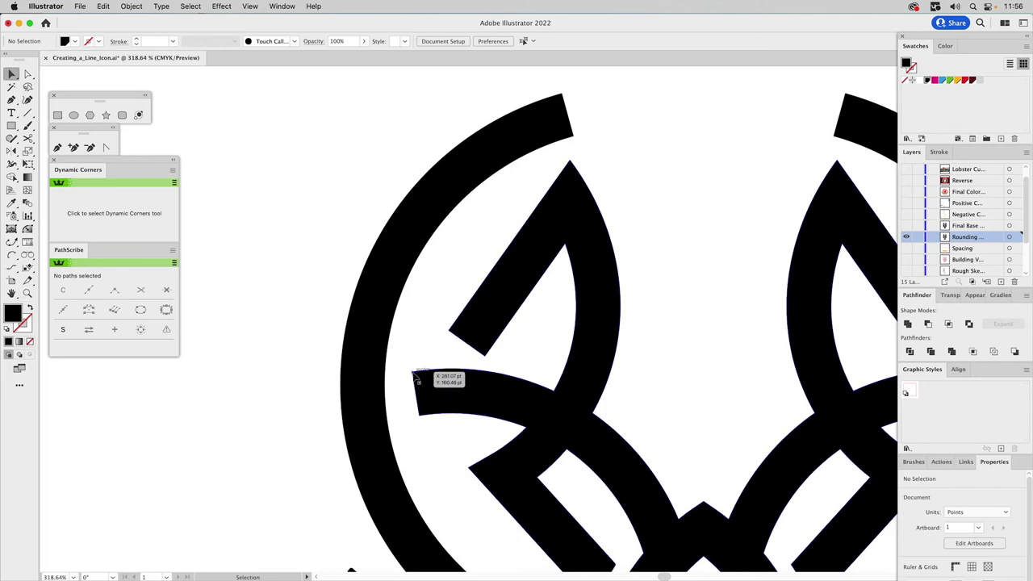
pyautogui.click(906, 227)
pyautogui.click(906, 227)
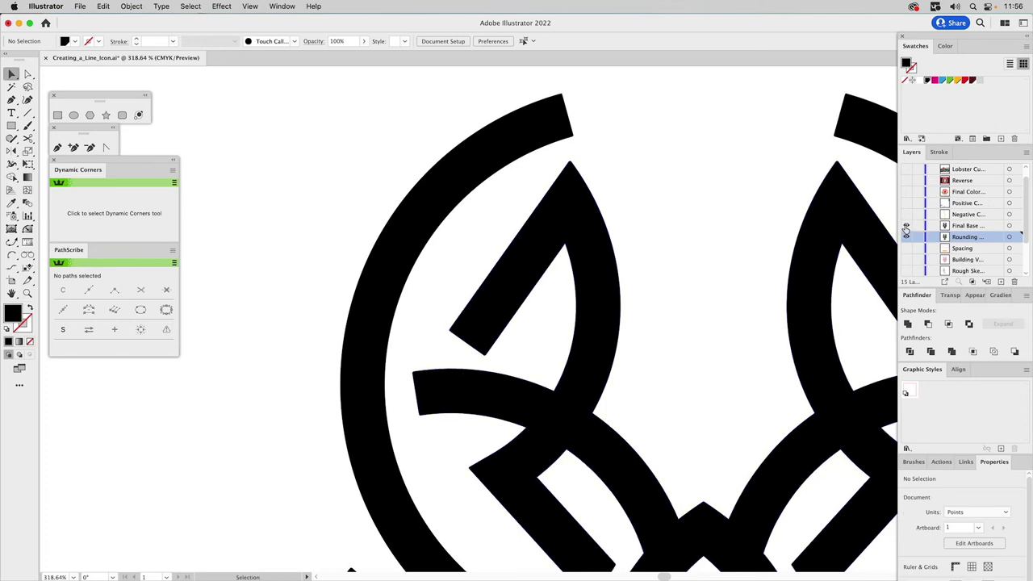
pyautogui.click(906, 229)
pyautogui.click(905, 229)
pyautogui.click(905, 230)
pyautogui.click(905, 229)
pyautogui.moveTo(836, 369); pyautogui.dragTo(662, 173)
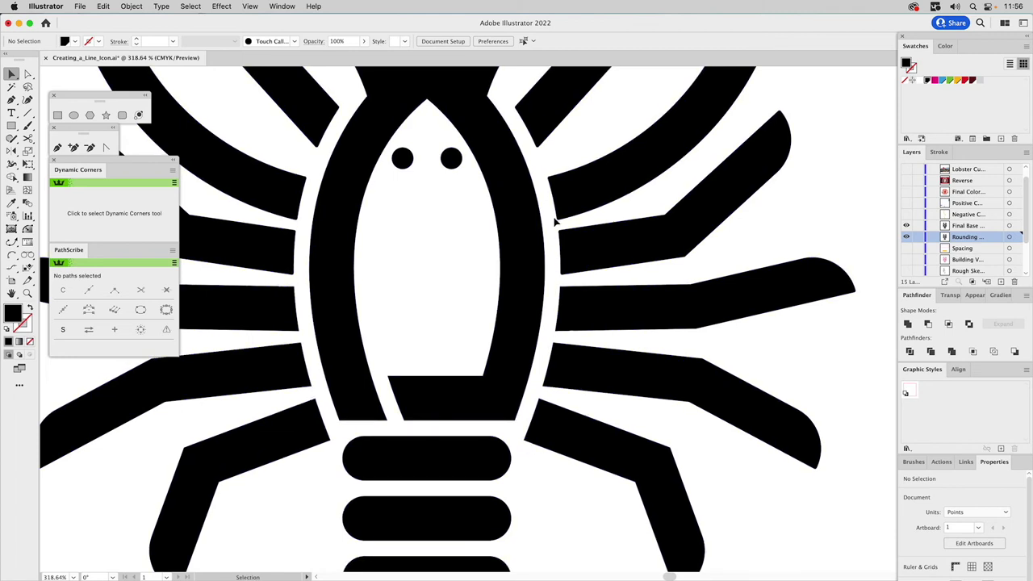
pyautogui.moveTo(562, 194); pyautogui.dragTo(613, 323)
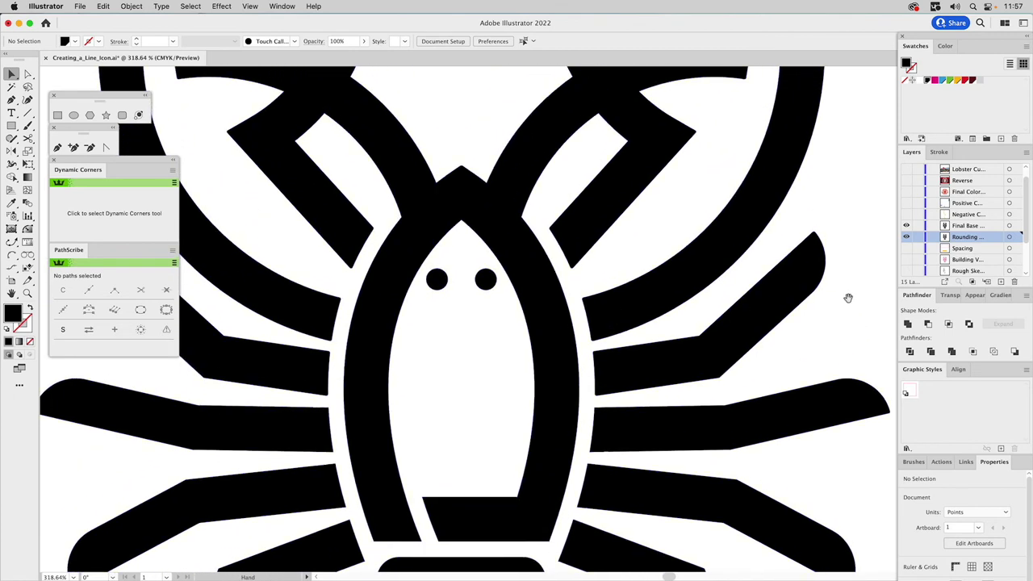
pyautogui.click(907, 227)
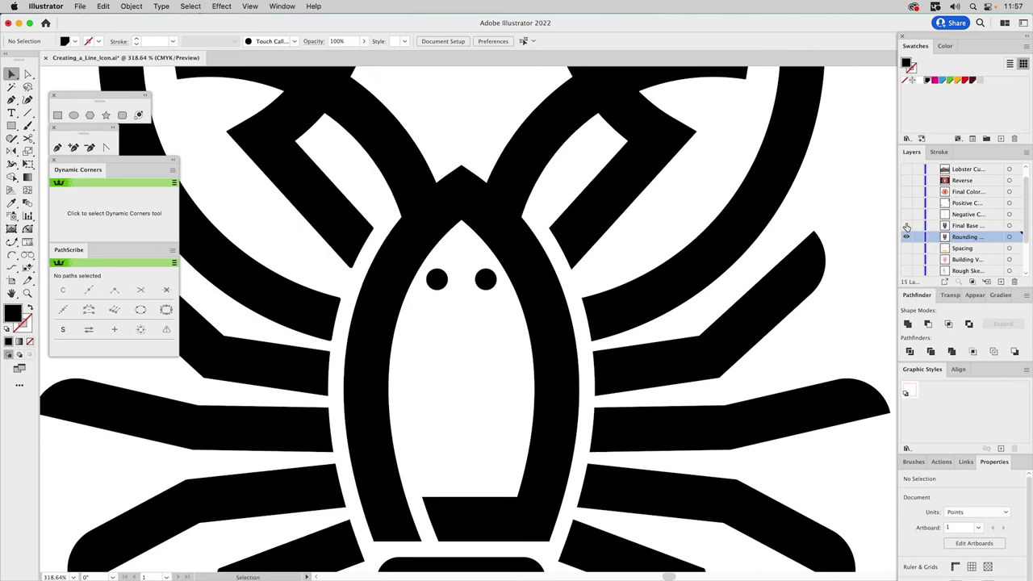
pyautogui.click(907, 227)
pyautogui.press('super+0')
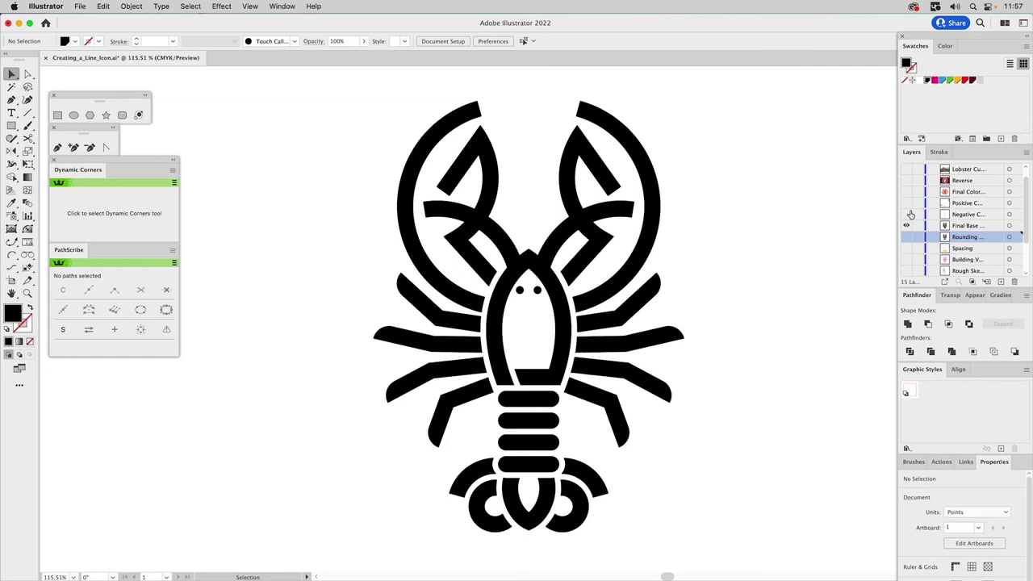
# Step: Preview, then hide, the yellow stroke overlay and the blue accent segments overlay
pyautogui.click(906, 224)
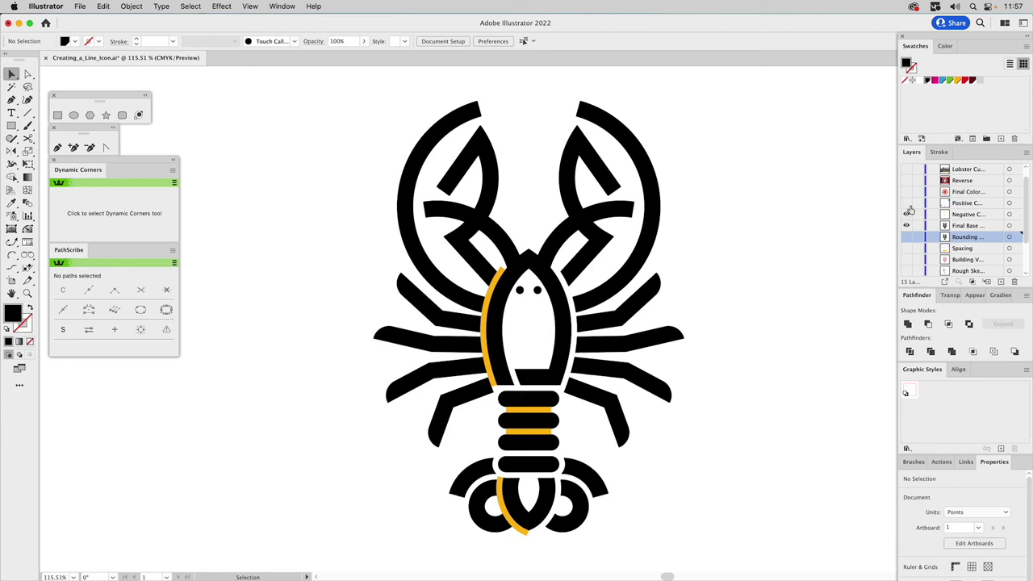
pyautogui.click(906, 214)
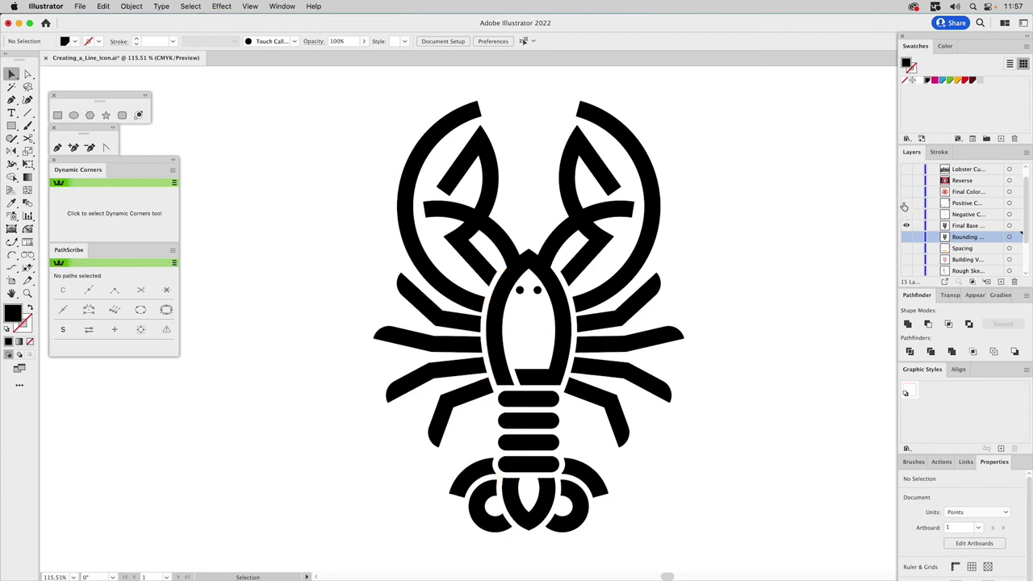
pyautogui.click(905, 204)
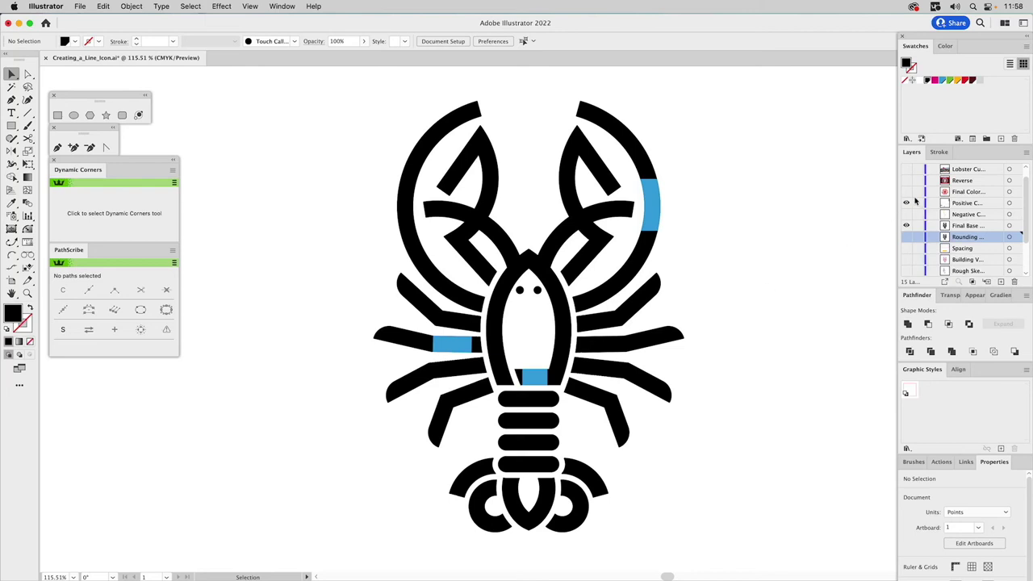
pyautogui.click(907, 204)
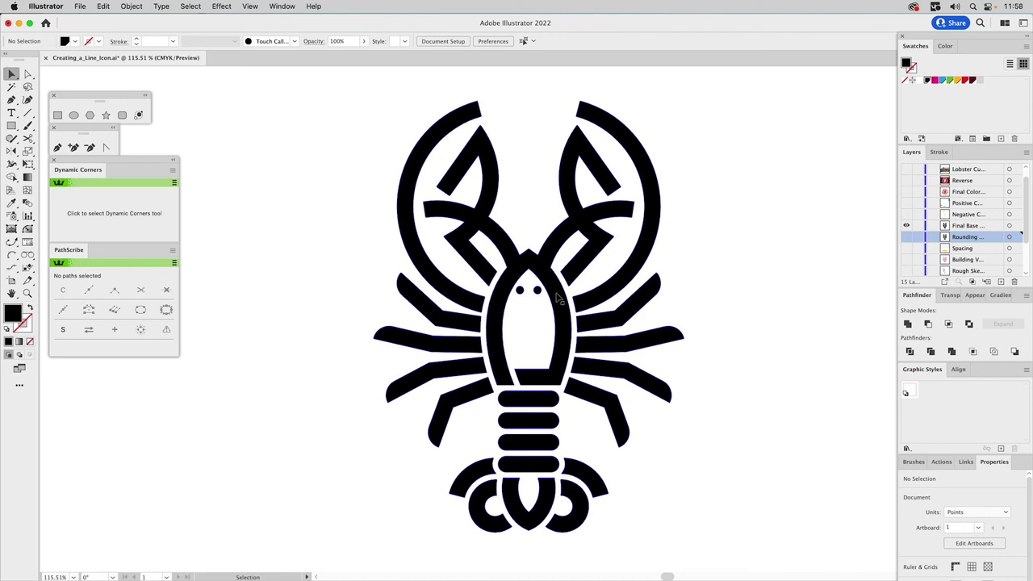
# Step: Fill the lobster compound path with the red swatch and make the Final Color layer visible and active
pyautogui.click(556, 301)
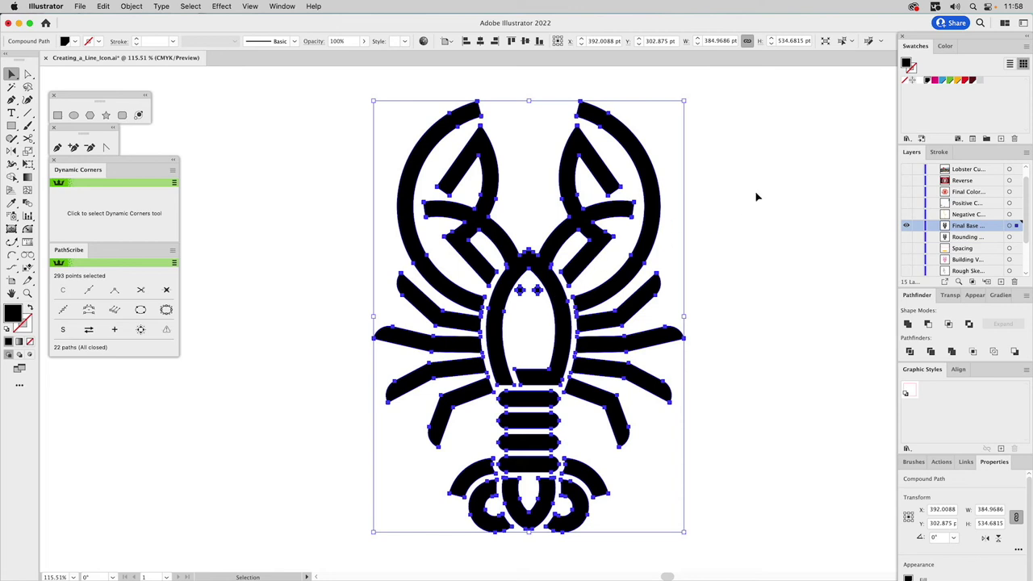
pyautogui.click(965, 80)
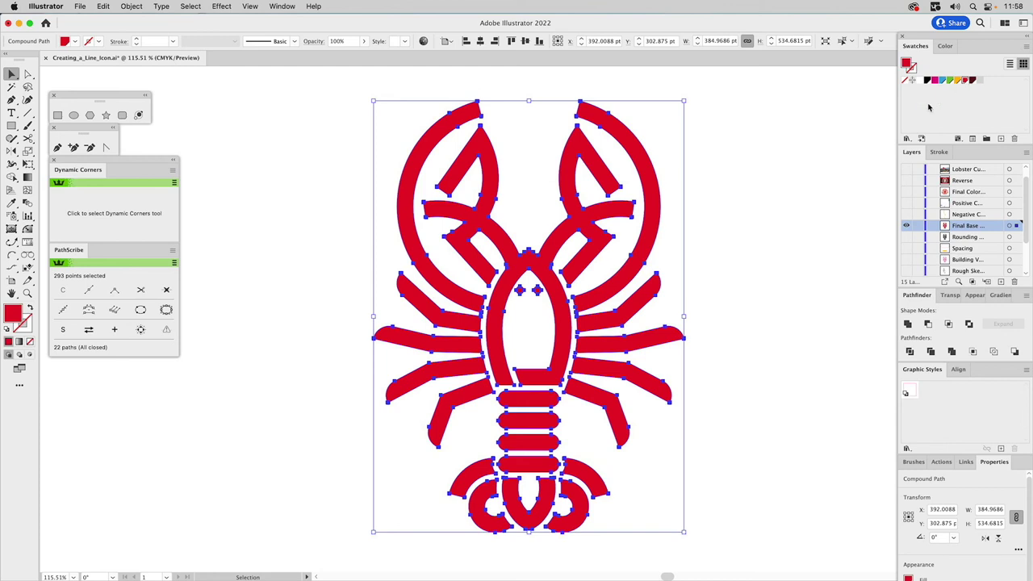
pyautogui.click(836, 156)
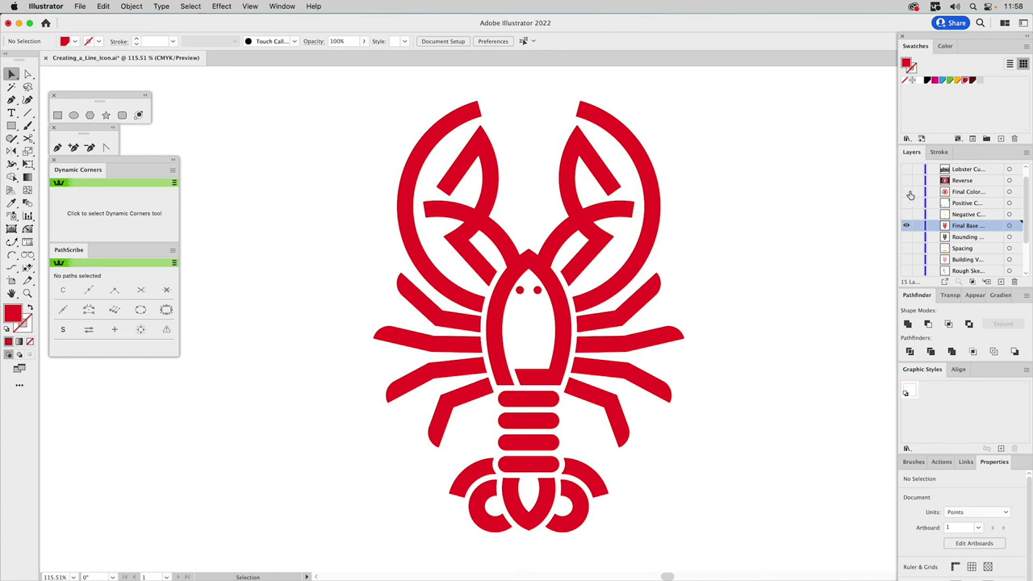
pyautogui.click(905, 191)
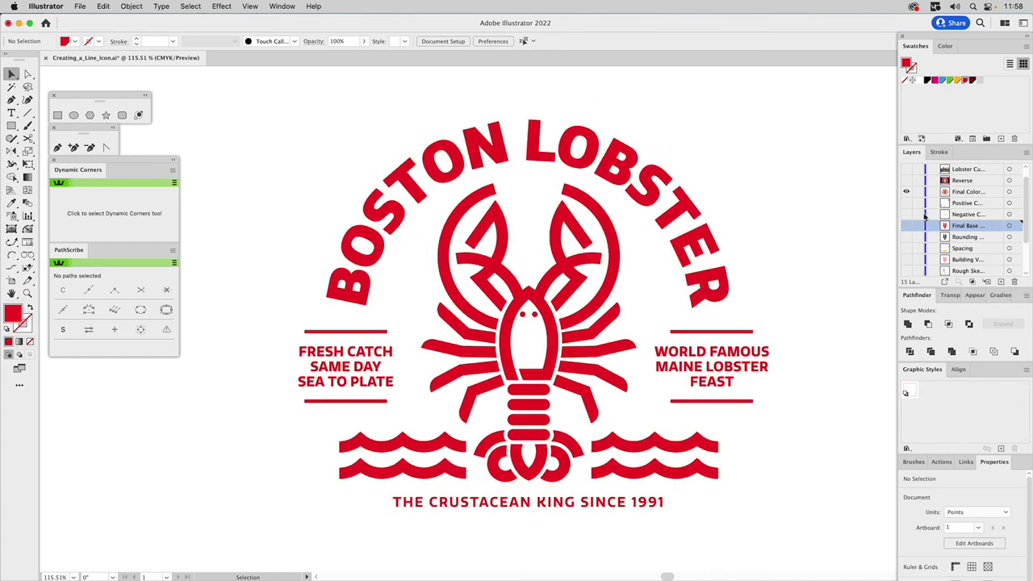
pyautogui.click(967, 193)
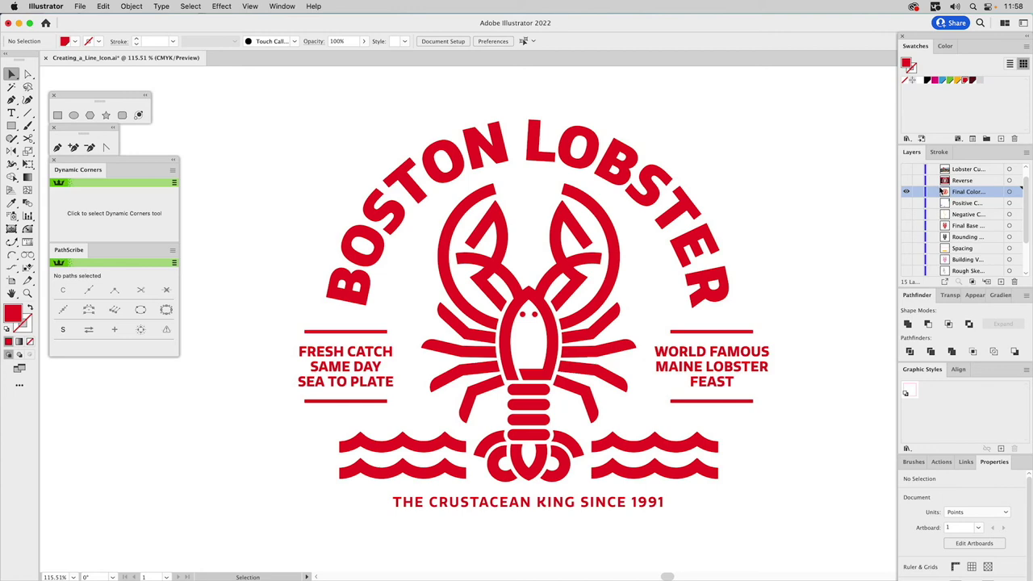
# Step: Turn on the Reverse layer to show the white badge over the red-tinted boat photo
pyautogui.click(906, 181)
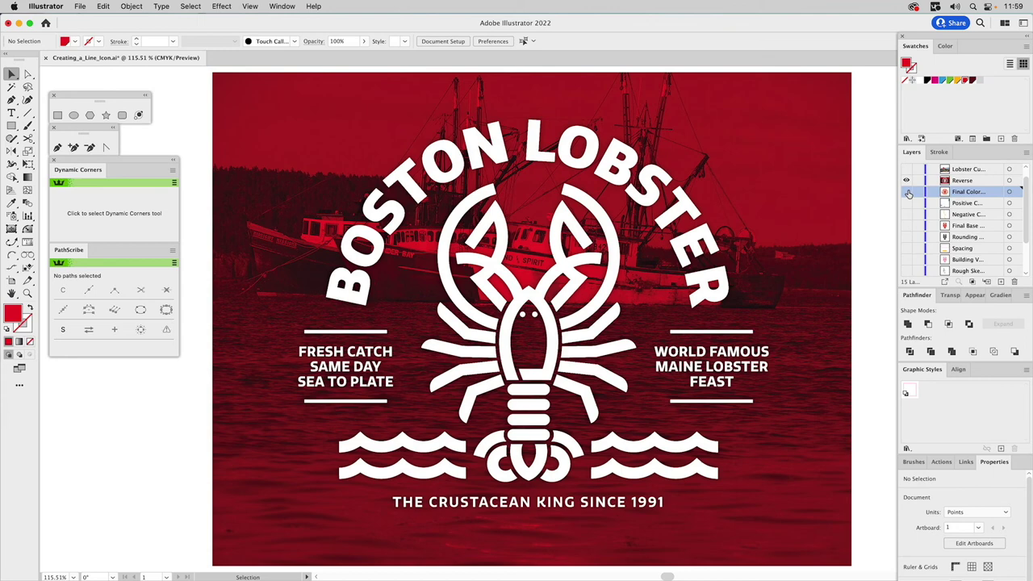
pyautogui.scroll(1, 932, 188)
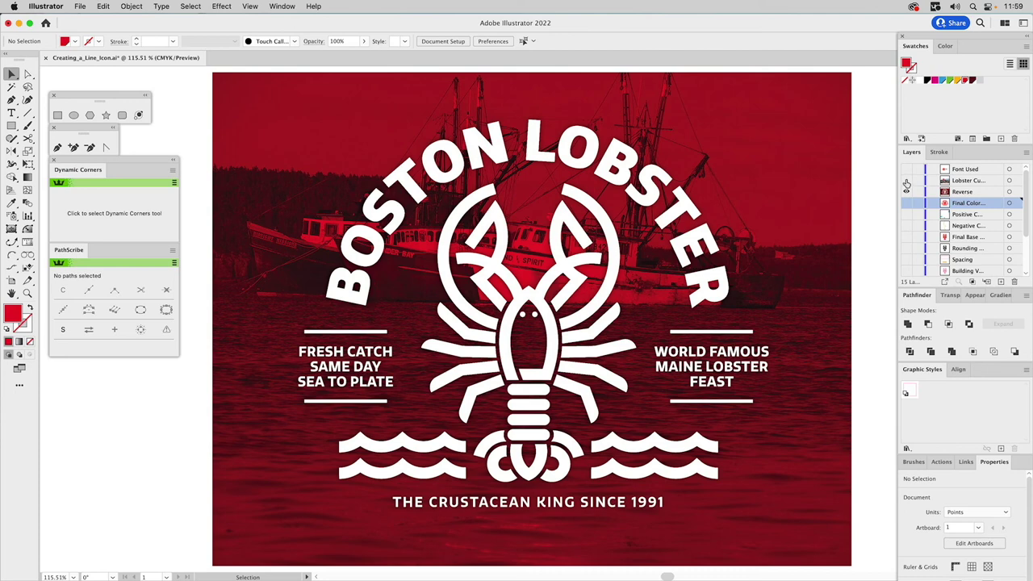
# Step: Hide the Reverse layer to reveal the harbour mockup with houses, boat and lobster traps
pyautogui.click(906, 192)
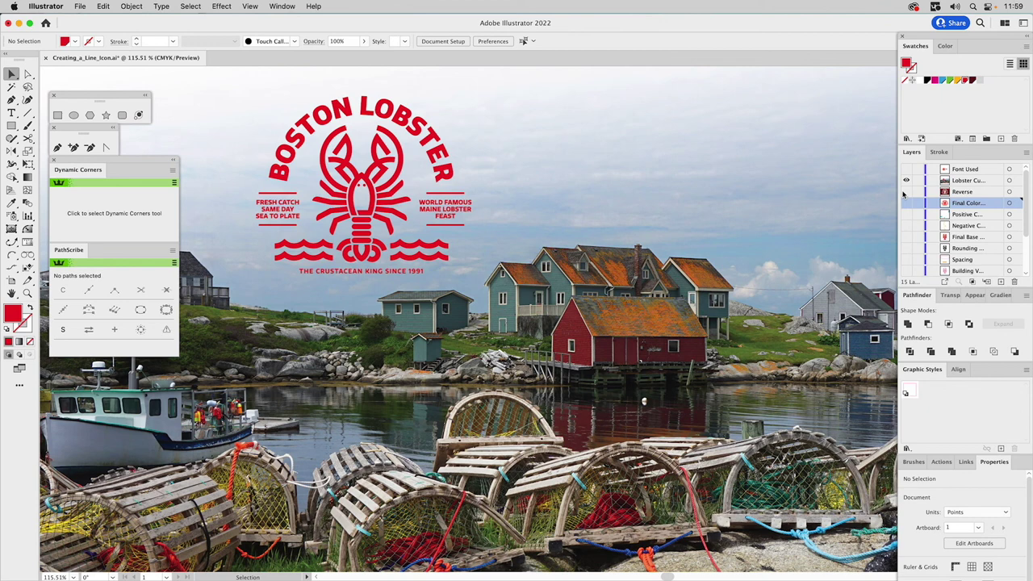
pyautogui.click(905, 169)
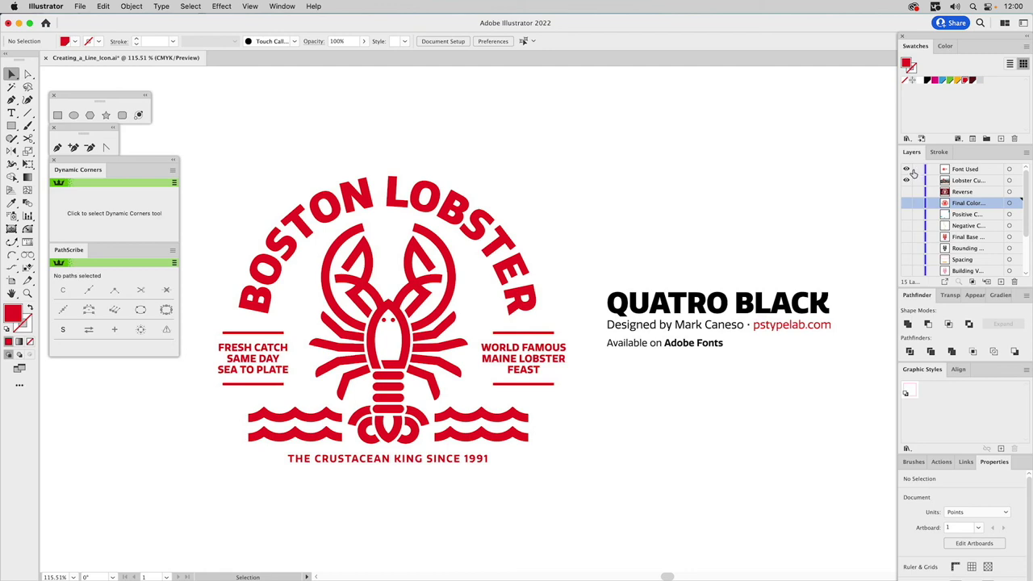
pyautogui.click(906, 170)
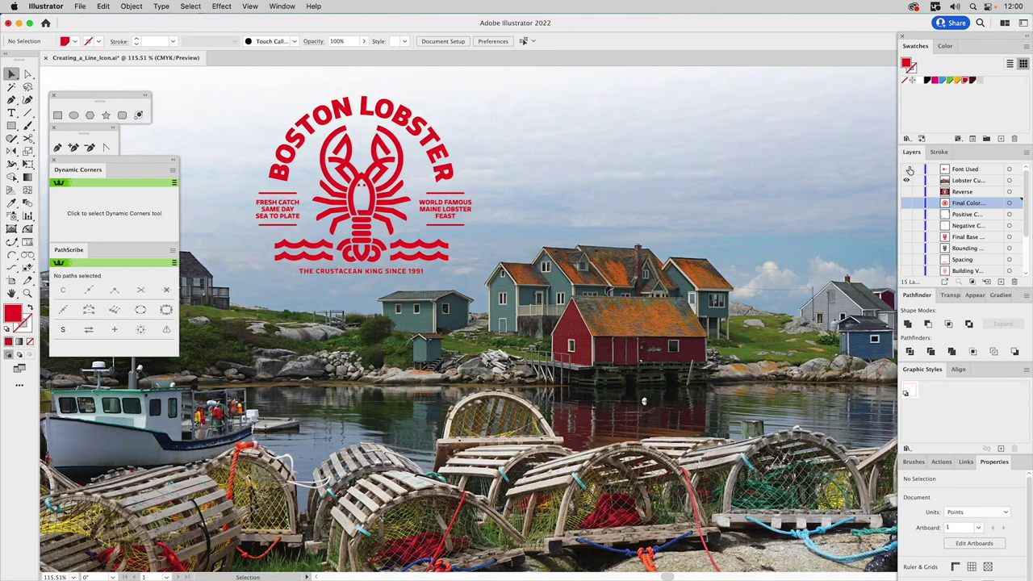